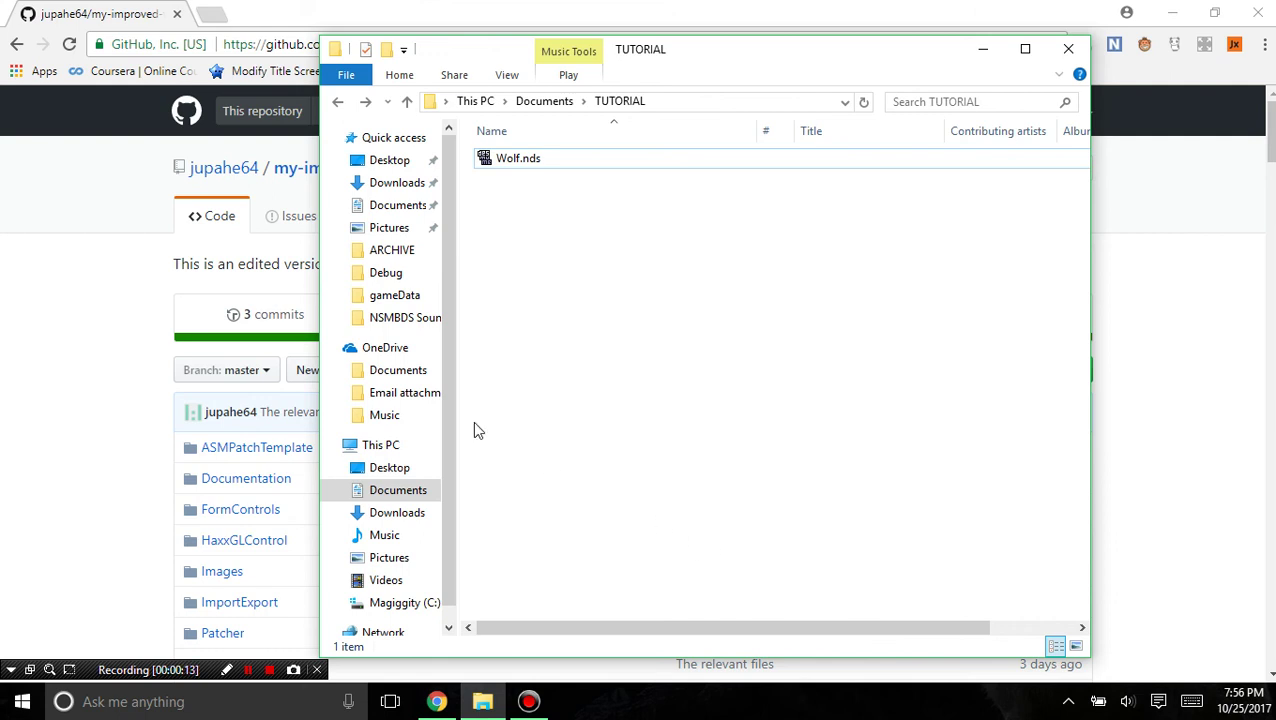
Download the my-improved-version-of-sm64dse repository from GitHub as a ZIP file
click(15, 318)
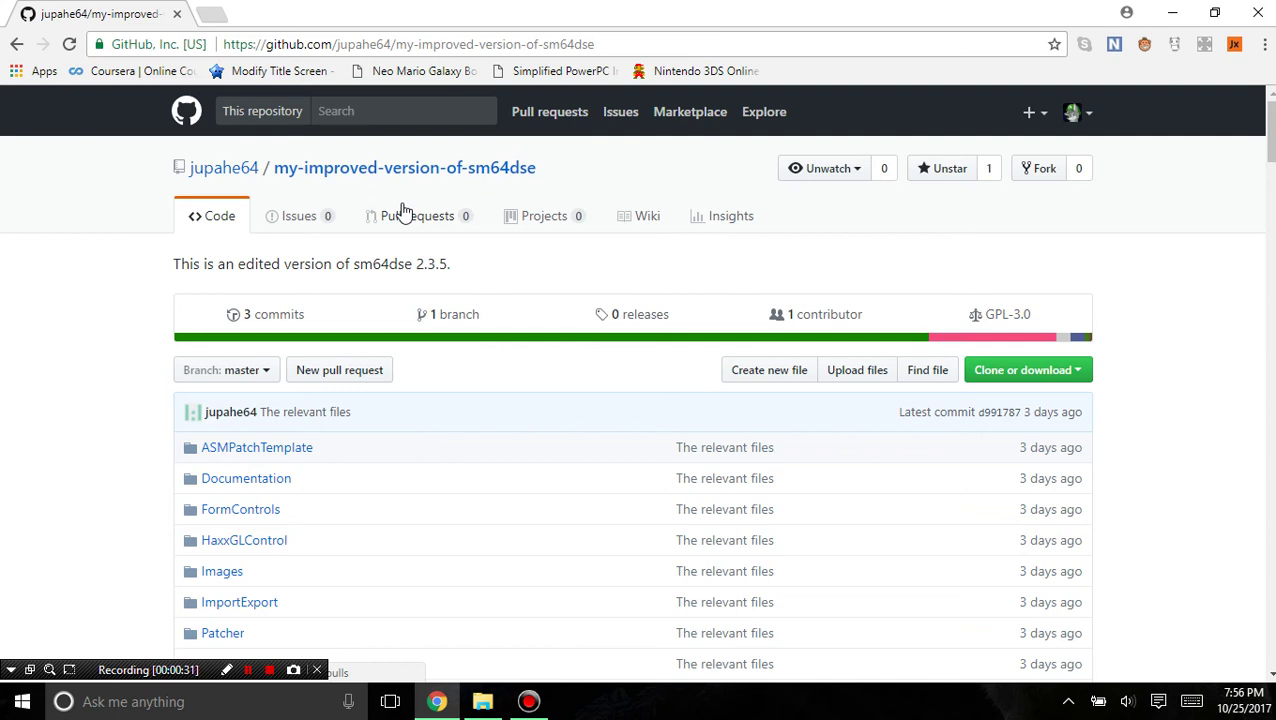
click(1075, 378)
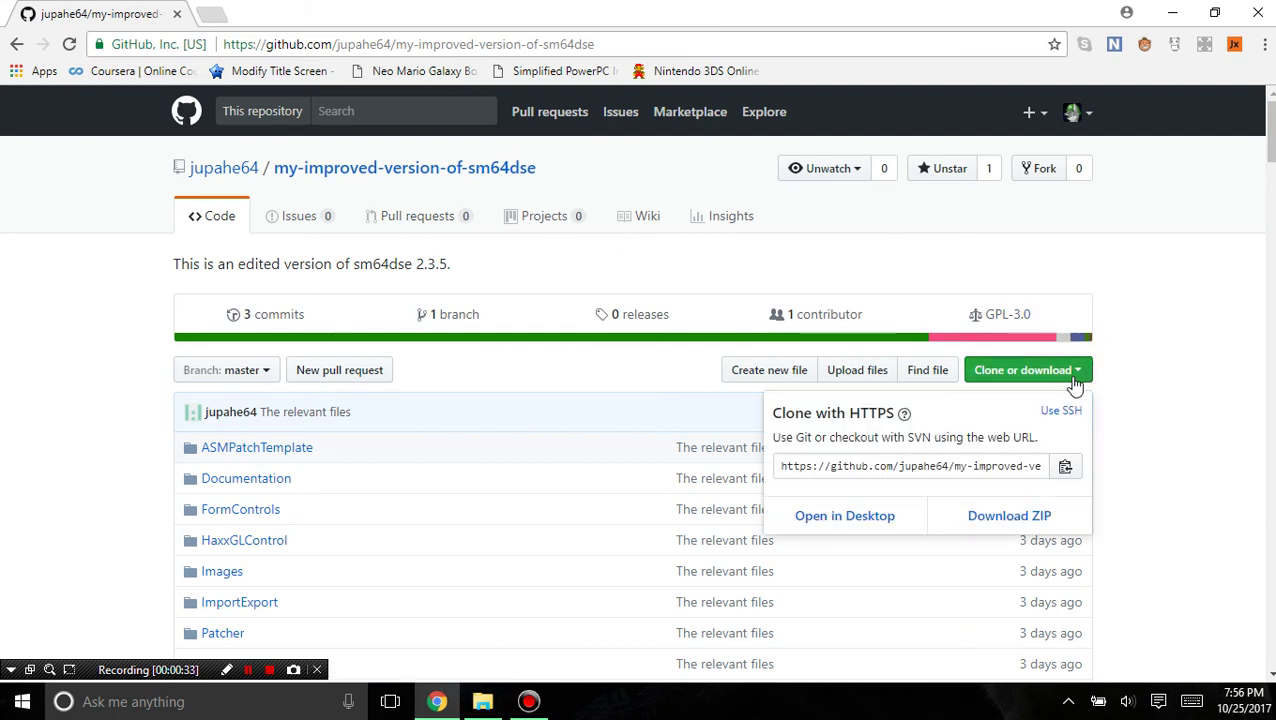
click(1012, 516)
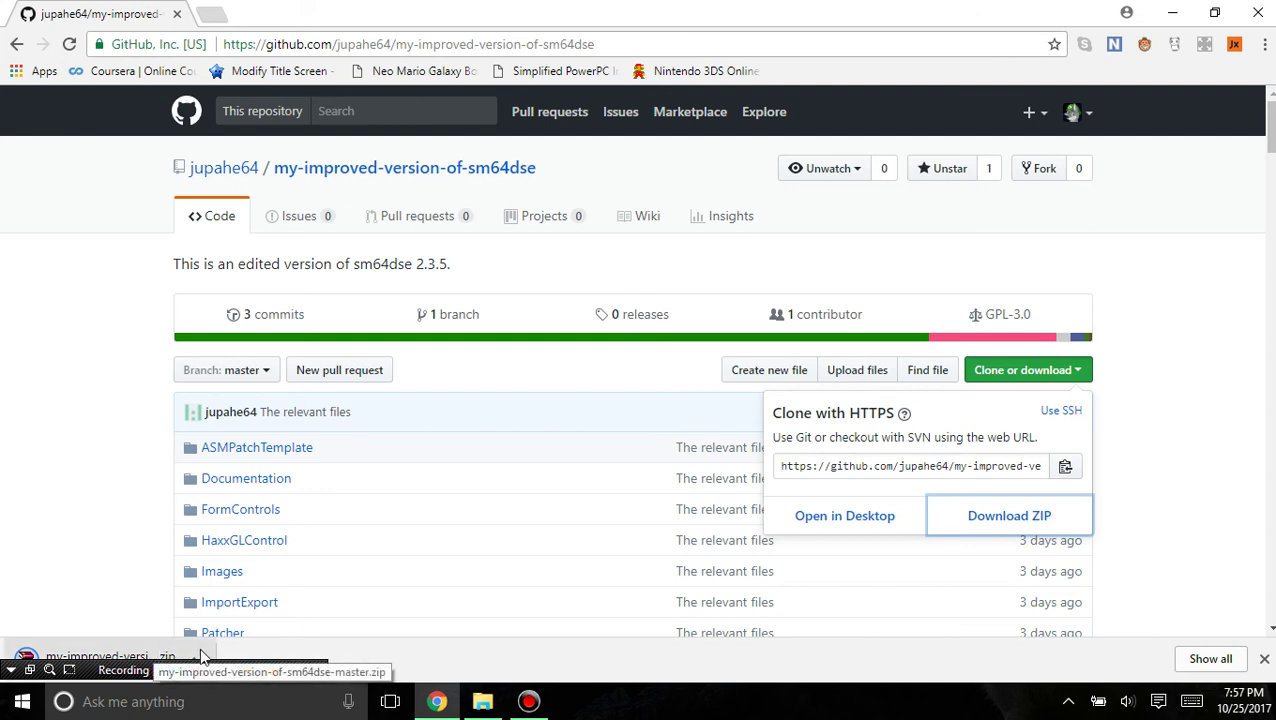
click(1265, 662)
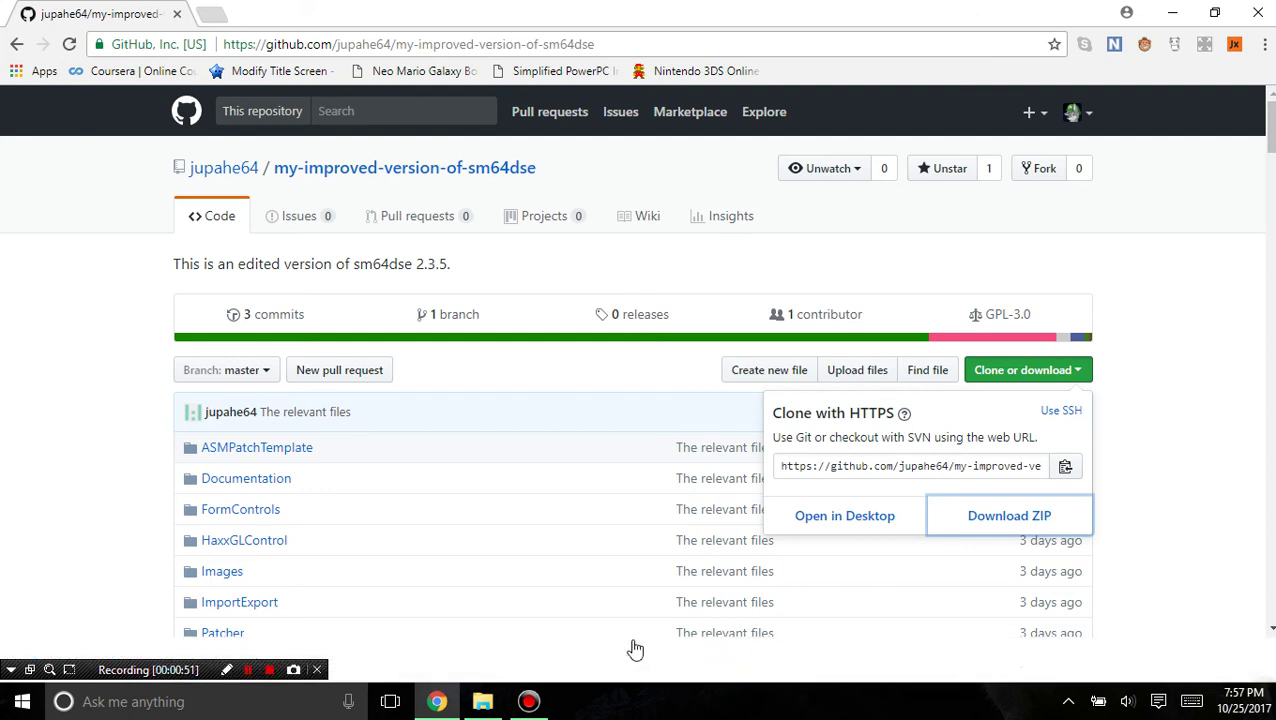
Transfer my-improved-version-of-sm64dse-master.zip from the Downloads folder into the TUTORIAL folder in Documents
click(482, 701)
click(397, 512)
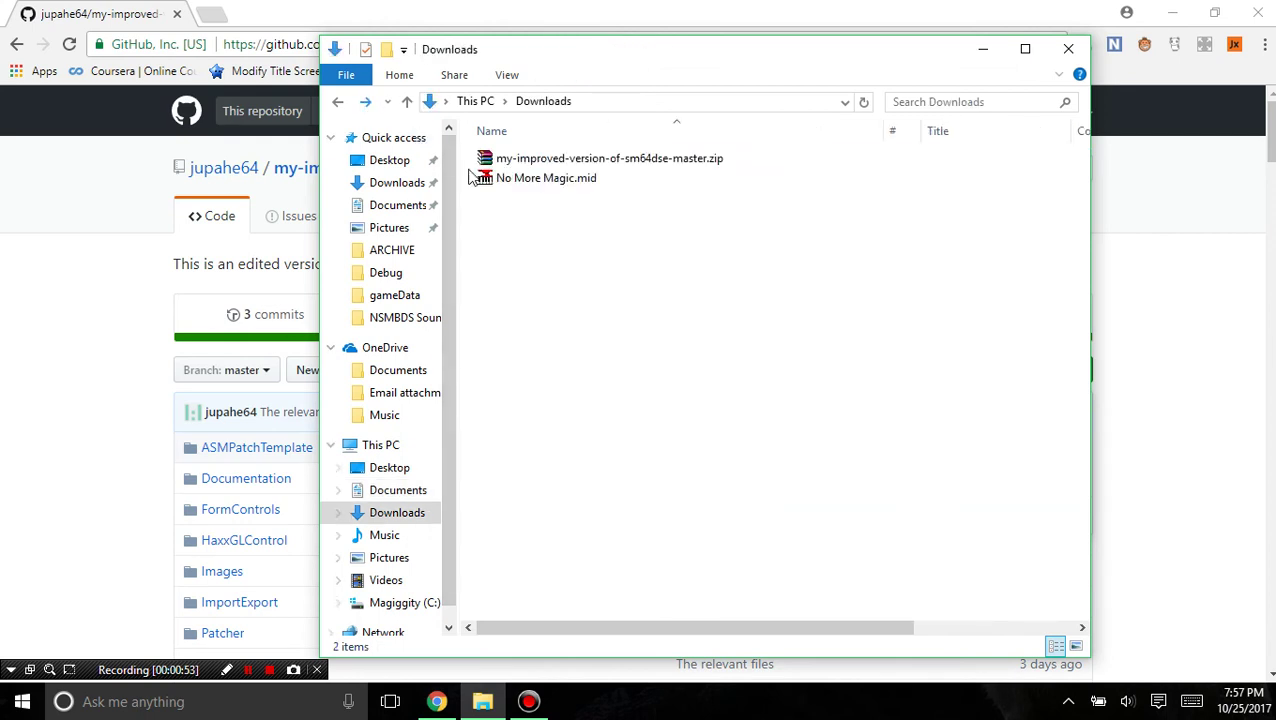
click(504, 162)
click(337, 101)
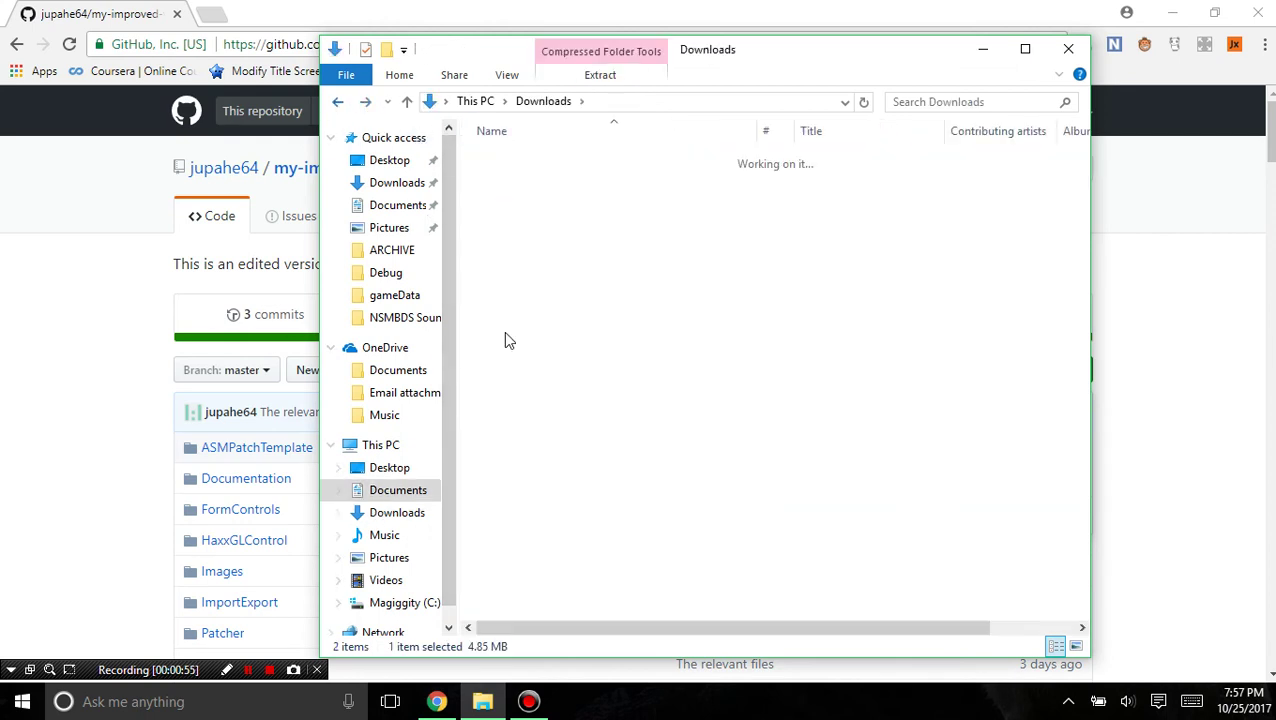
key(ctrl+v)
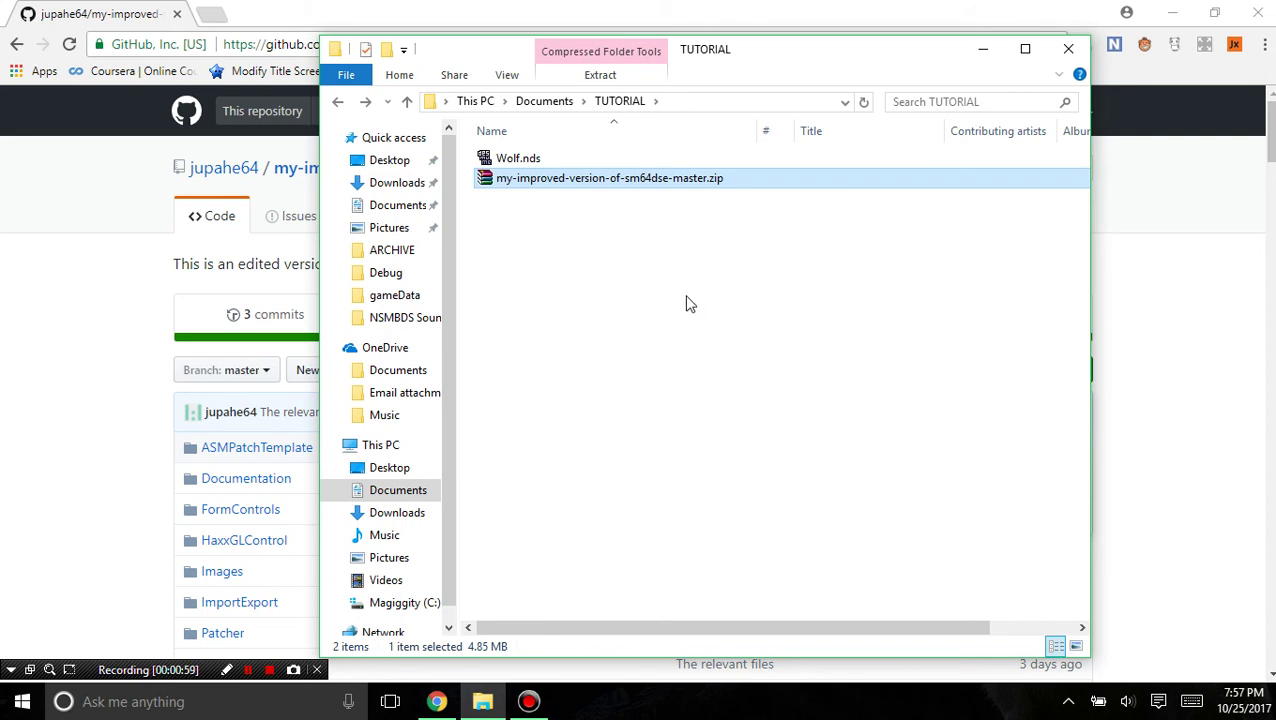
Extract my-improved-version-of-sm64dse-master.zip into a folder of the same name and open that folder
right_click(667, 187)
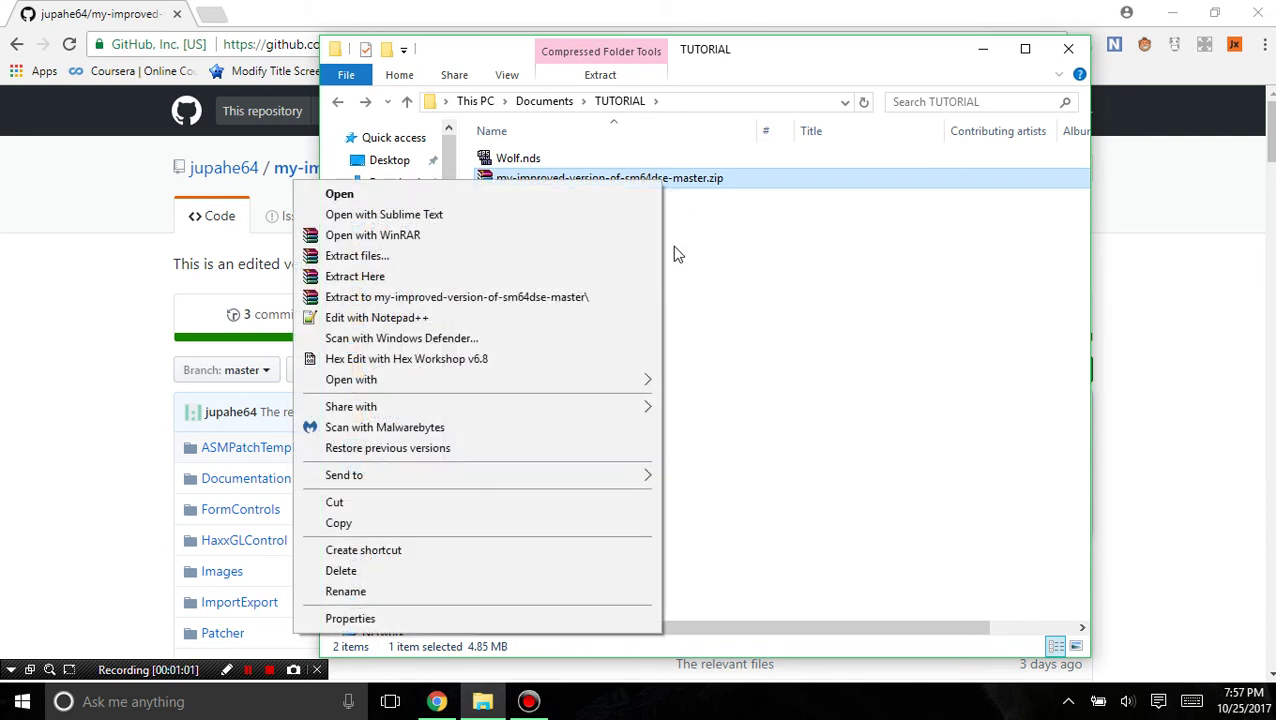
click(595, 296)
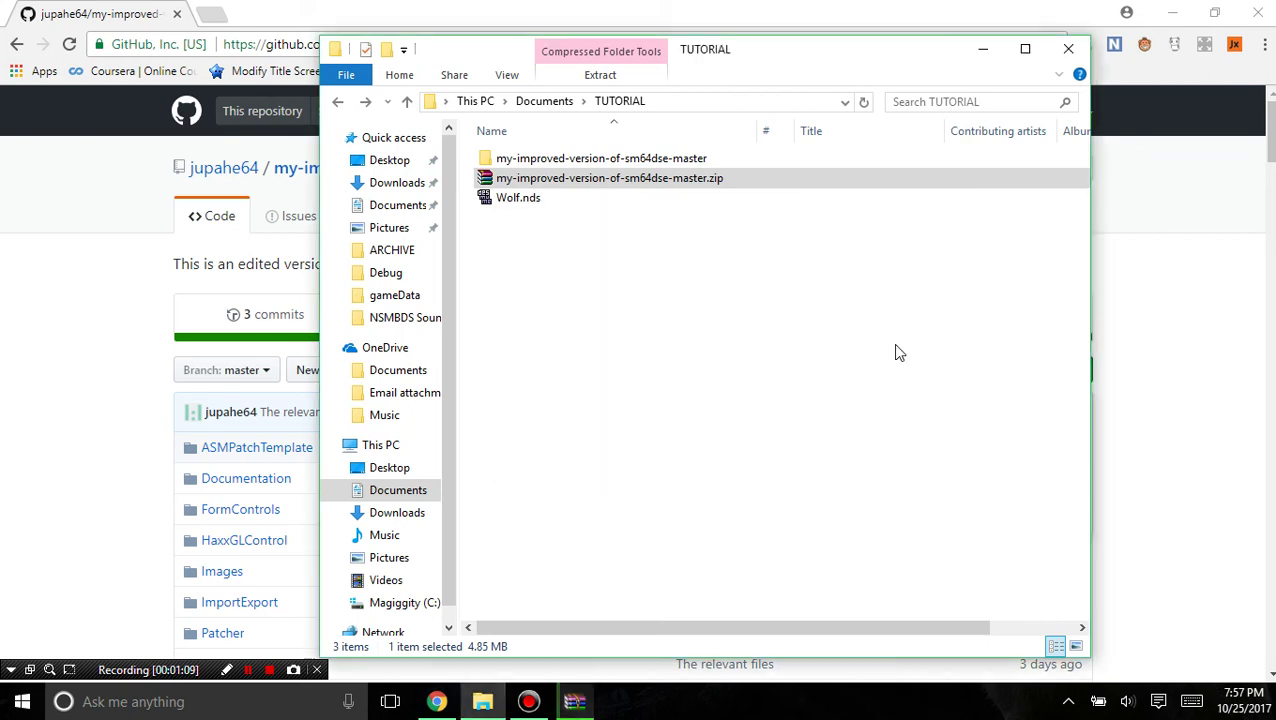
double_click(542, 158)
drag(653, 62, 796, 72)
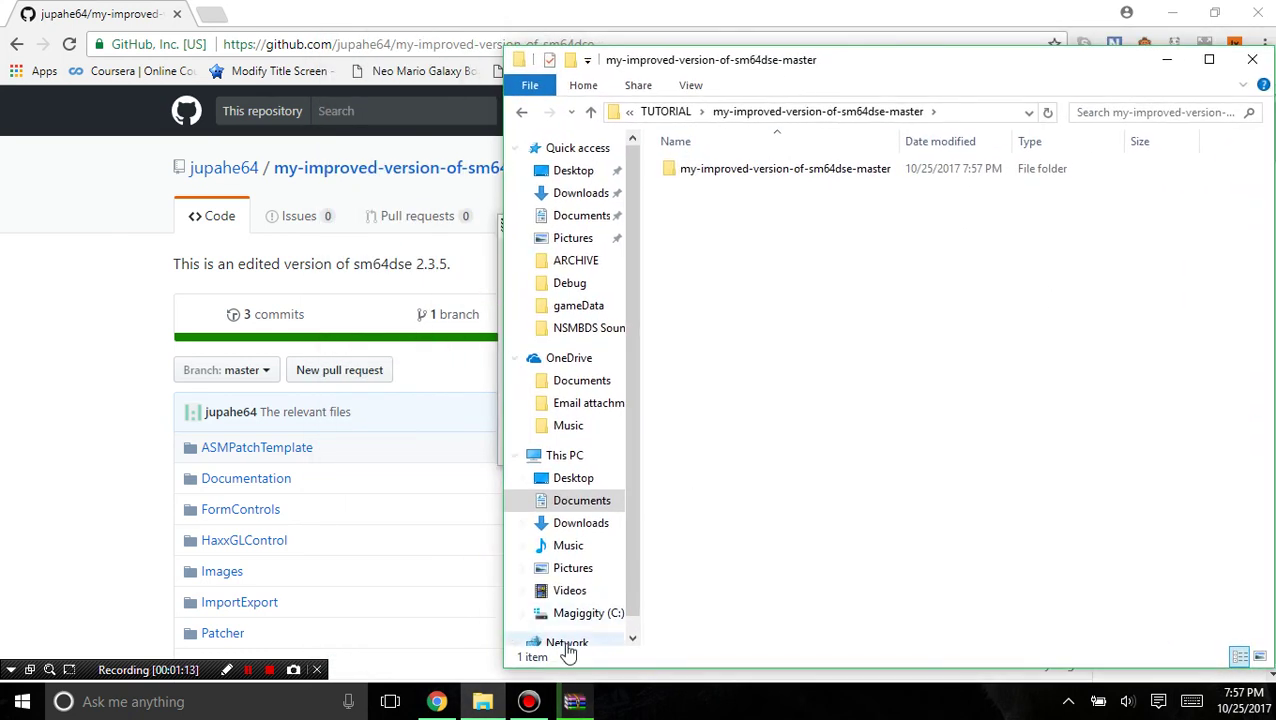
click(575, 701)
drag(580, 238, 510, 242)
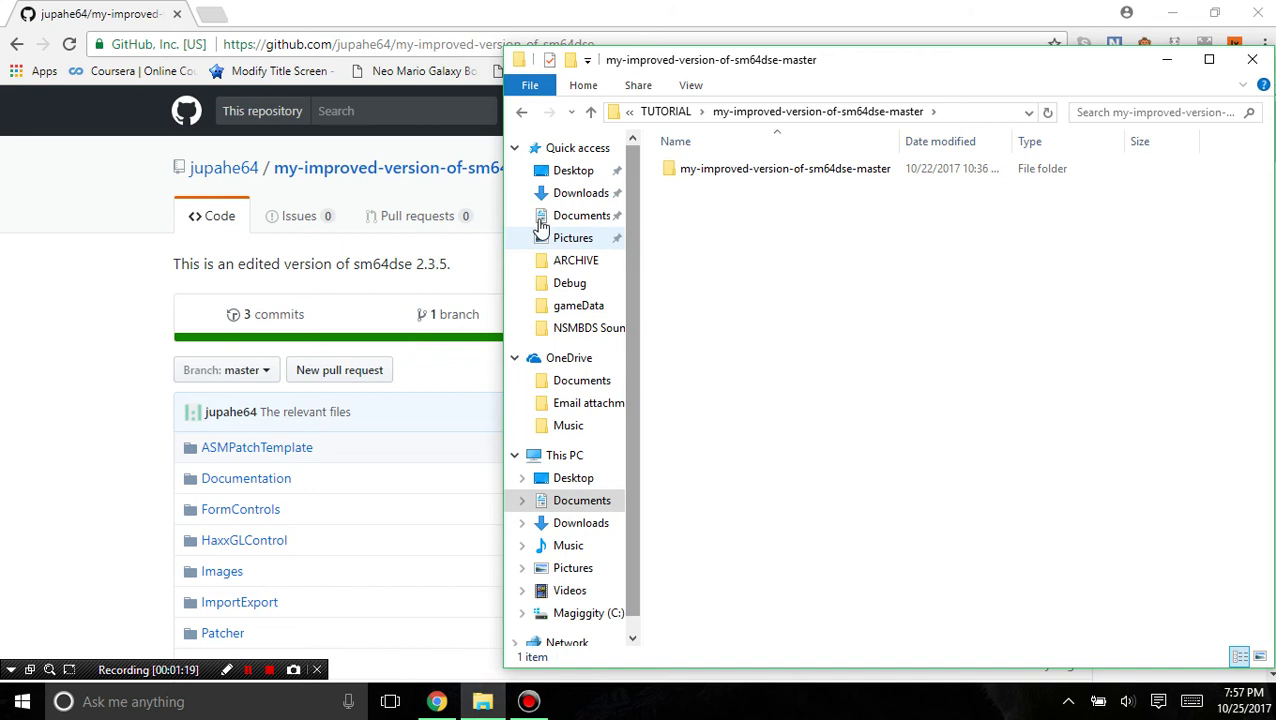
Move the bin folder from the inner my-improved-version-of-sm64dse-master folder into the TUTORIAL folder
double_click(771, 168)
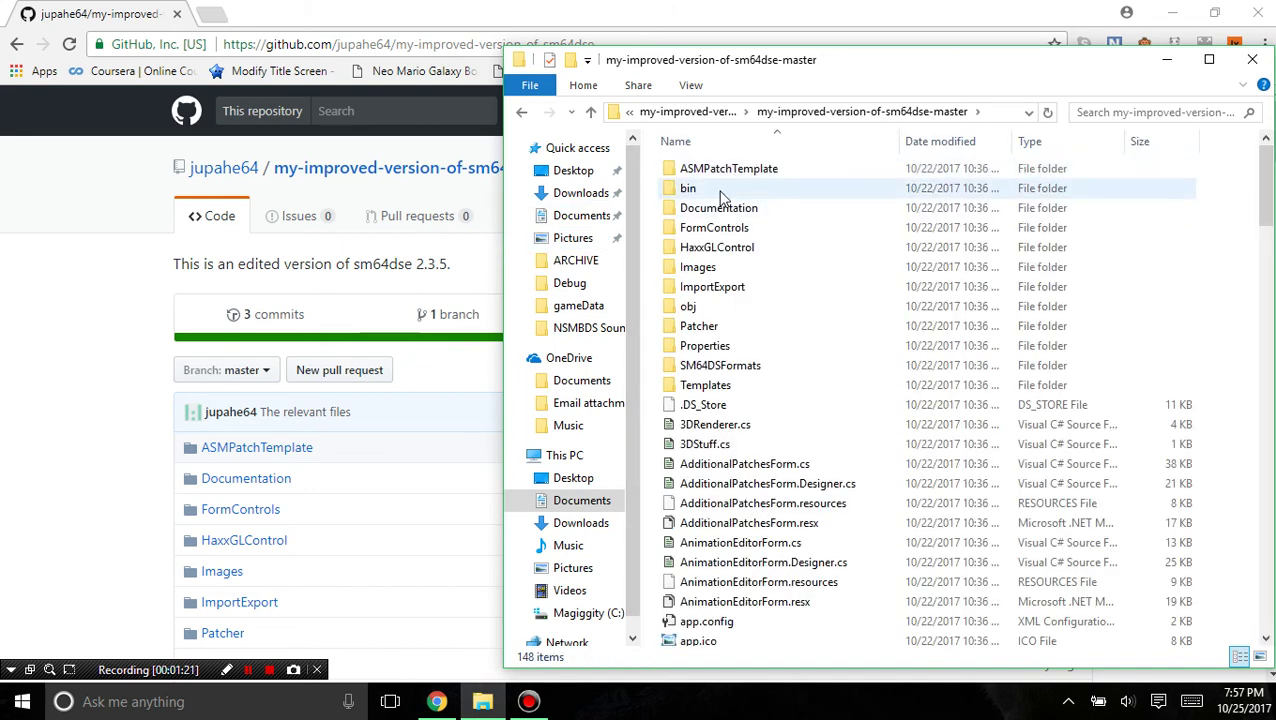
click(724, 196)
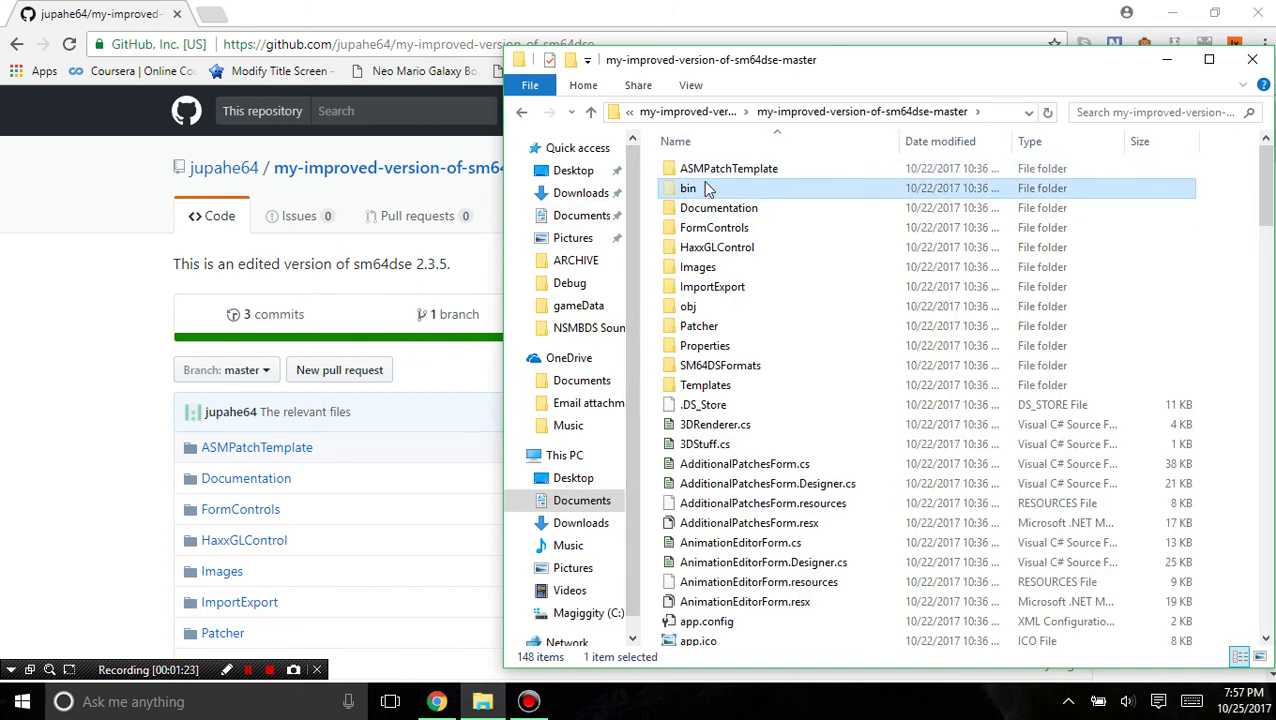
click(686, 112)
click(666, 111)
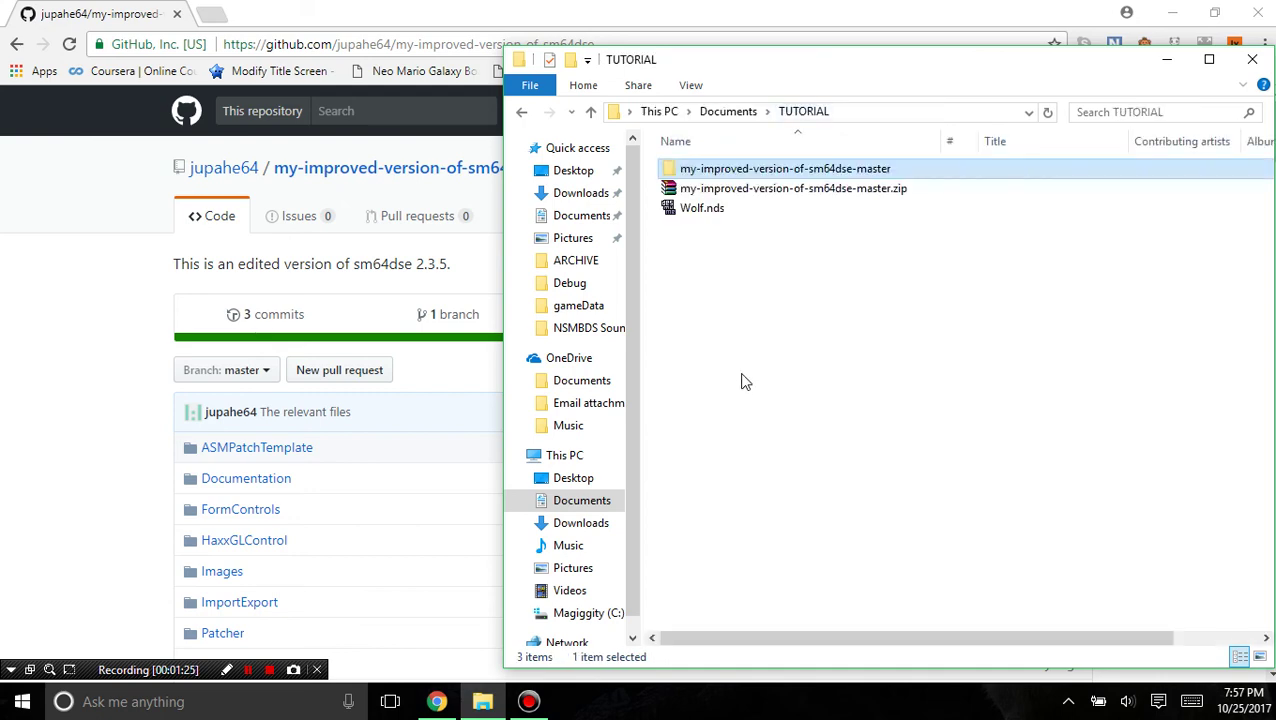
key(ctrl+v)
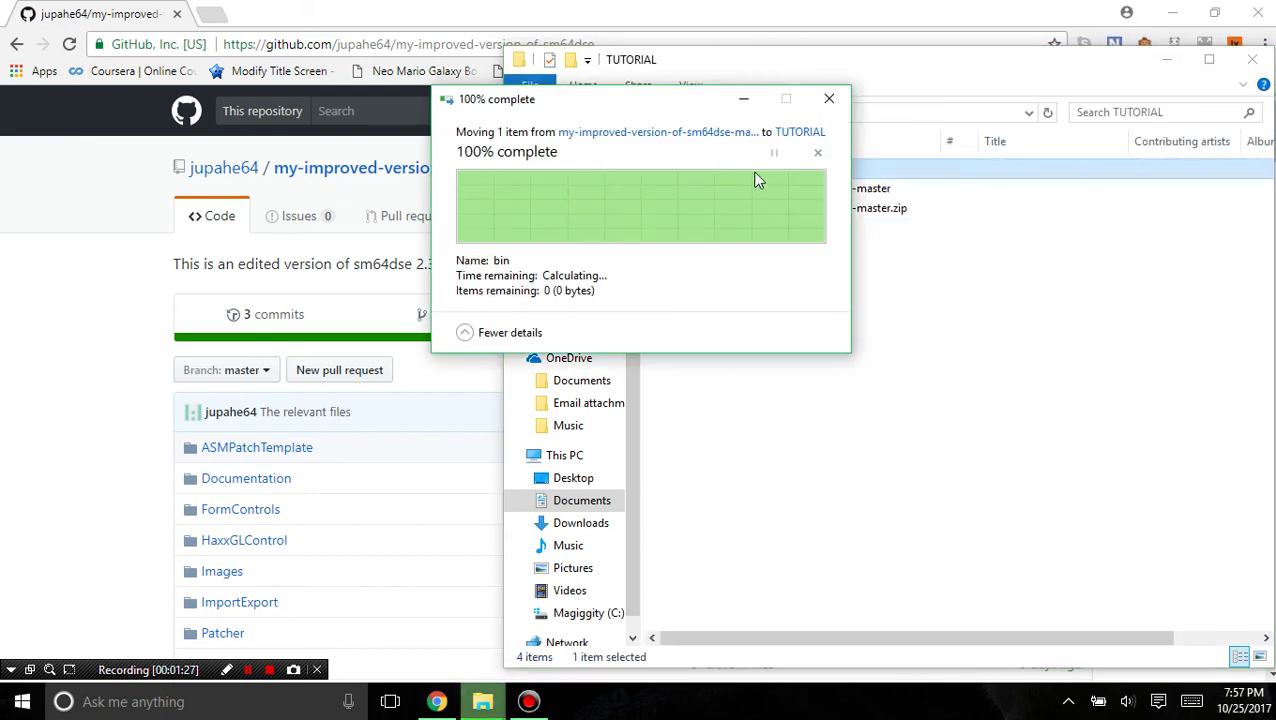
Launch SM64DSe.exe from the Release folder inside bin
double_click(790, 170)
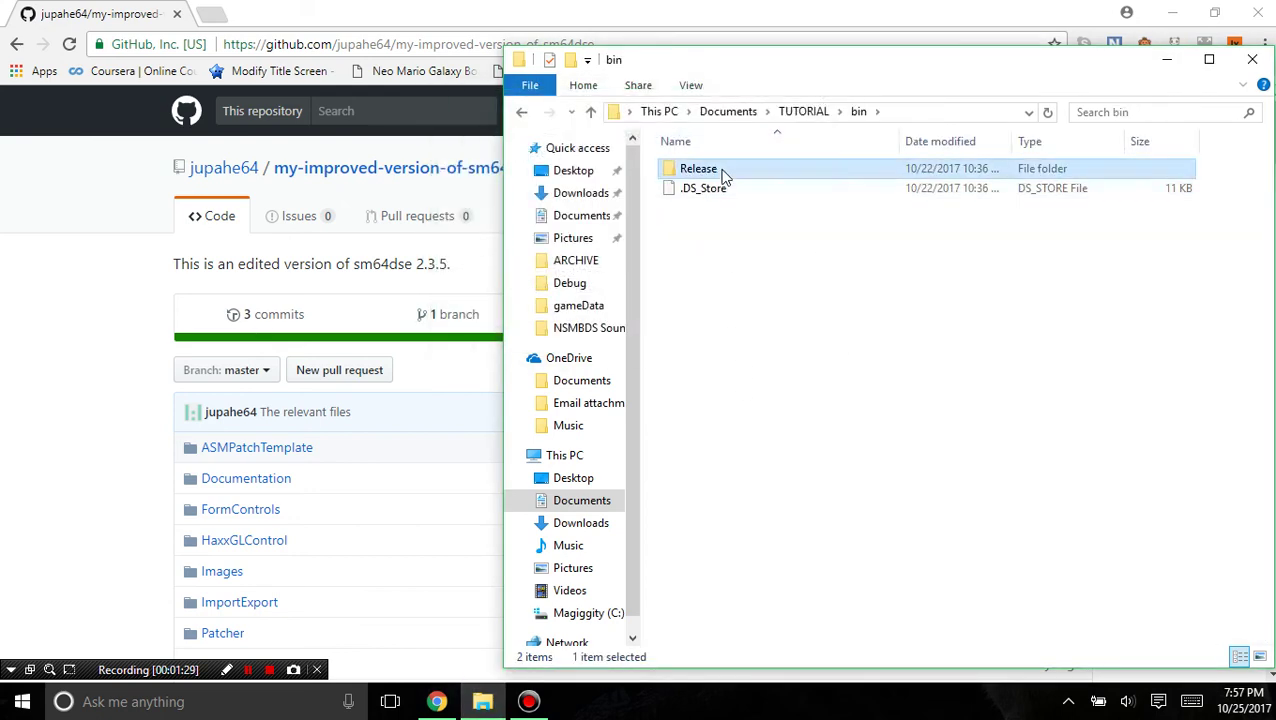
double_click(722, 172)
scroll(720, 285, down, 1)
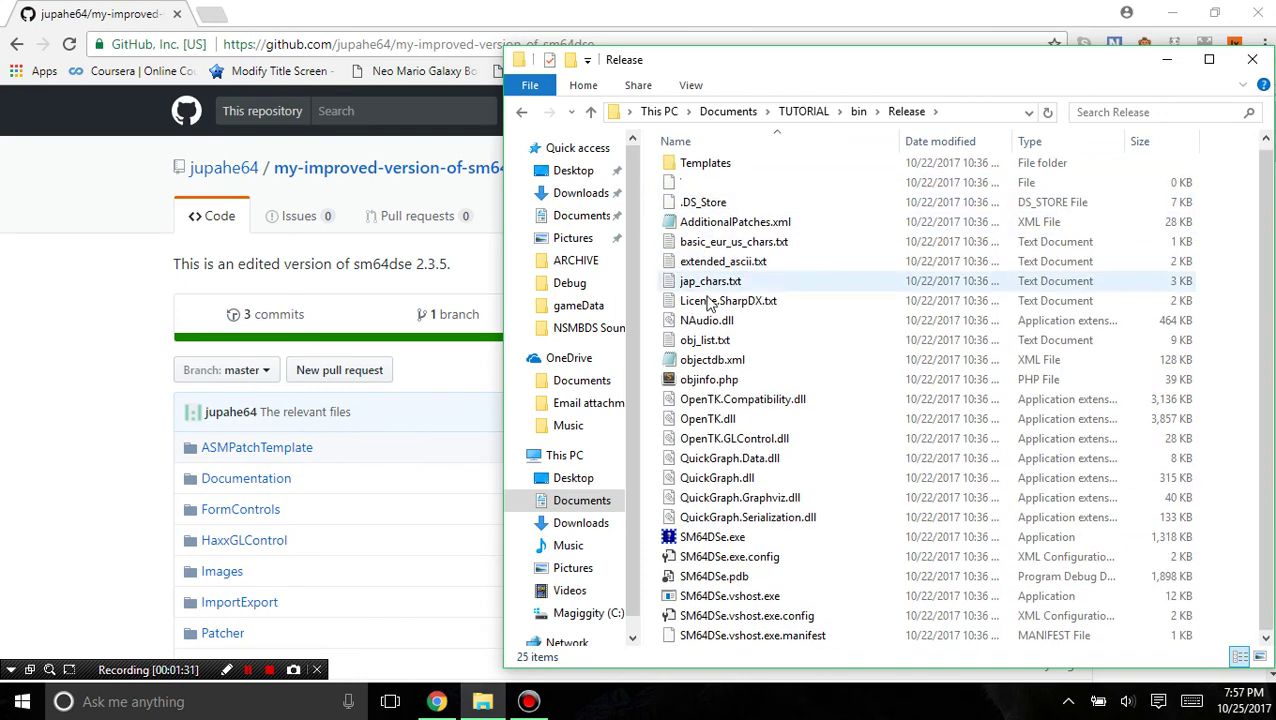
click(716, 542)
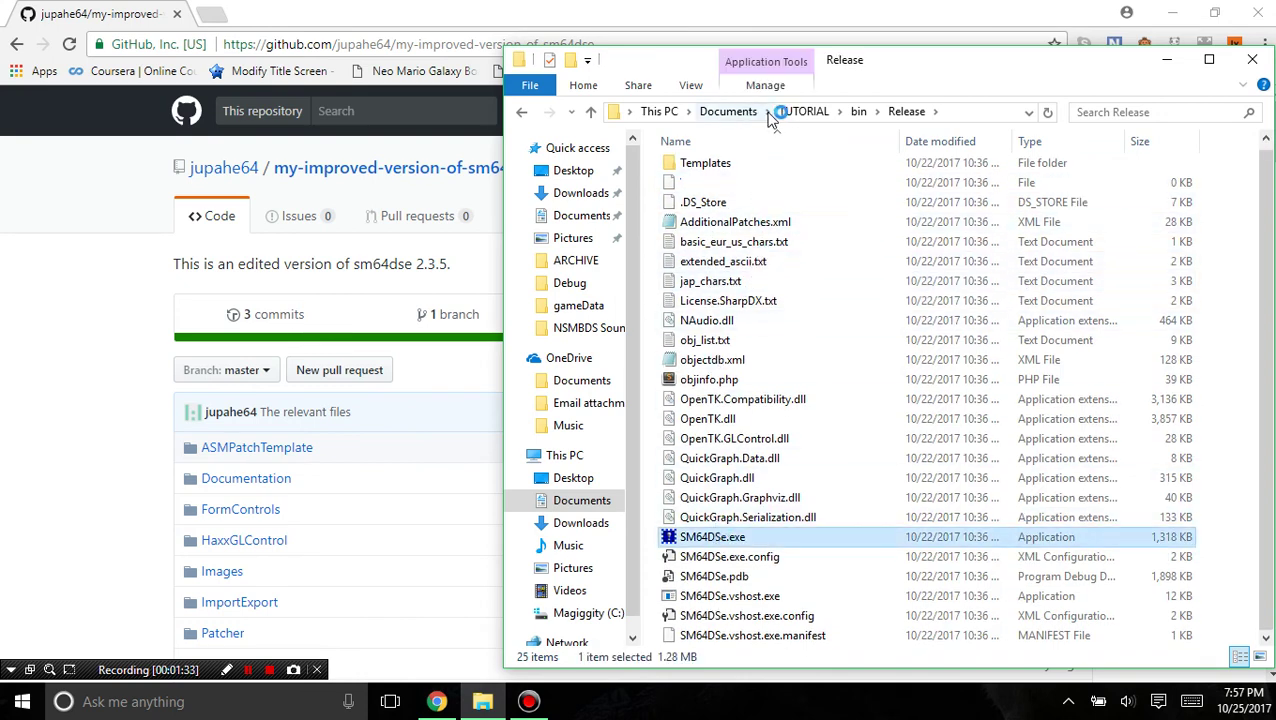
key(Return)
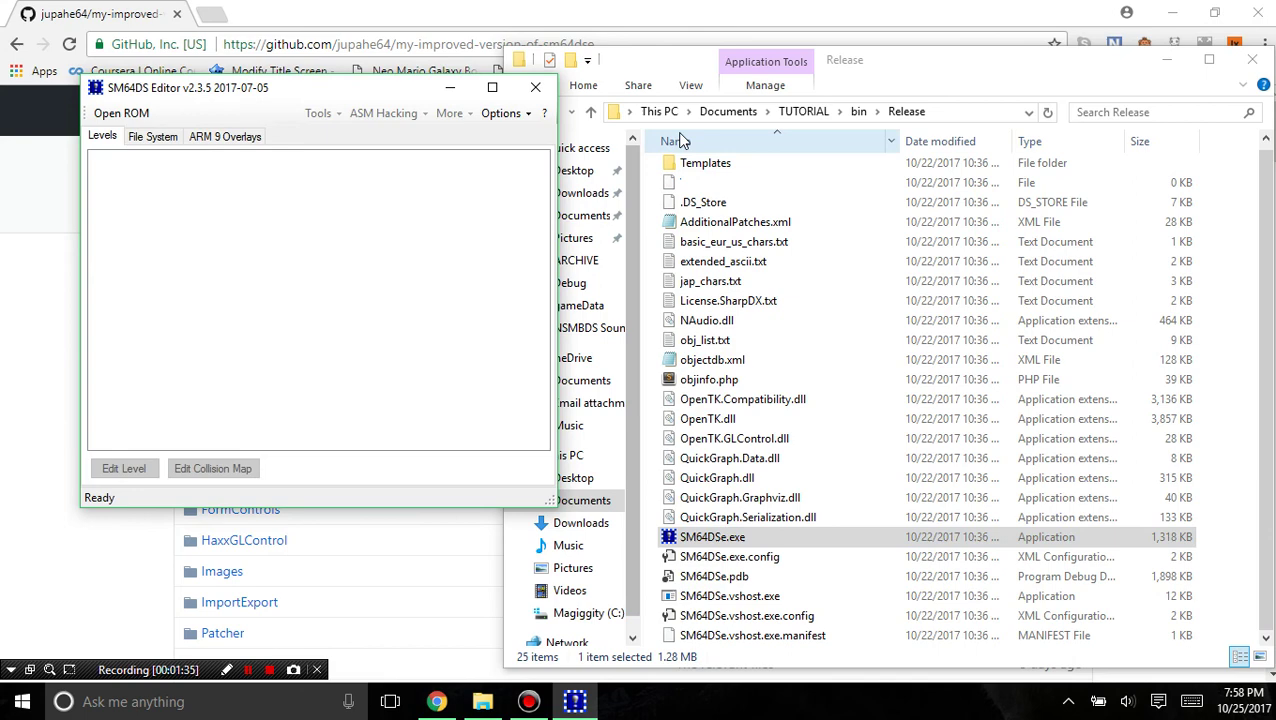
Return to the TUTORIAL folder in File Explorer and locate the Wolf.nds ROM
click(660, 112)
click(521, 112)
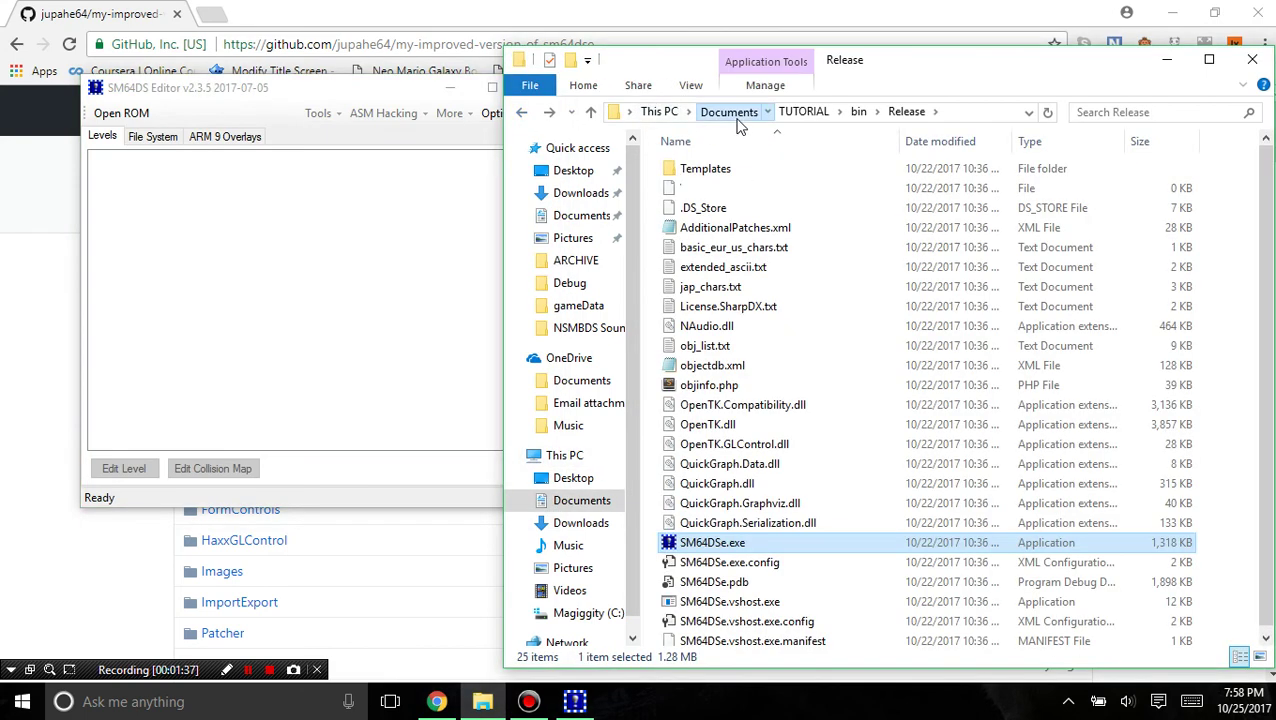
click(722, 113)
double_click(702, 615)
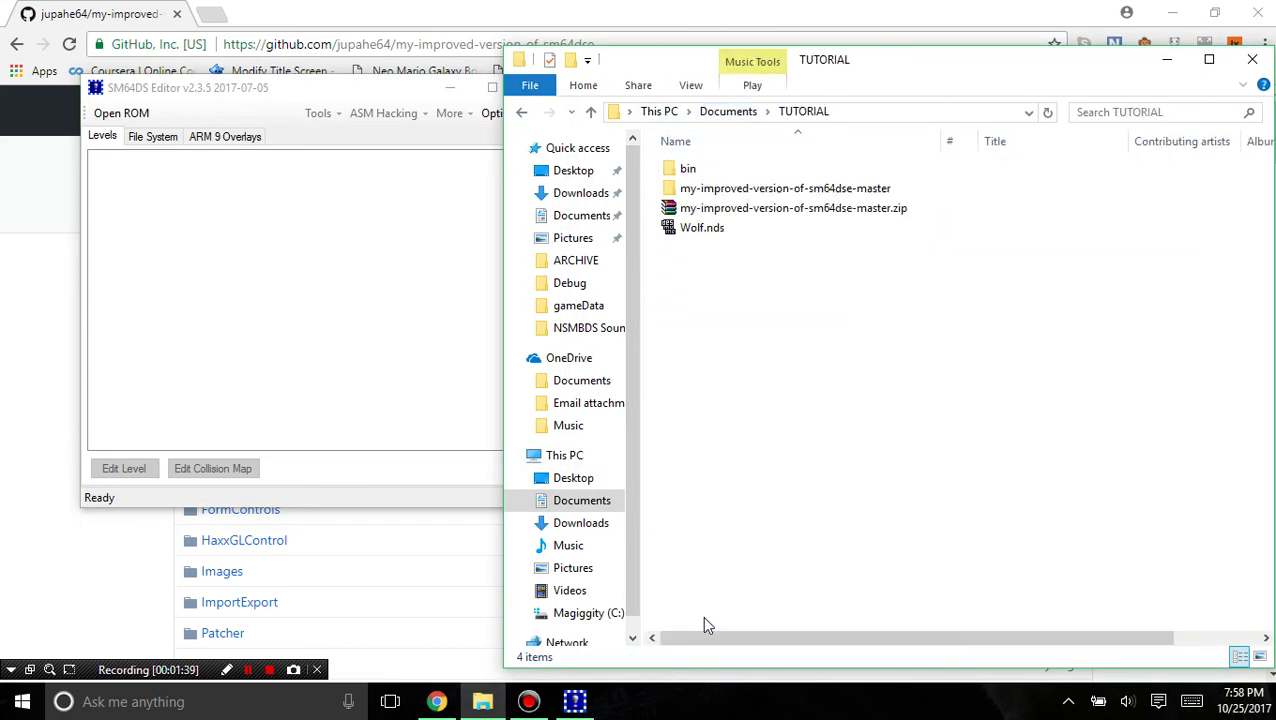
click(118, 131)
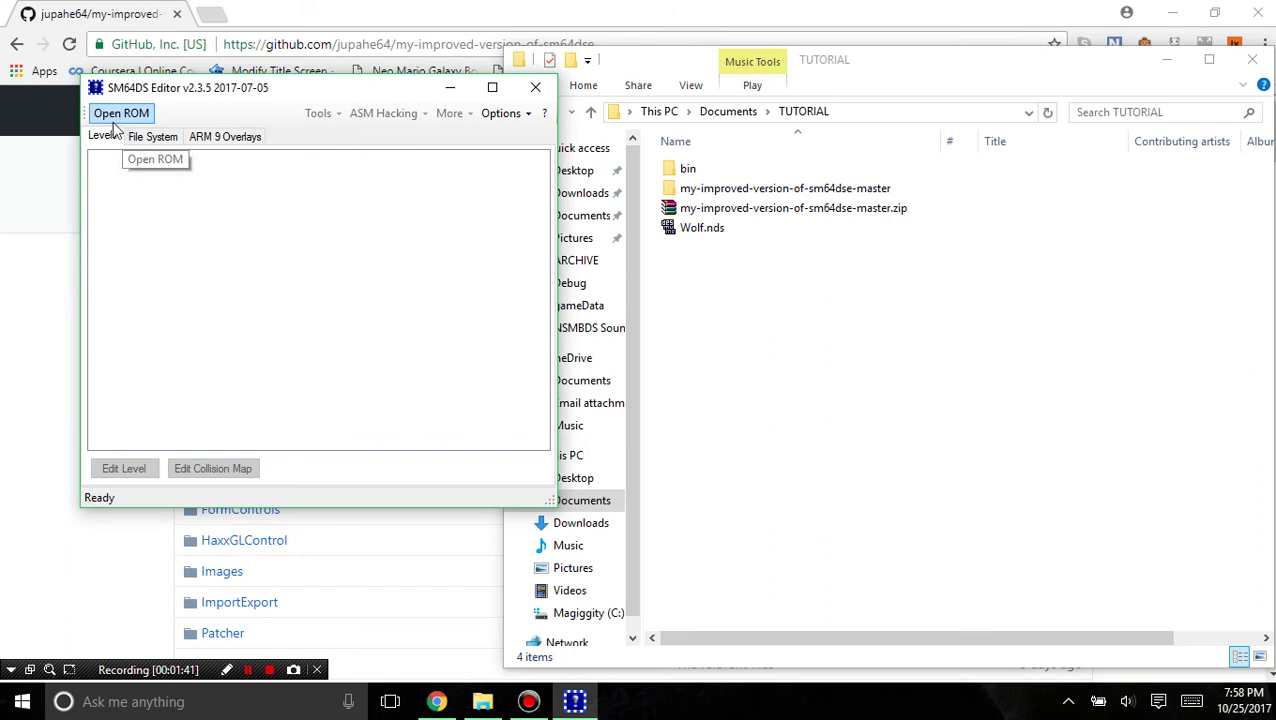
drag(695, 230, 884, 278)
Open the Wolf.nds ROM from Documents > TUTORIAL in SM64DS Editor
click(121, 113)
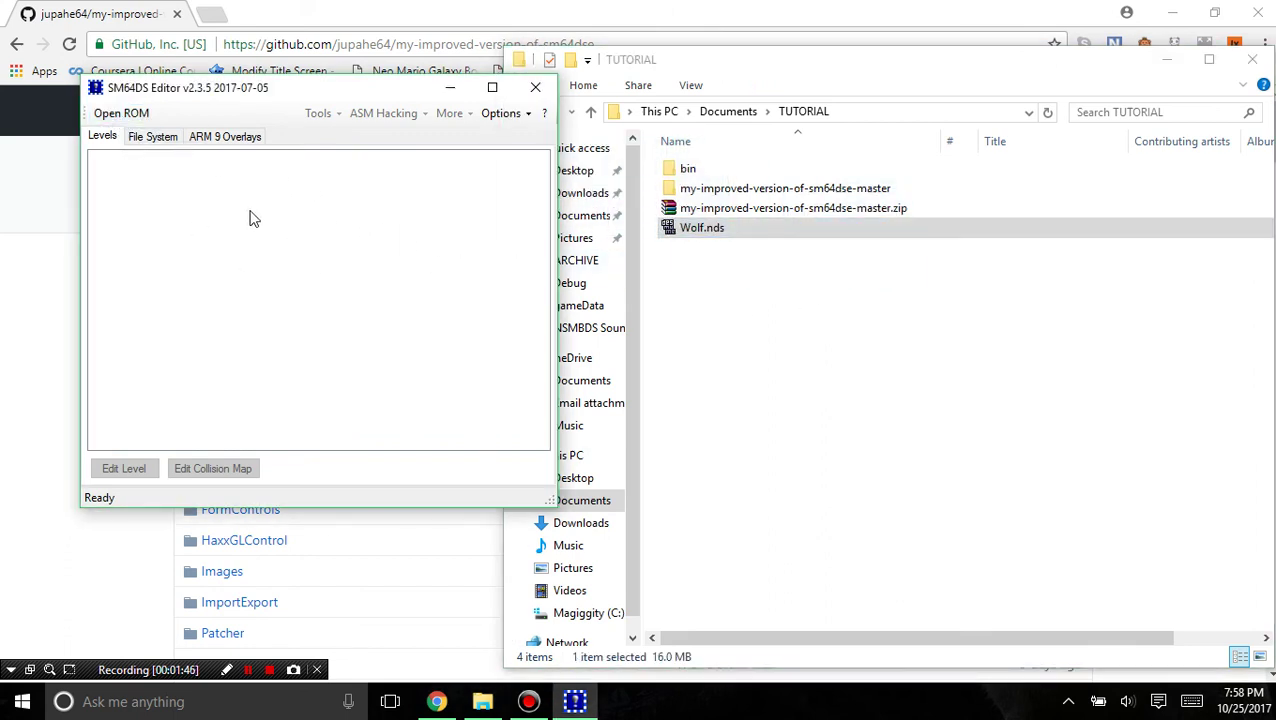
click(133, 116)
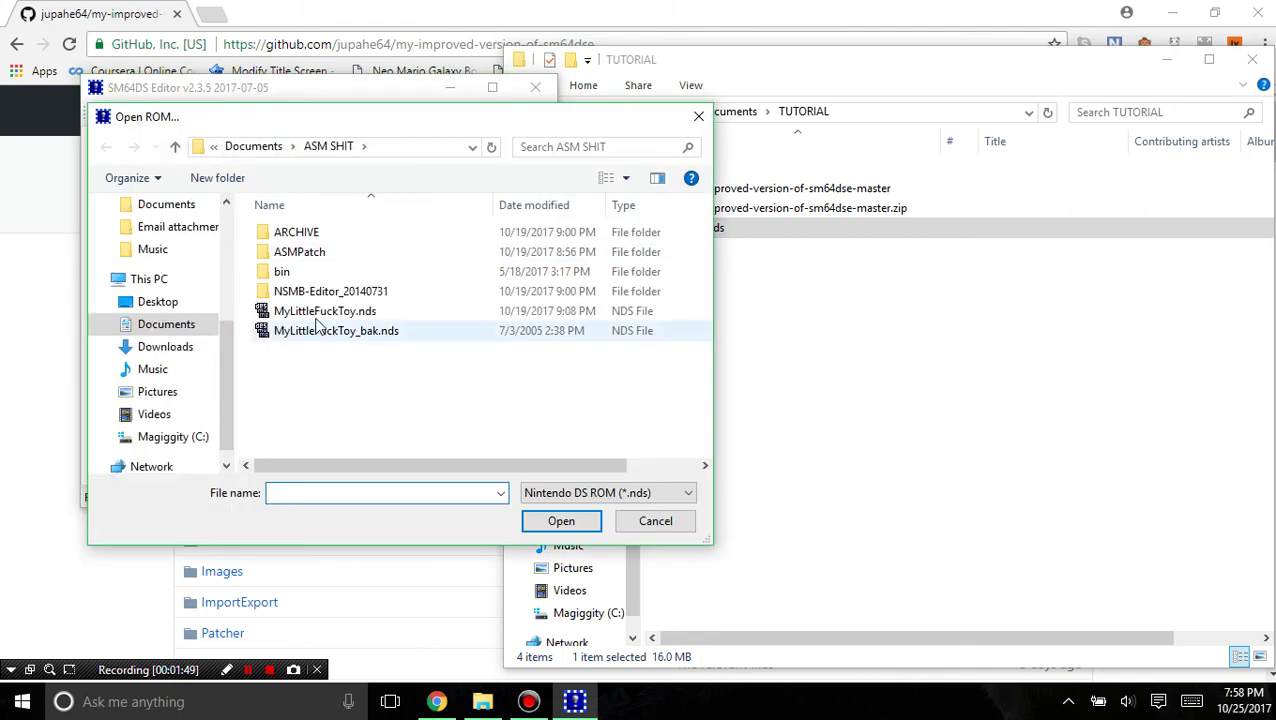
click(253, 147)
scroll(311, 372, down, 15)
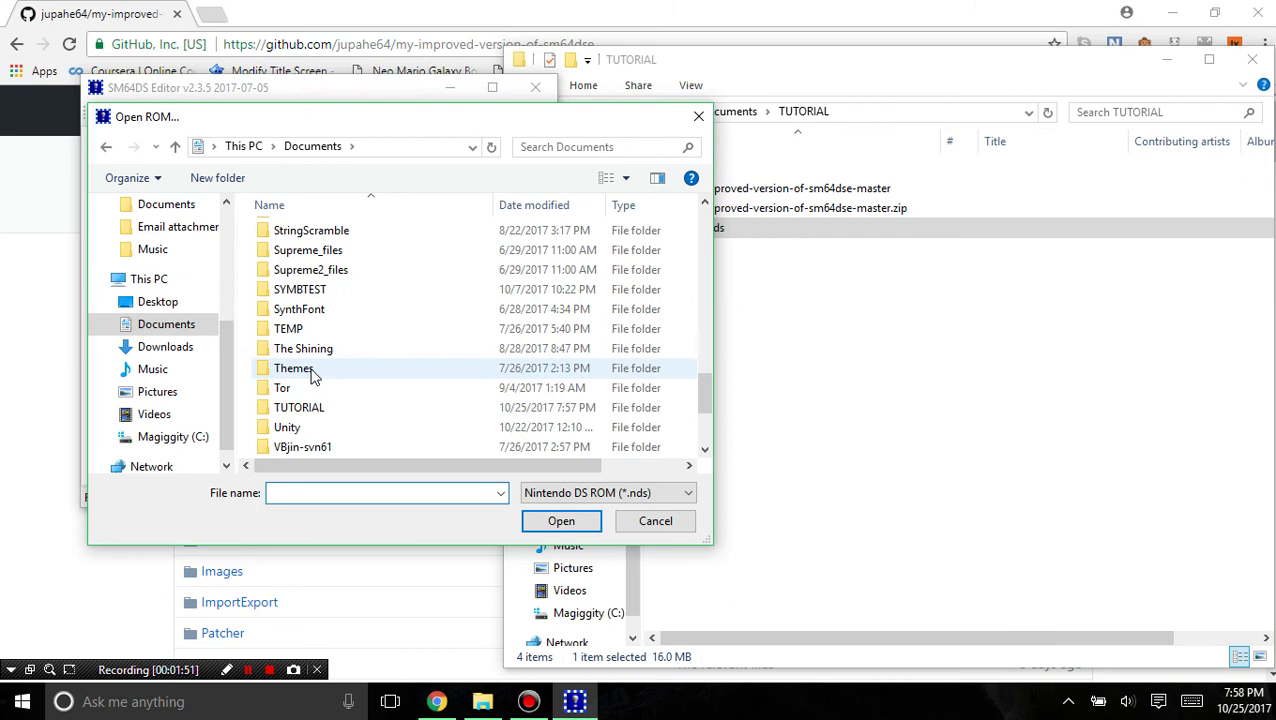
double_click(320, 408)
double_click(296, 282)
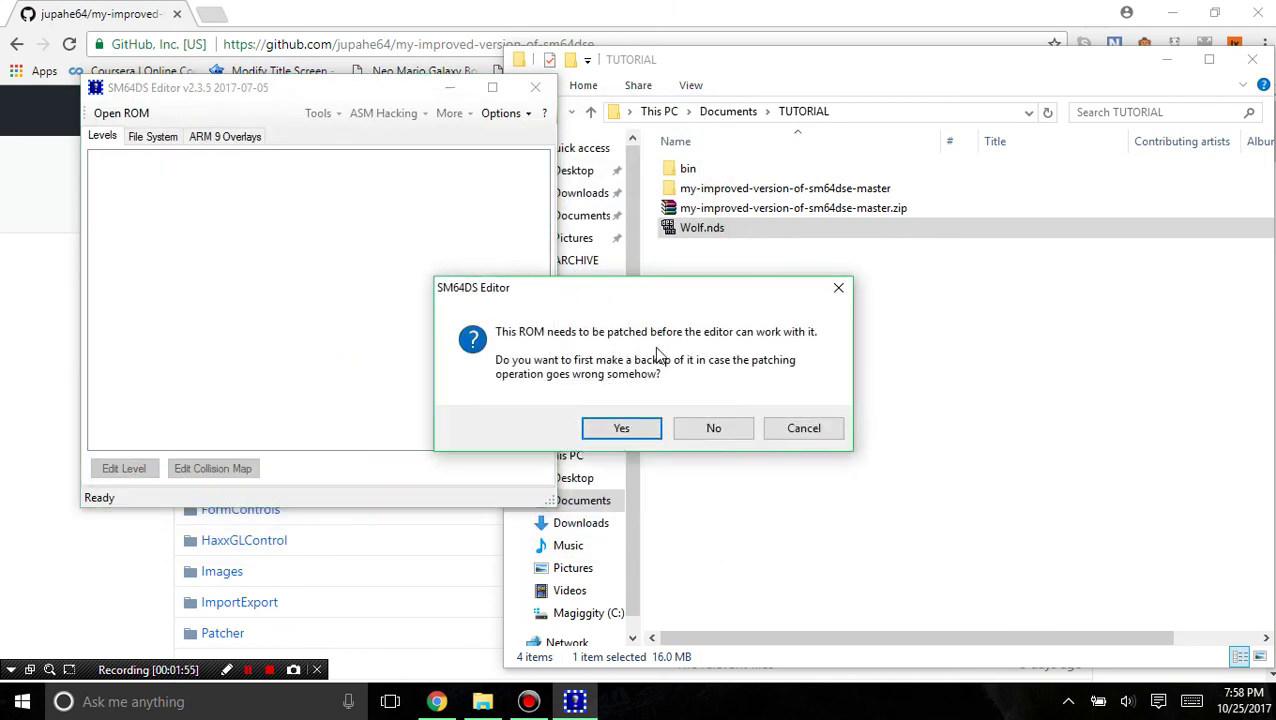
Accept making a backup before patching and save it as Wolf_bak.nds in the TUTORIAL folder
click(636, 433)
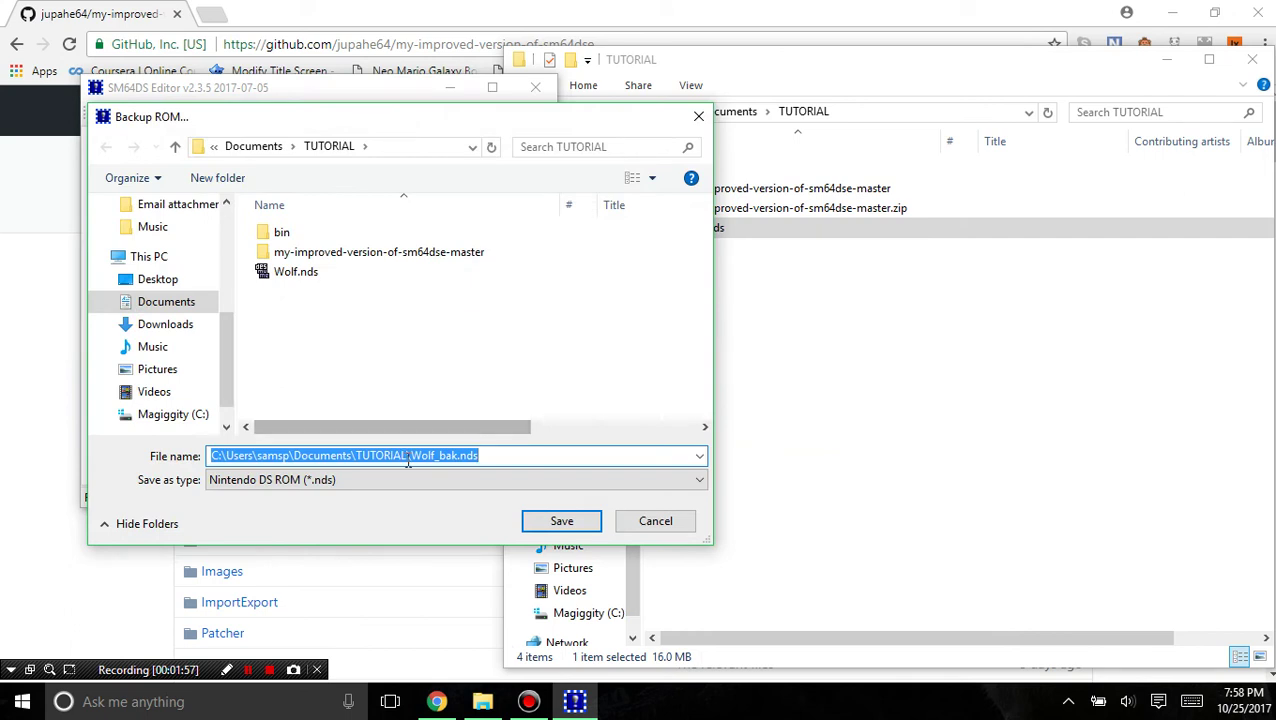
click(408, 456)
drag(415, 457, 180, 468)
key(BackSpace)
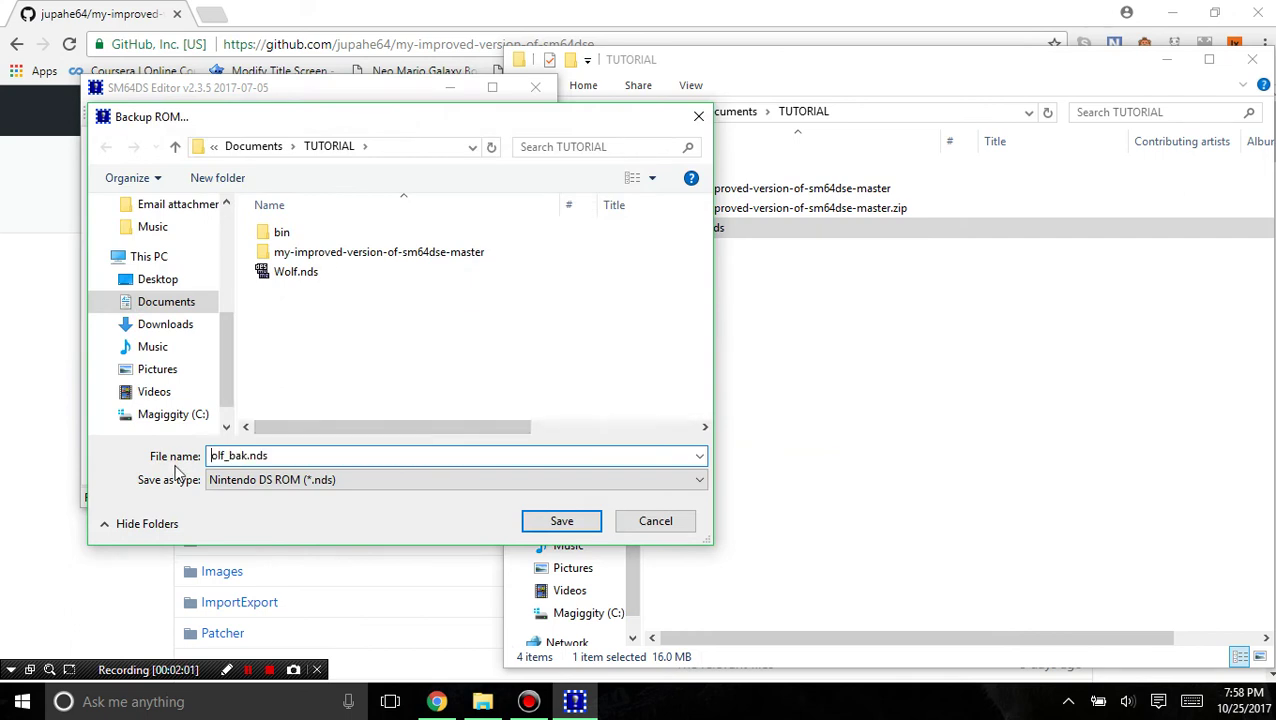
text(W)
key(Return)
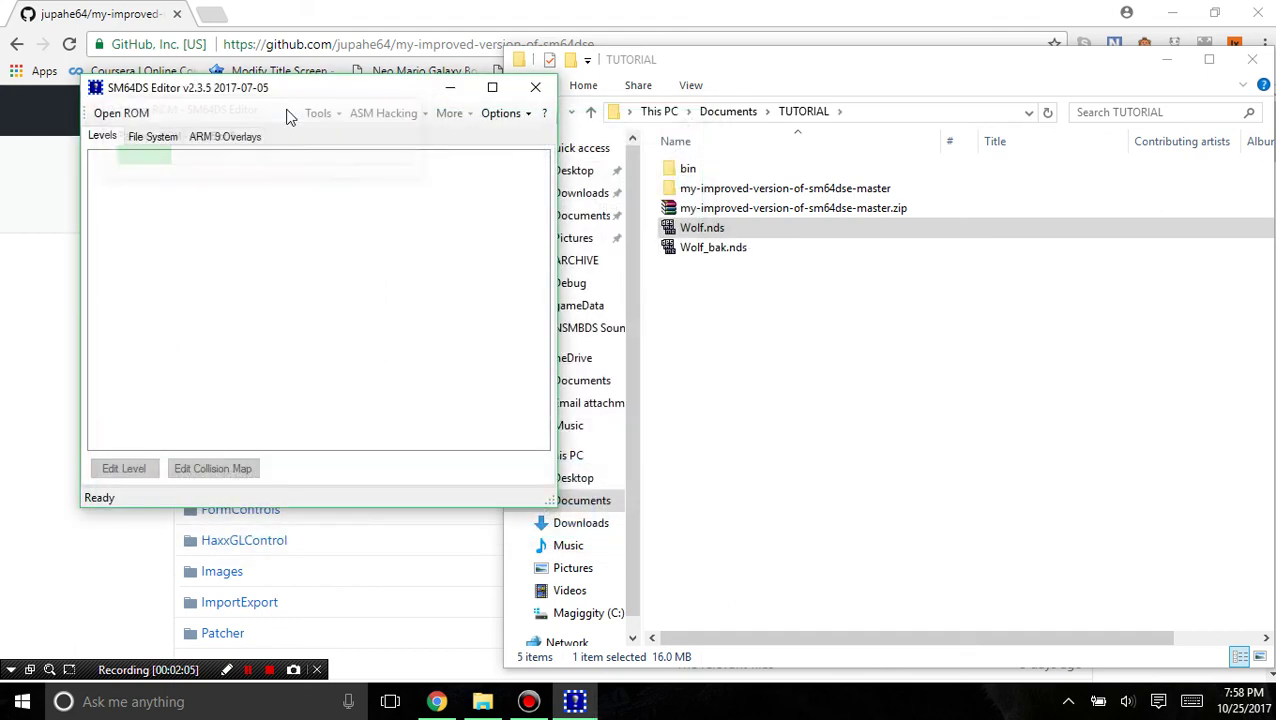
Open the Bob-Omb Battlefield level for editing and maximize its editor window
drag(270, 93, 574, 172)
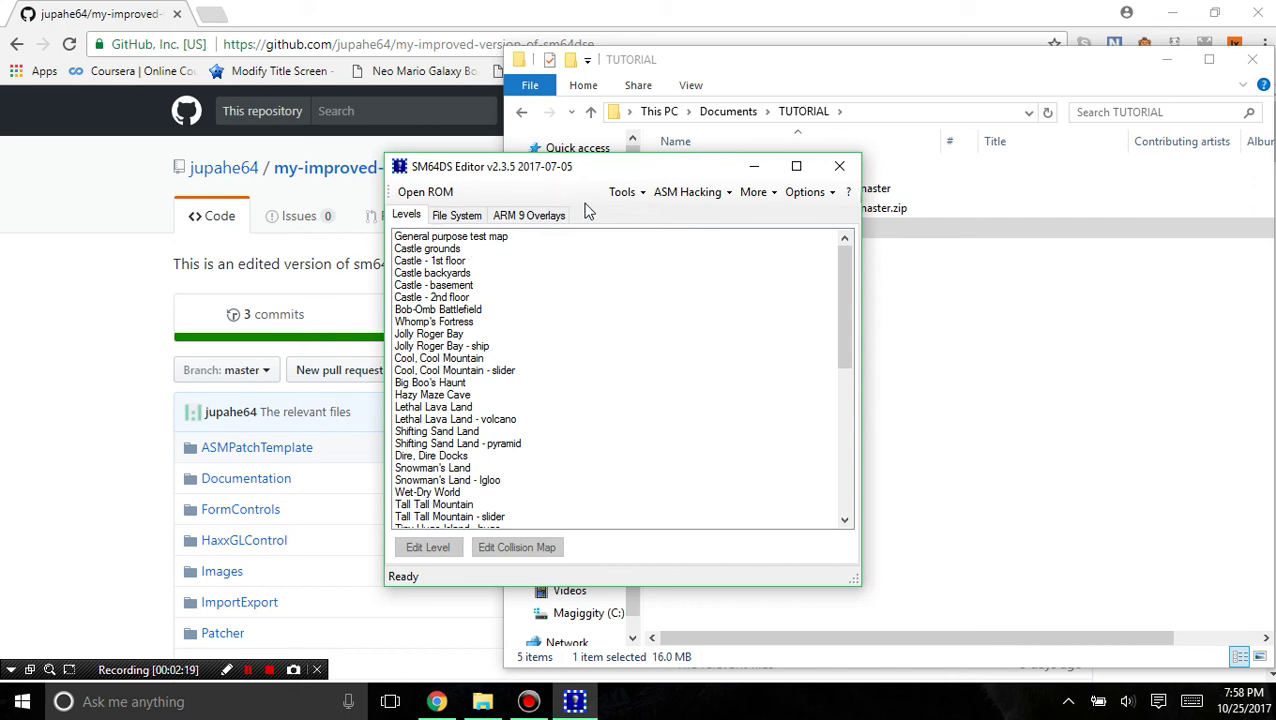
click(431, 275)
click(426, 309)
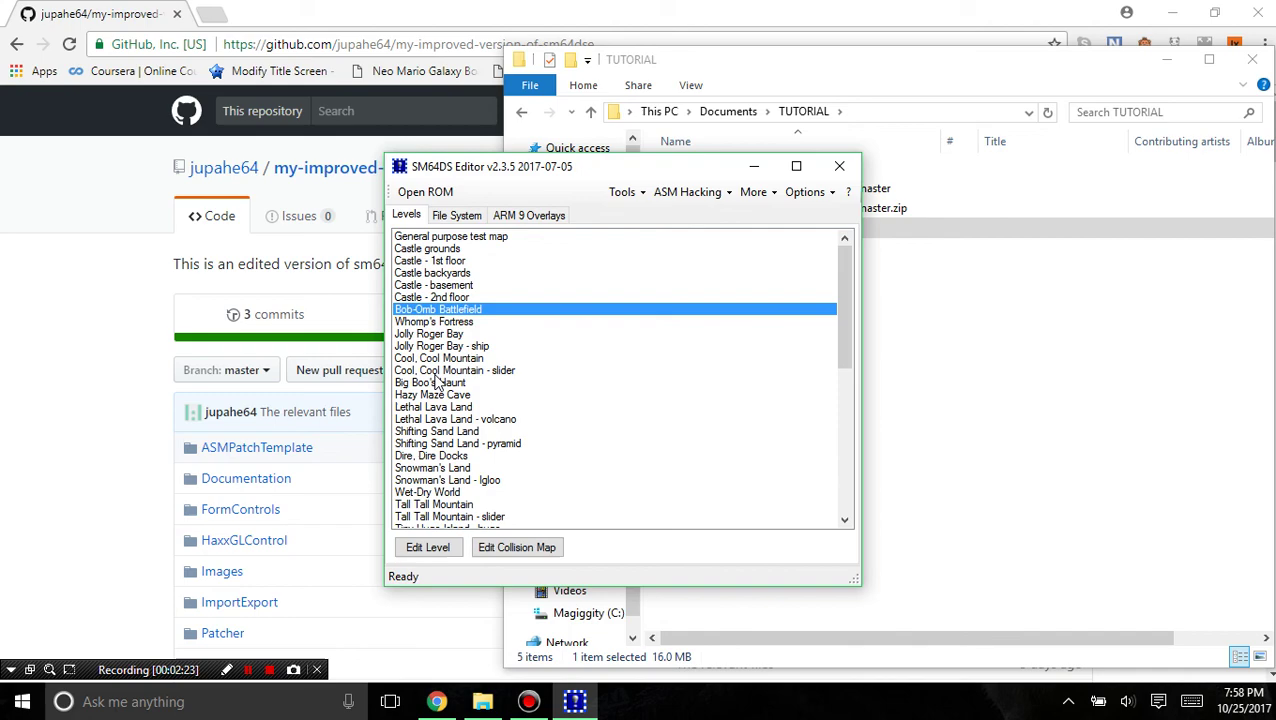
double_click(455, 311)
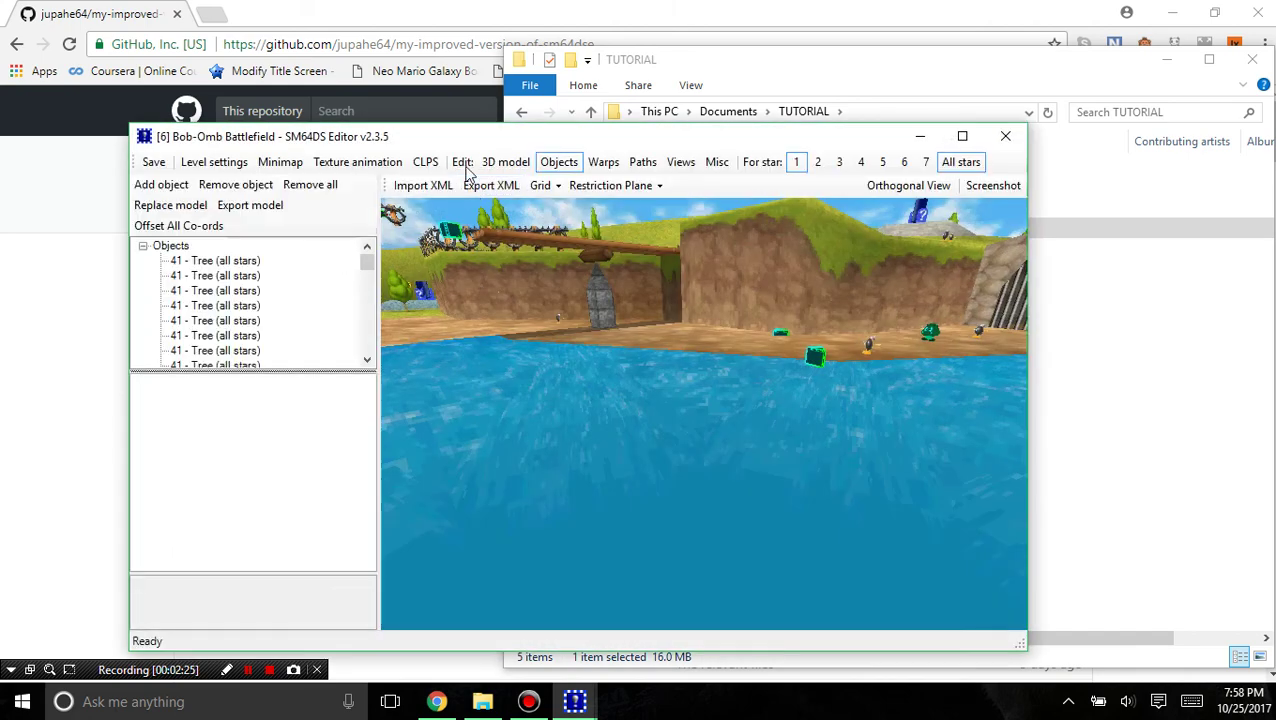
drag(474, 140, 449, 20)
double_click(475, 15)
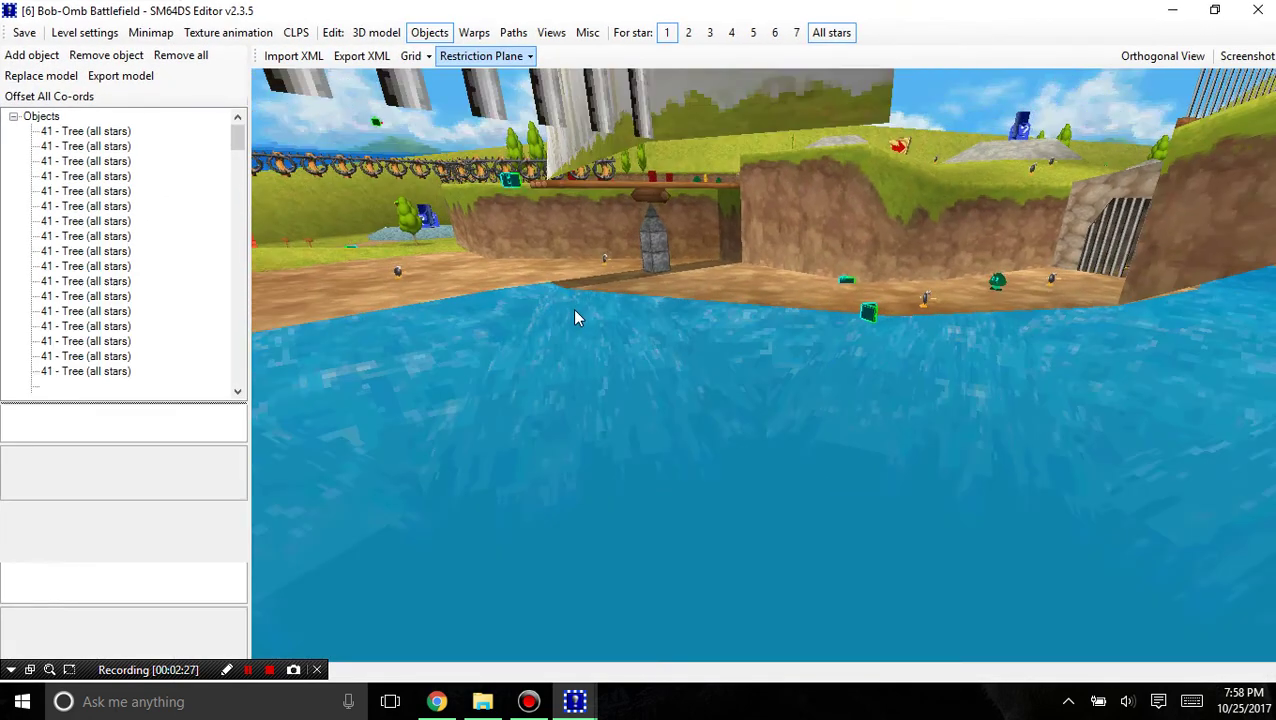
Examine the Bob-Omb Battlefield level in the 3D view, both up close and as an overview, with its object list
right_drag(572, 308, 890, 205)
scroll(814, 296, up, 4)
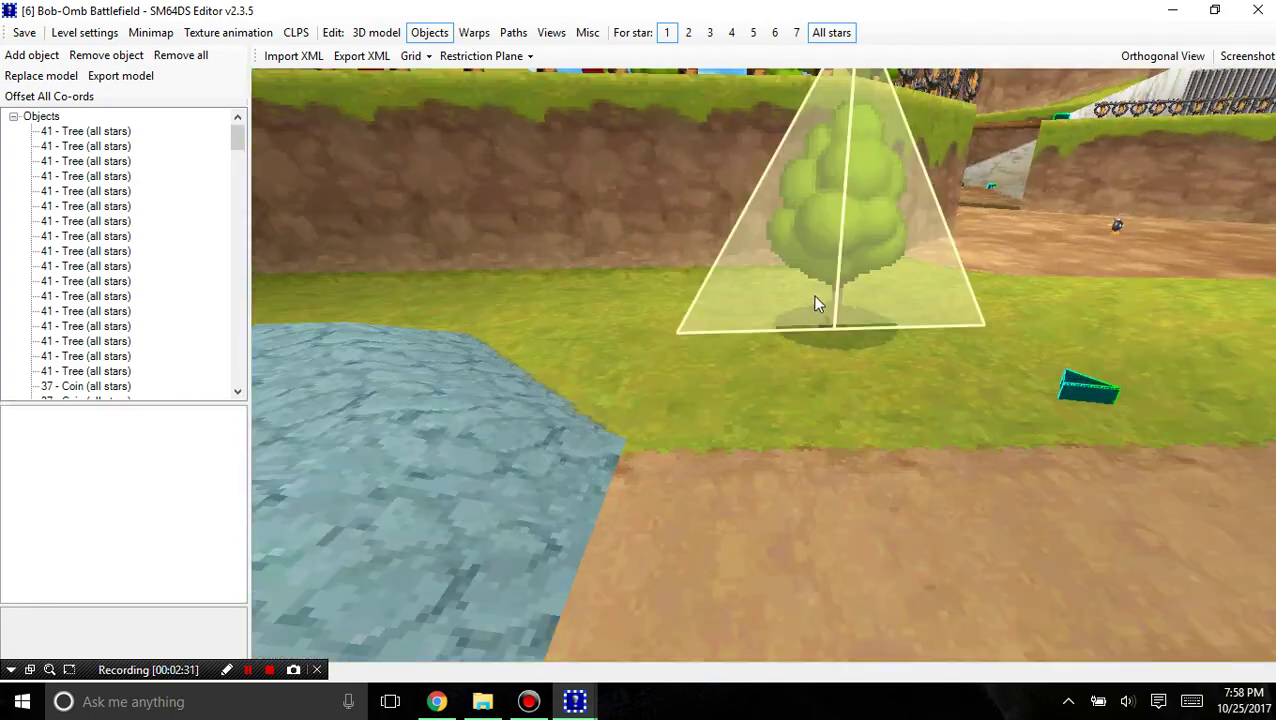
scroll(806, 284, down, 5)
scroll(937, 256, down, 5)
right_drag(936, 251, 847, 329)
scroll(847, 329, down, 4)
scroll(177, 222, down, 2)
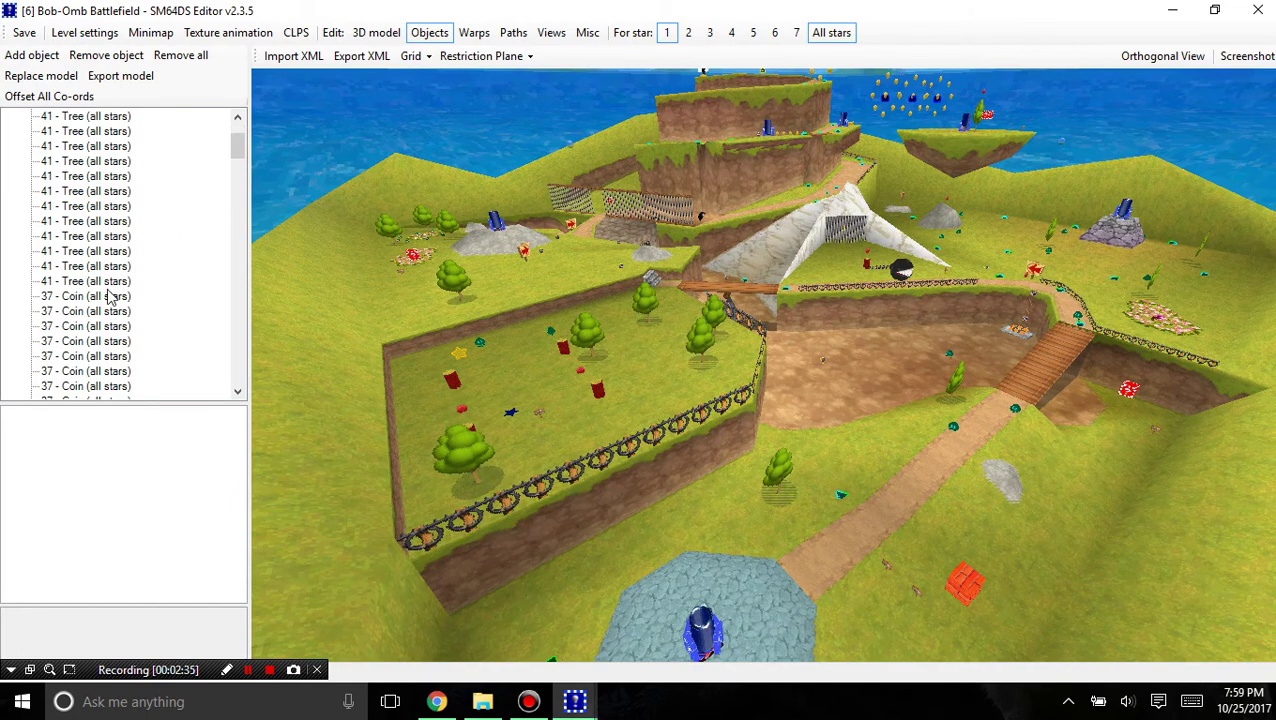
Select the last tree listed before the coins in the object list and bring its spot on the mountain into view
click(105, 288)
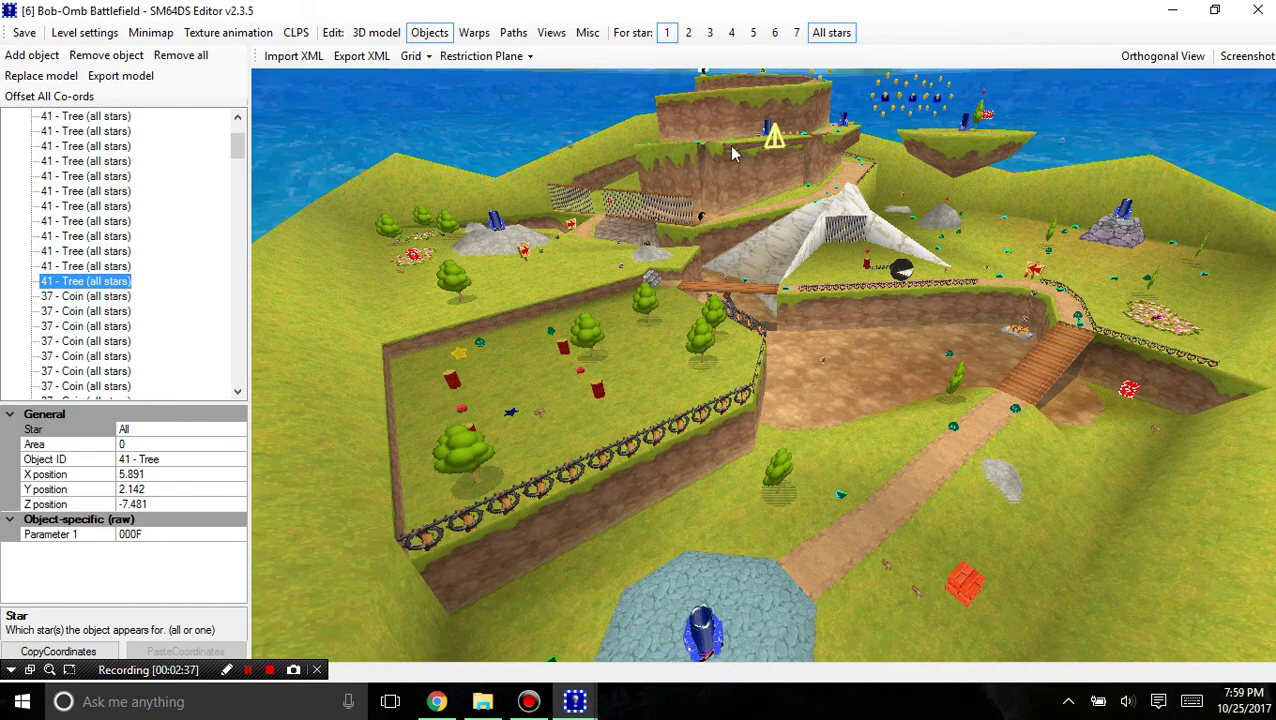
drag(846, 125, 322, 575)
drag(880, 200, 700, 327)
right_drag(700, 327, 1080, 320)
drag(1080, 280, 547, 390)
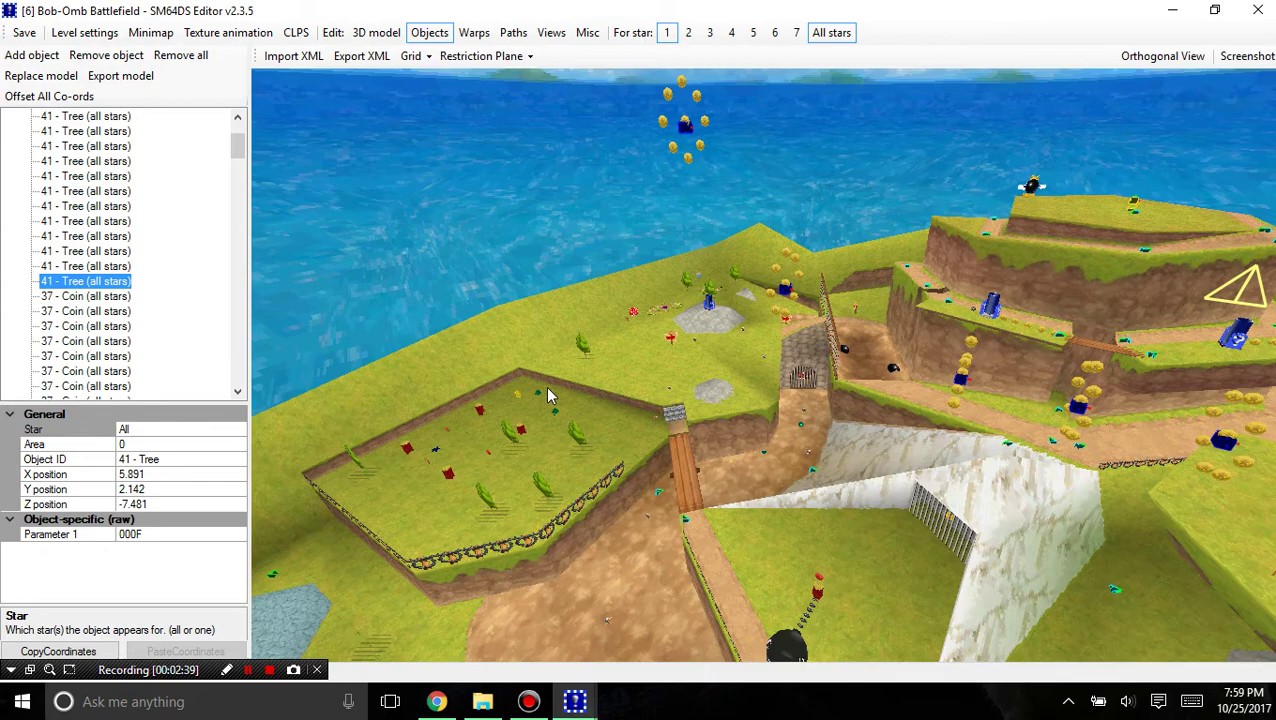
Move the selected tree across the level and over to the summit, at about X 2.58, Y 3.50, Z -6.56
right_drag(547, 388, 781, 312)
mouse_move(1087, 303)
mouse_down()
mouse_move(276, 347)
mouse_move(366, 318)
mouse_up()
right_drag(815, 309, 637, 330)
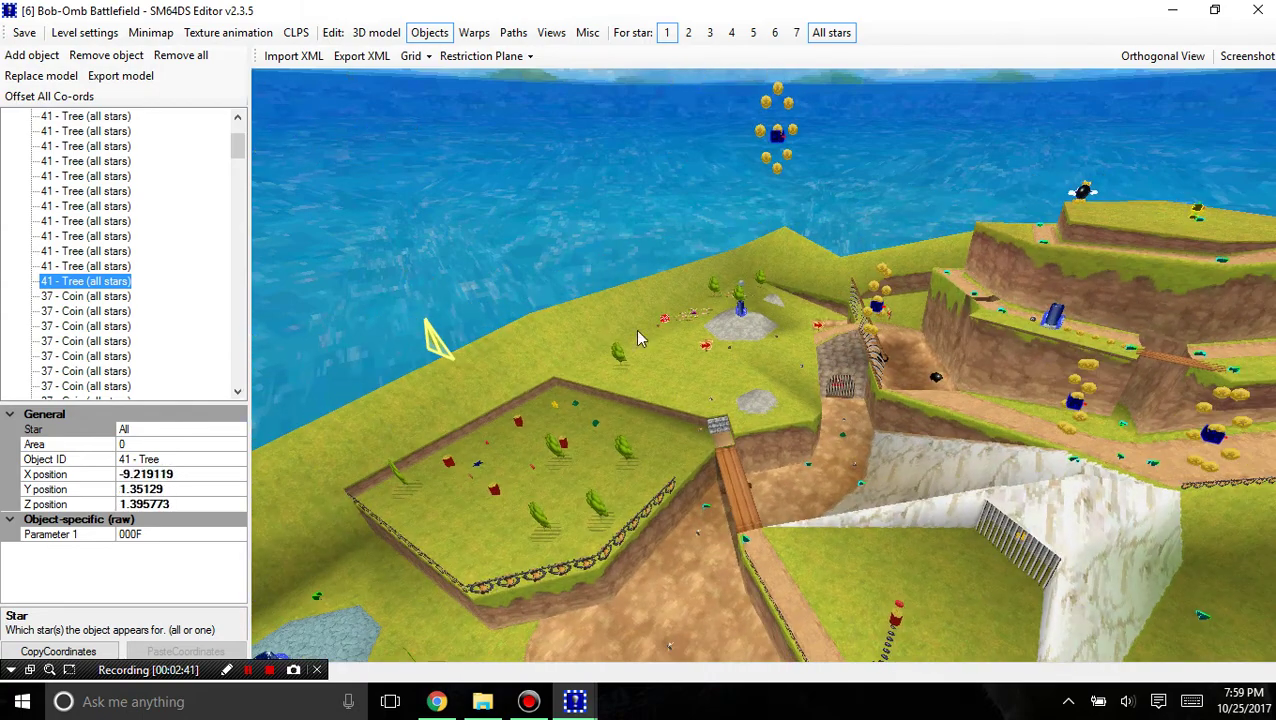
drag(437, 347, 1134, 220)
drag(820, 354, 520, 437)
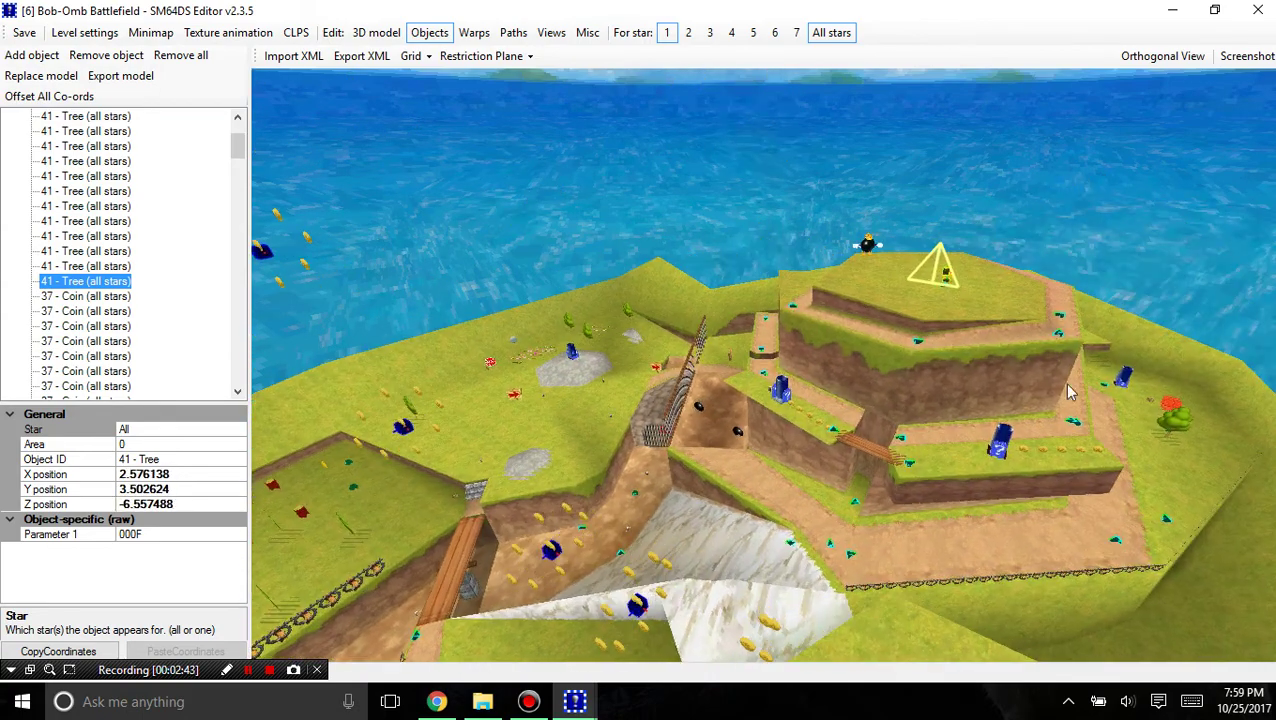
Move the tree down to the mountain's side path, at about X 4.09, Y 2.63, Z -4.58
right_drag(1071, 390, 1192, 464)
mouse_move(1192, 471)
mouse_down()
mouse_move(825, 290)
mouse_move(1074, 358)
mouse_move(1005, 435)
mouse_move(680, 360)
mouse_up()
scroll(694, 405, up, 5)
drag(694, 409, 406, 509)
scroll(406, 509, down, 6)
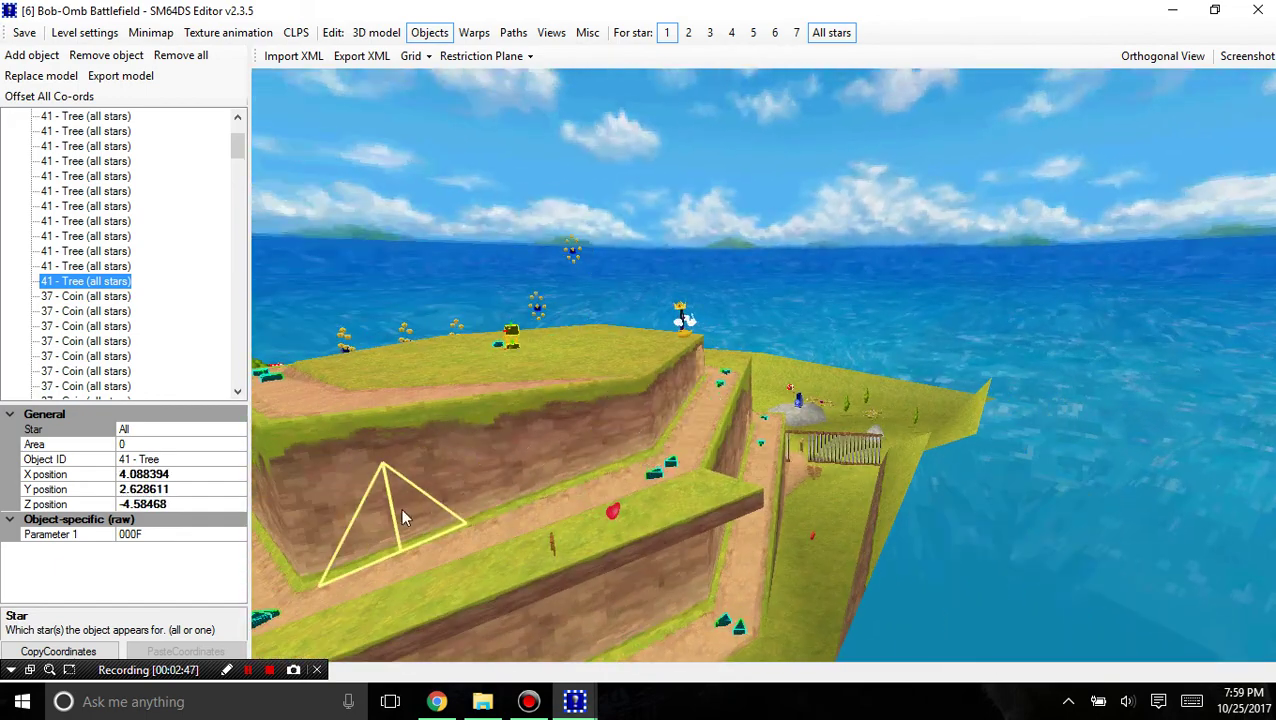
Reposition the tree by the mountain path to about X 4.83, Y 3.53, Z -5.97, checking it from several angles
scroll(406, 509, down, 10)
mouse_move(606, 308)
mouse_down()
mouse_move(731, 243)
mouse_move(847, 221)
mouse_up()
scroll(890, 295, down, 3)
scroll(900, 282, up, 8)
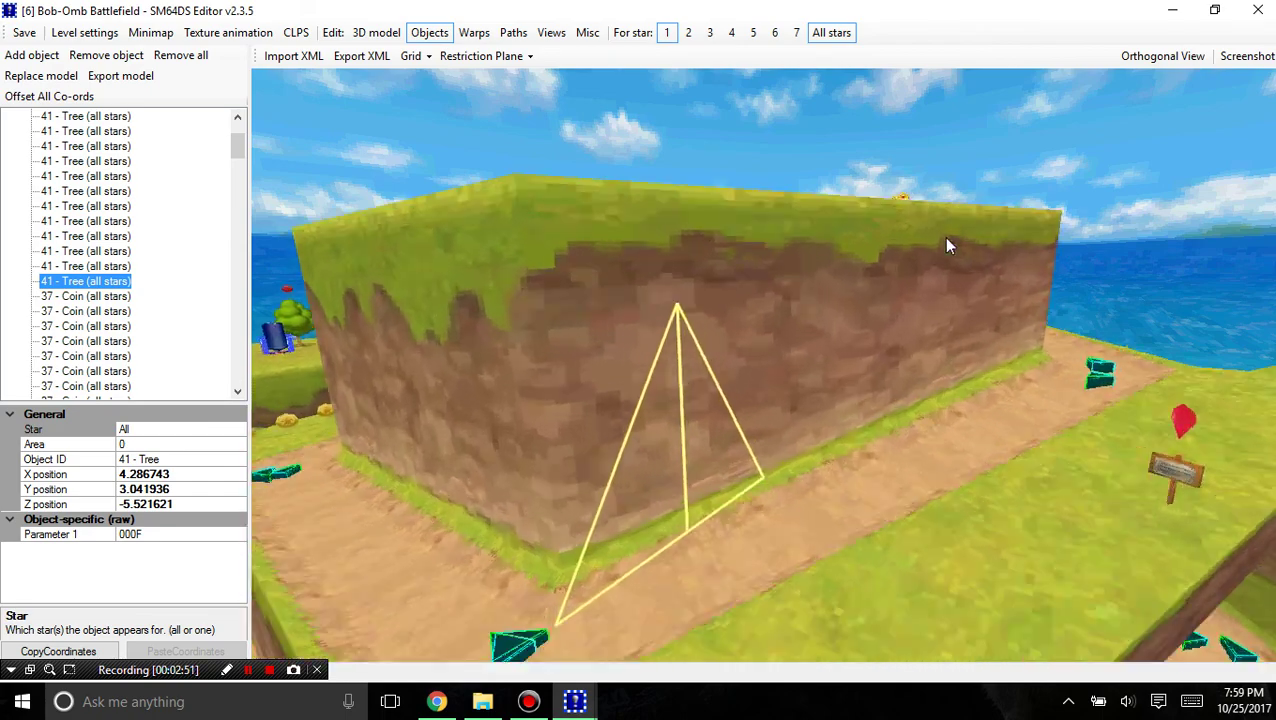
mouse_move(946, 240)
right_down()
mouse_move(814, 271)
mouse_move(662, 332)
mouse_move(400, 275)
right_up()
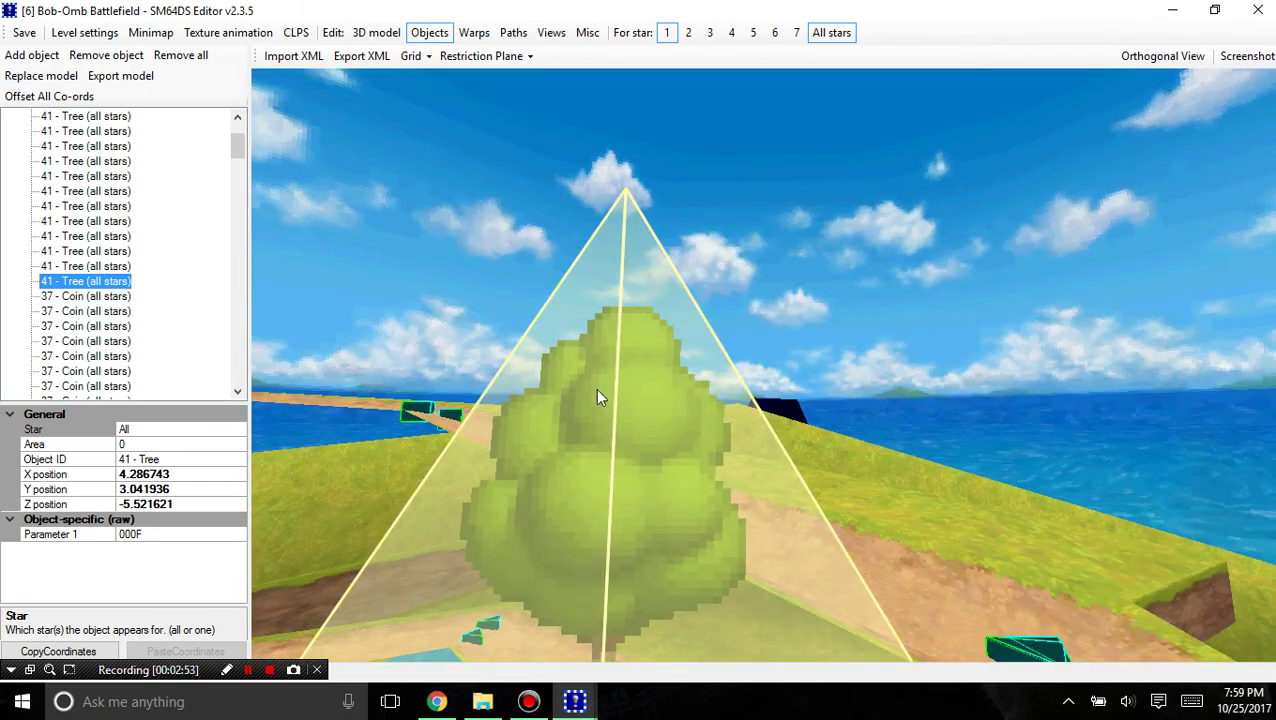
mouse_move(598, 392)
mouse_down()
mouse_move(892, 229)
mouse_move(810, 358)
mouse_up()
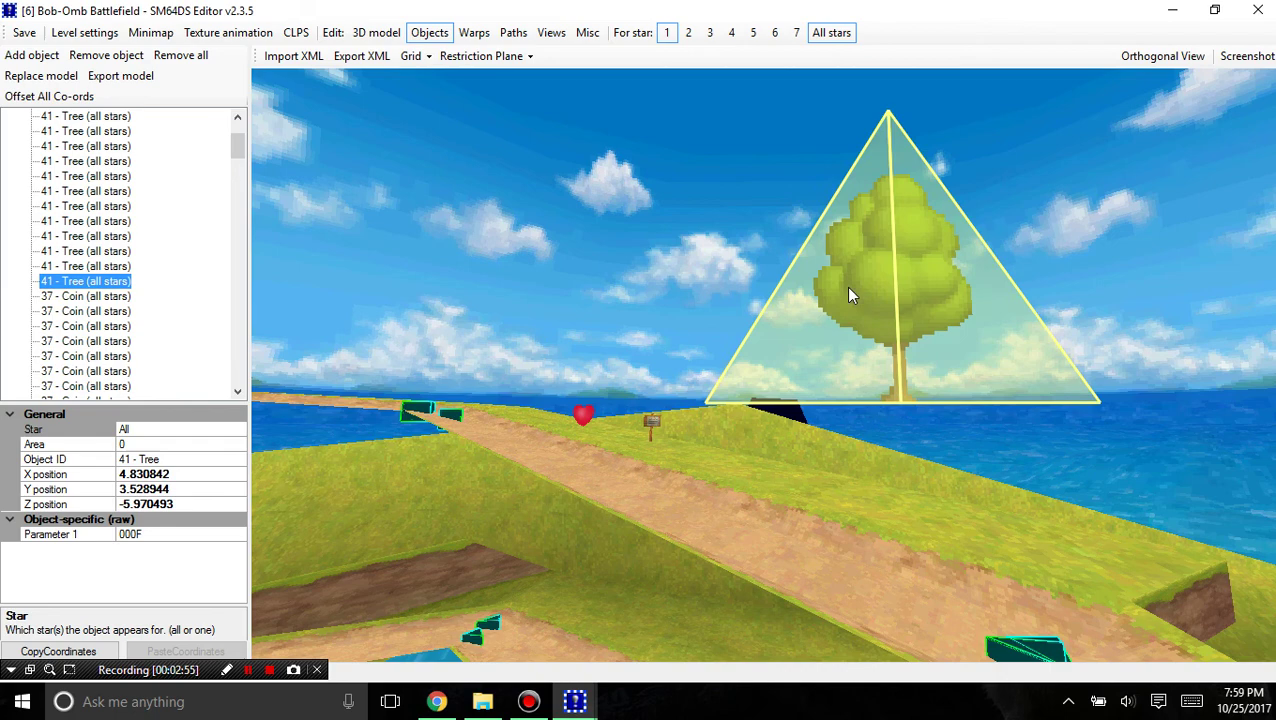
drag(827, 498, 465, 472)
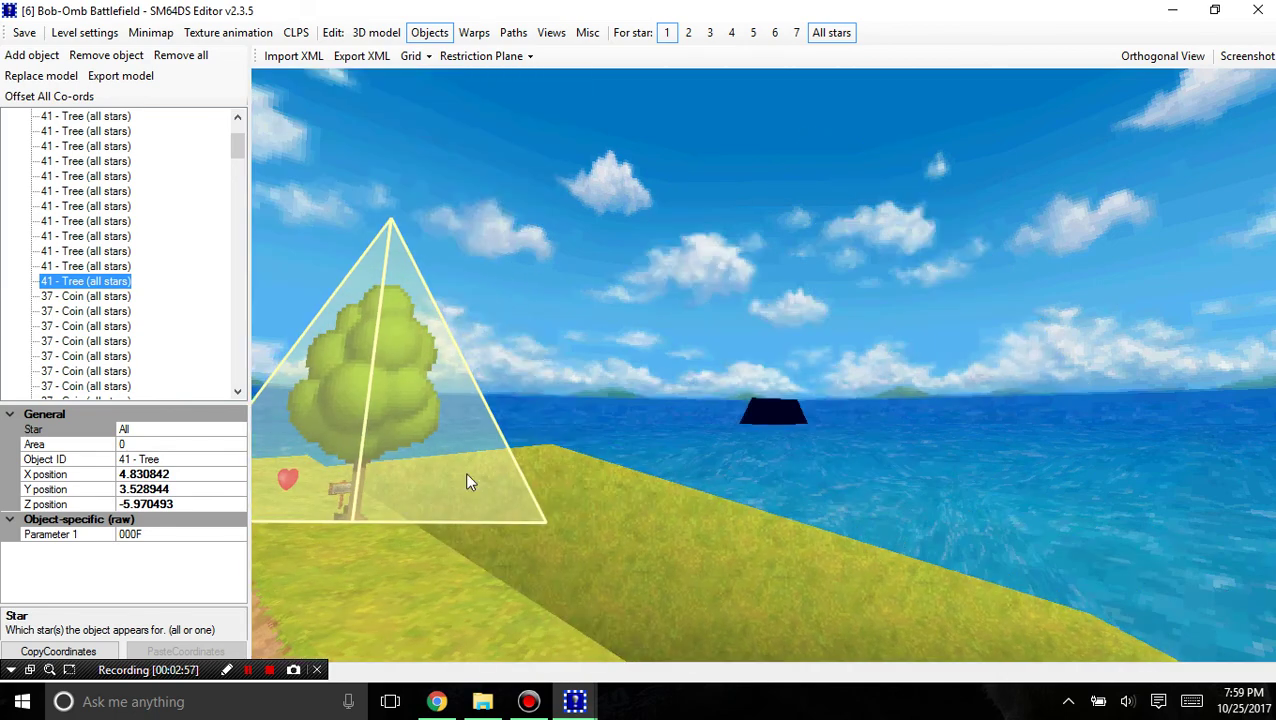
right_drag(686, 422, 1015, 452)
drag(1015, 452, 889, 377)
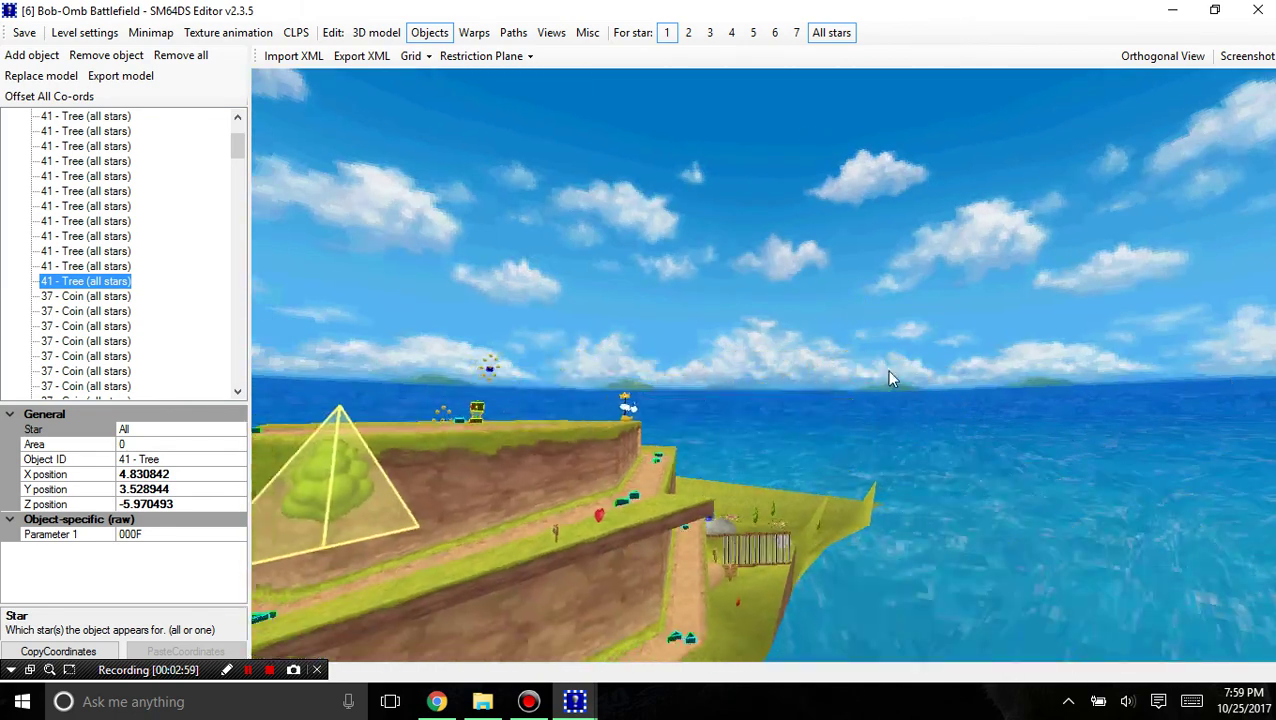
Inspect the Rolling Iron Ball below the summit and the King Bob-omb on top of it
right_drag(889, 377, 851, 424)
drag(851, 425, 1002, 444)
click(686, 380)
scroll(698, 391, up, 6)
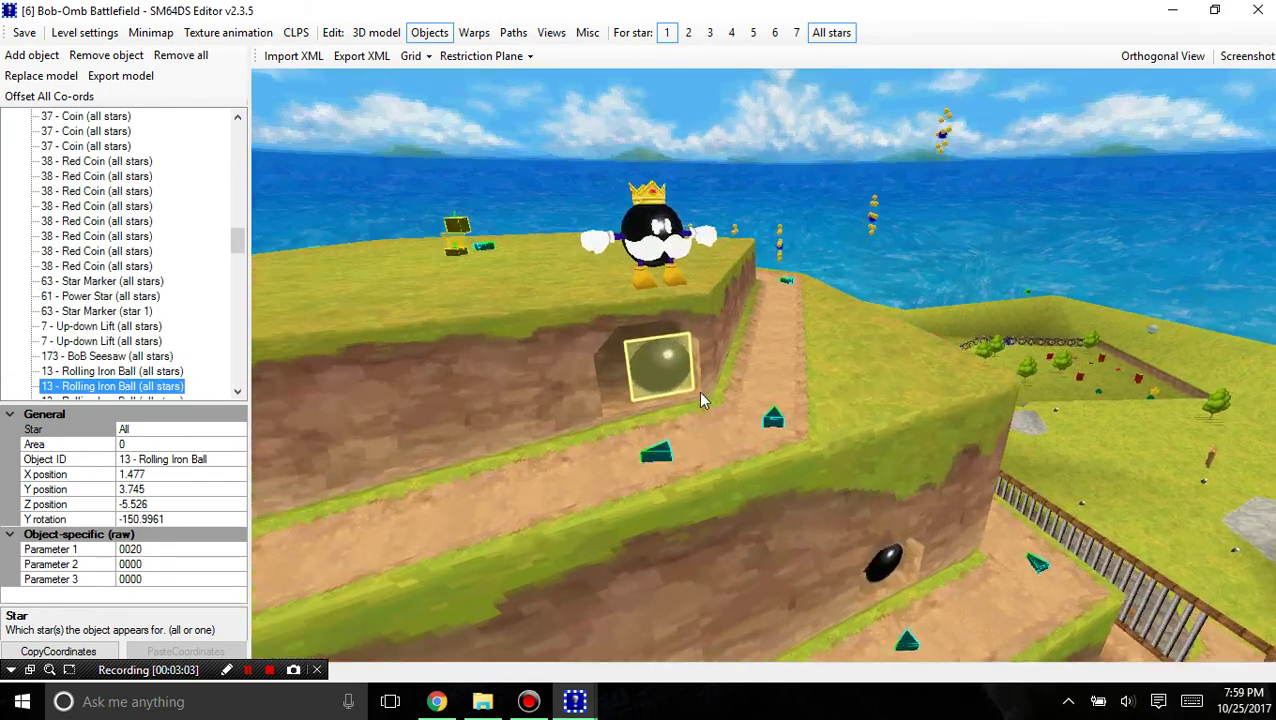
drag(682, 323, 643, 168)
click(643, 170)
drag(637, 350, 568, 386)
scroll(520, 326, up, 4)
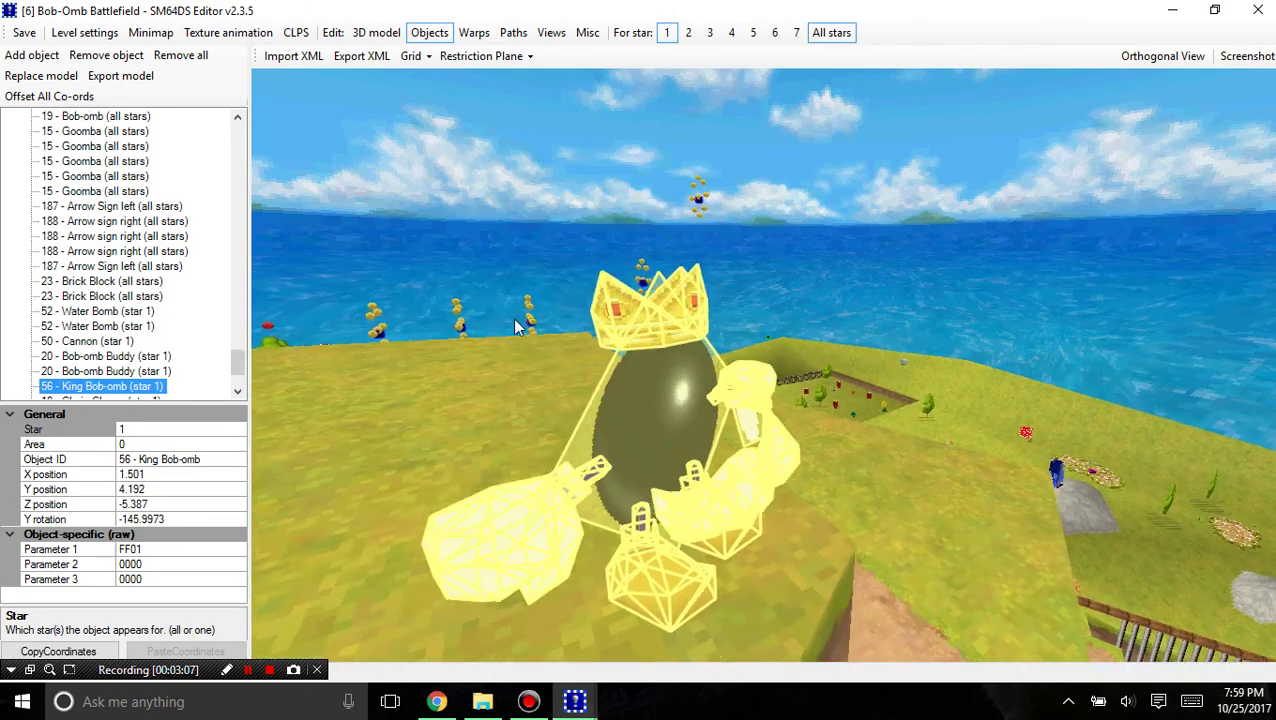
Inspect a coin in the floating coin ring, plus a Goomba and a Red Coin from the object list
drag(507, 322, 830, 250)
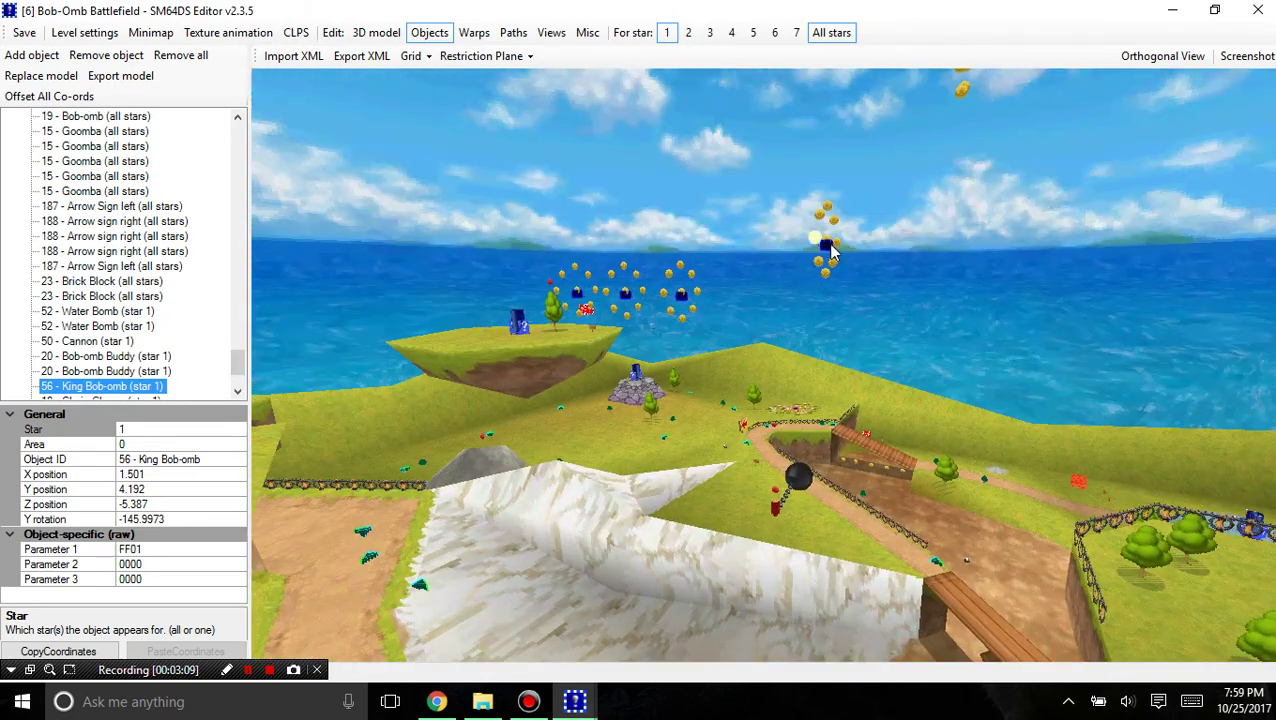
click(818, 244)
drag(944, 284, 716, 424)
scroll(822, 566, down, 3)
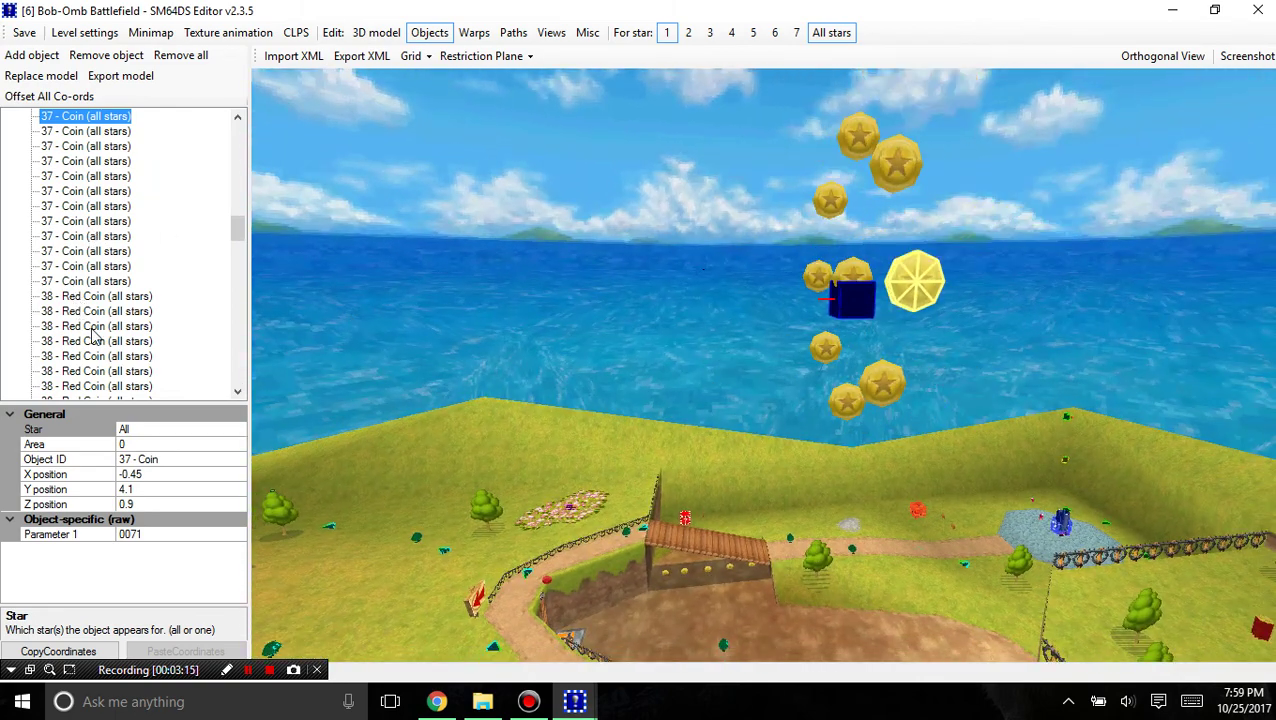
scroll(107, 298, down, 5)
click(107, 298)
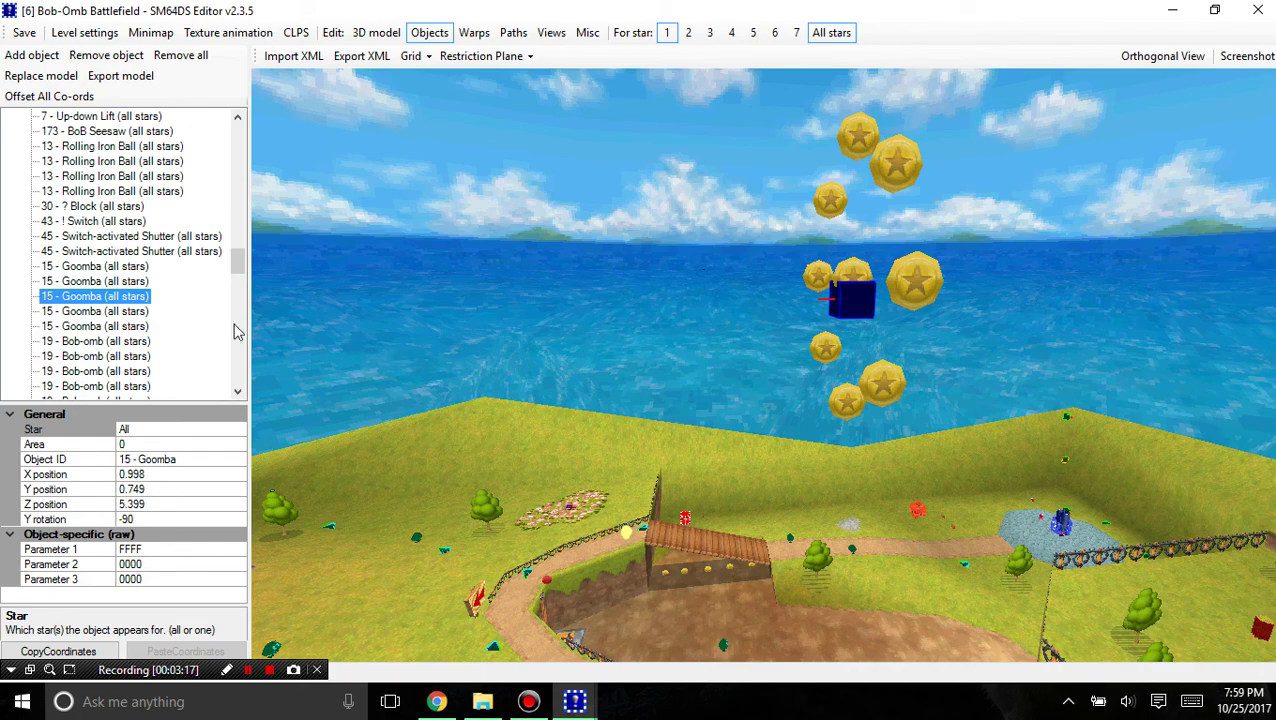
scroll(90, 200, up, 5)
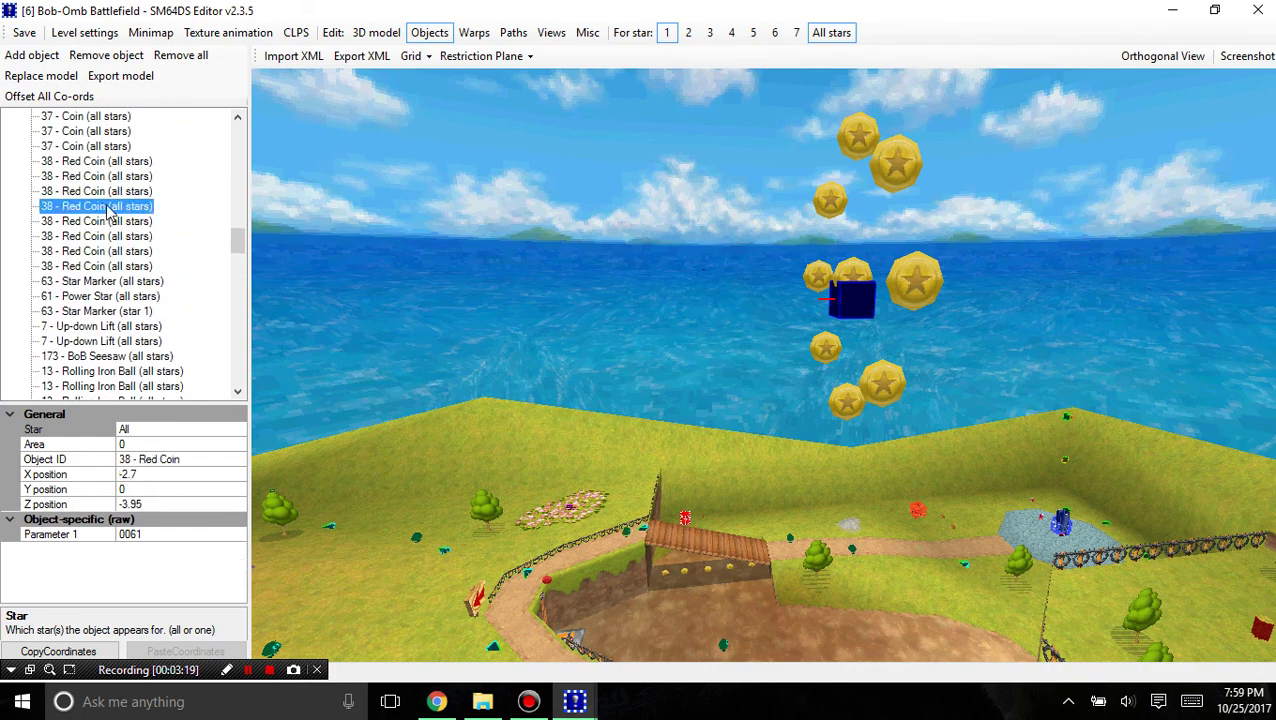
Select the BoB Seesaw bridge and move it down to about X -2.14, Y 0.50, Z 0.62
right_drag(430, 208, 336, 322)
drag(336, 322, 689, 533)
drag(812, 491, 620, 227)
right_drag(620, 227, 541, 276)
scroll(931, 294, up, 5)
scroll(600, 290, down, 10)
drag(797, 305, 770, 278)
click(855, 310)
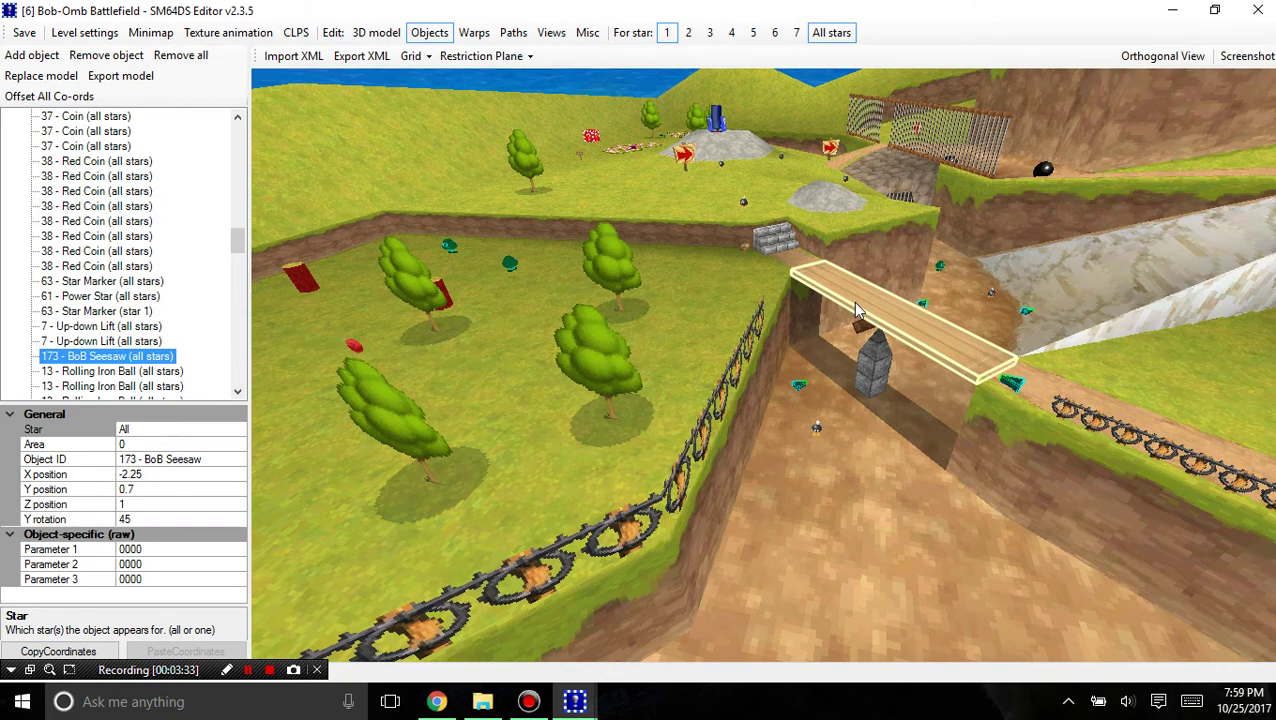
scroll(855, 310, down, 5)
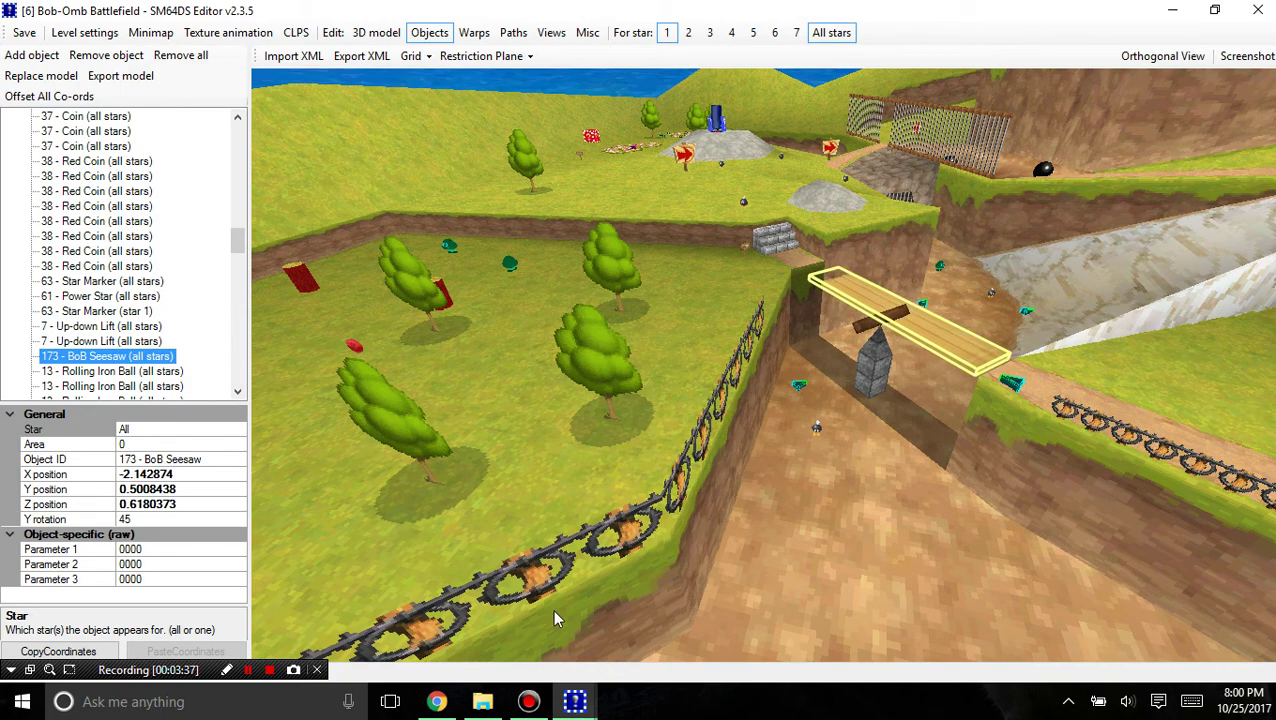
Raise the seesaw plank above its pivot to about X -1.98, Y 0.85, Z 0.89 and deselect it
click(440, 702)
click(440, 702)
scroll(910, 327, down, 4)
drag(912, 326, 959, 305)
click(866, 326)
scroll(882, 310, up, 4)
right_drag(892, 272, 688, 404)
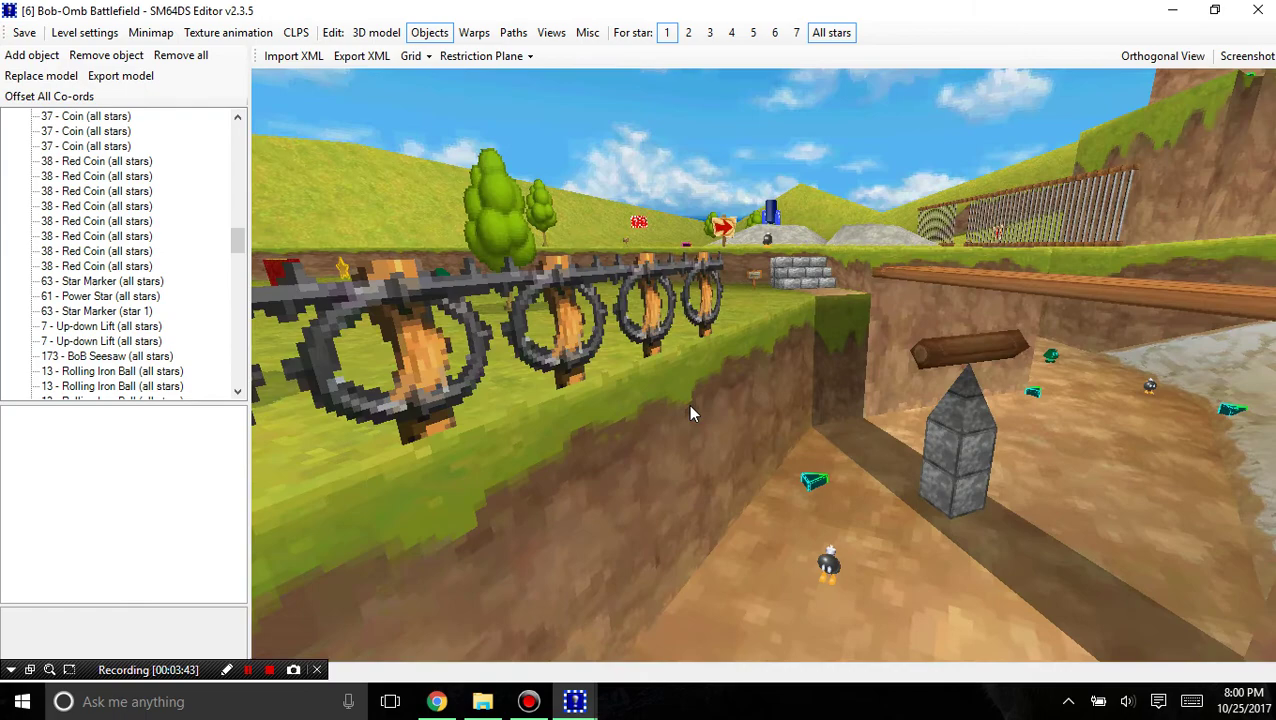
Reselect the BoB Seesaw and lower it to about X -1.97, Y 0.47, Z 0.77
drag(688, 404, 819, 473)
right_drag(819, 473, 510, 364)
scroll(510, 364, down, 3)
click(637, 288)
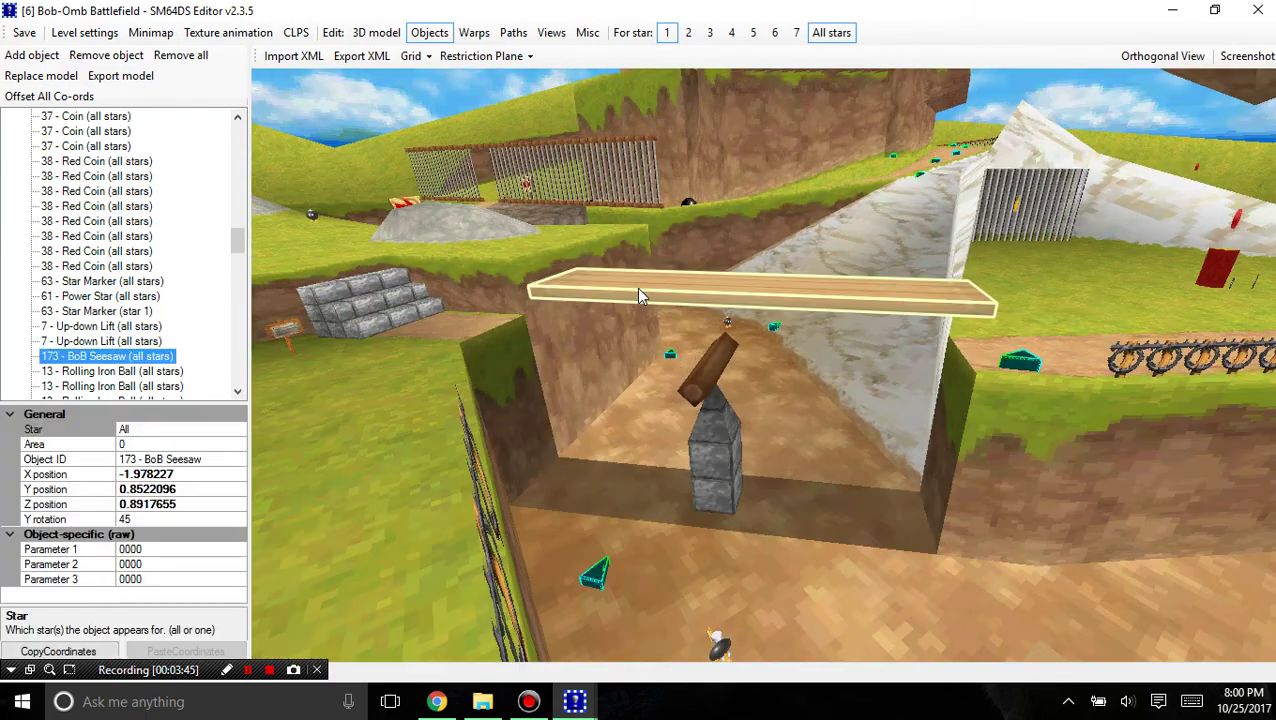
drag(637, 288, 643, 374)
scroll(641, 373, up, 3)
scroll(641, 370, down, 5)
scroll(638, 362, up, 5)
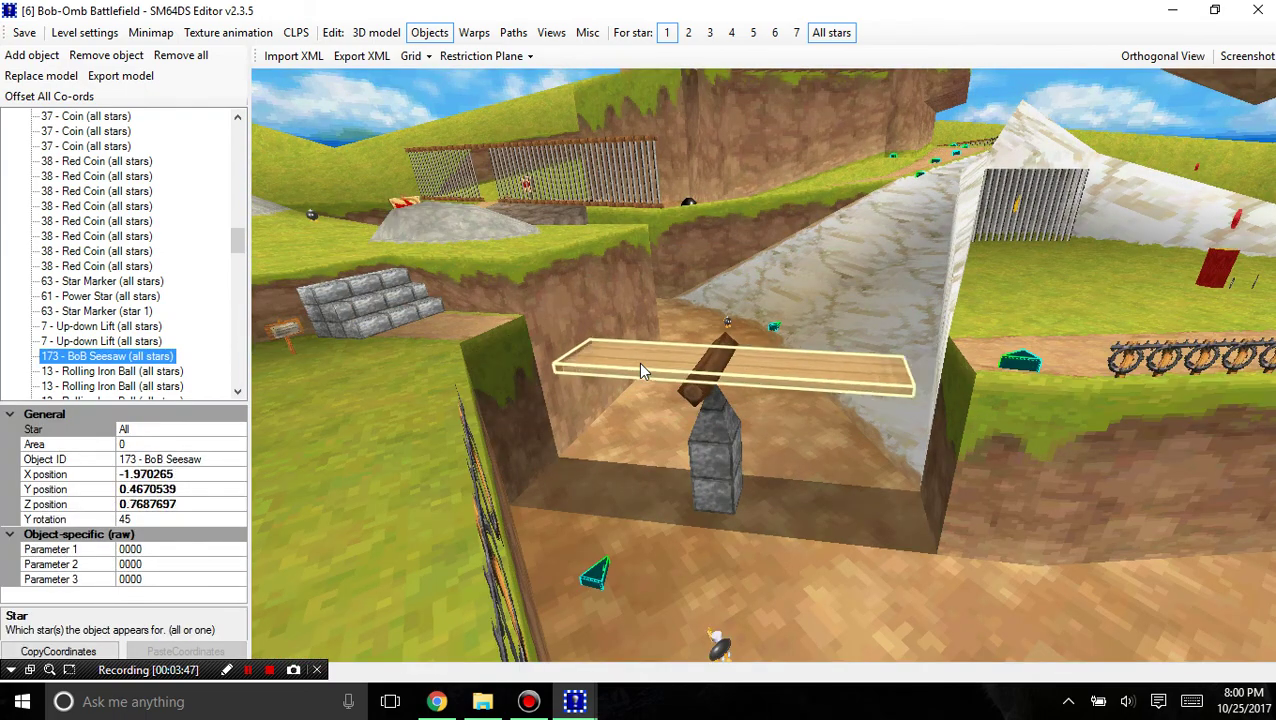
Reposition the seesaw plank so that it spans the gap above its stone pivot
click(668, 446)
scroll(640, 430, up, 2)
scroll(610, 416, down, 4)
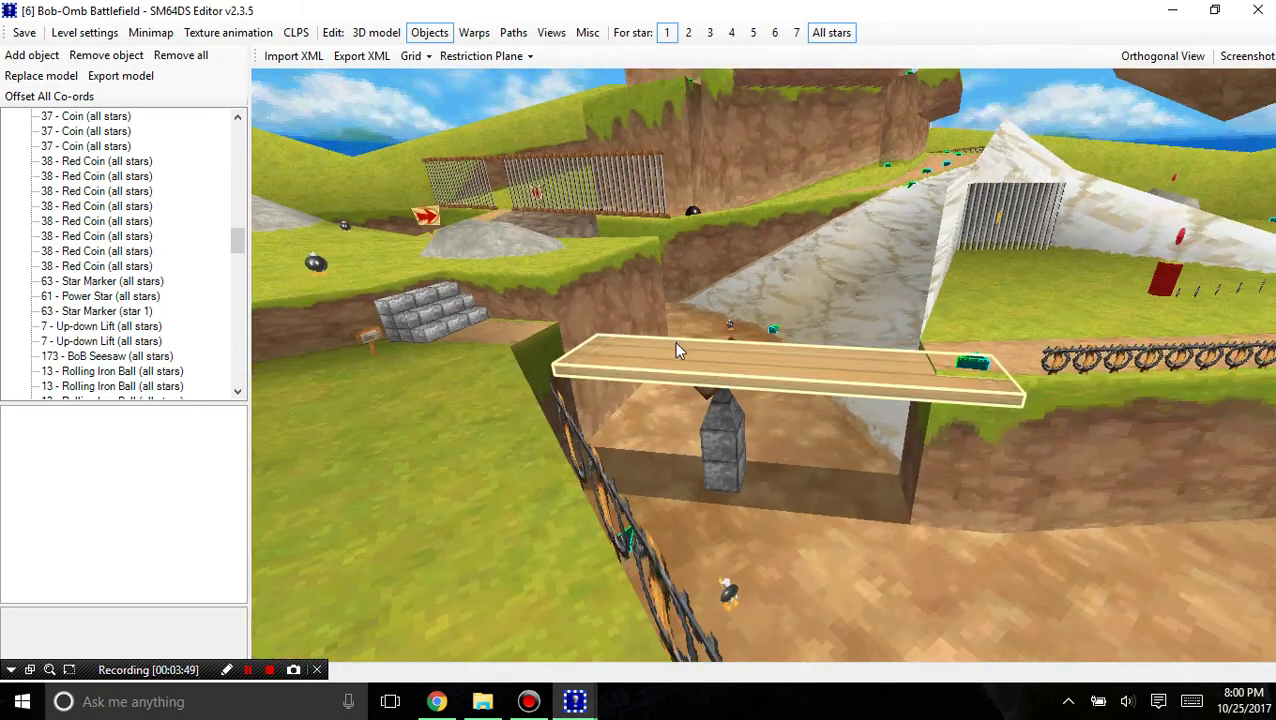
click(670, 350)
drag(668, 352, 631, 334)
Examine the level from the mountain and gate over to the fenced meadow with its posts and stars
right_drag(688, 257, 698, 257)
drag(698, 264, 376, 444)
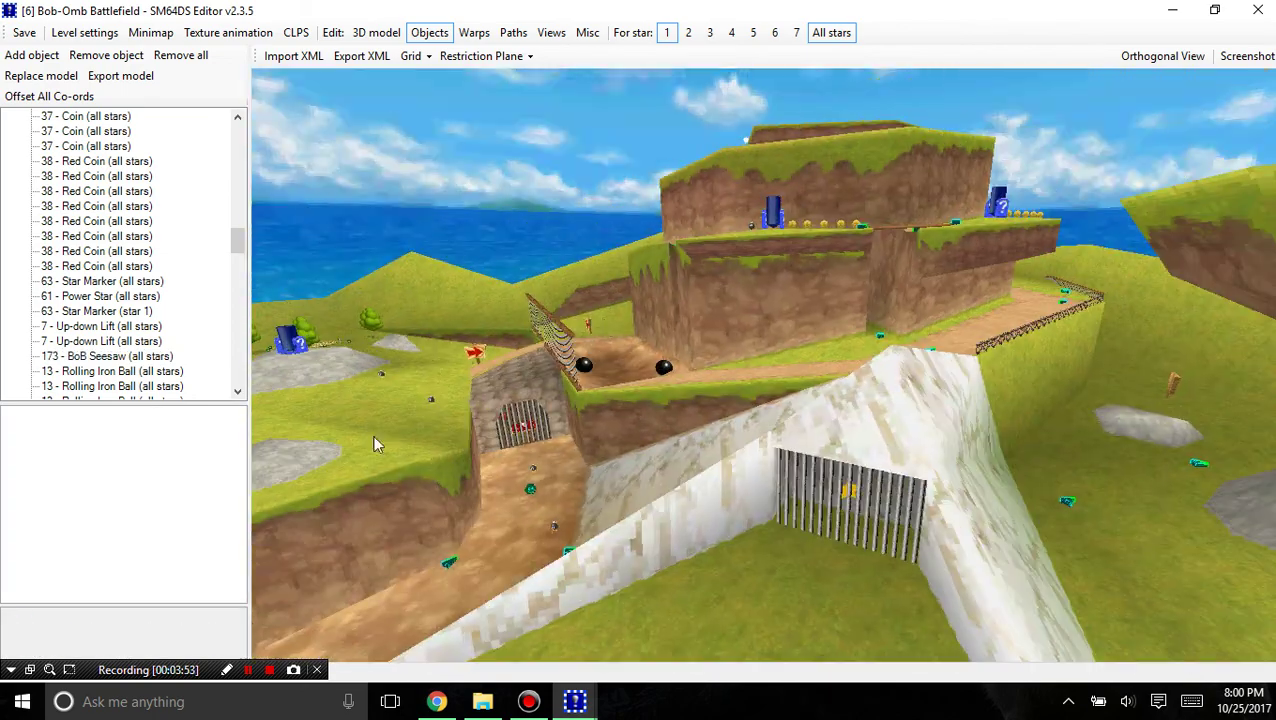
drag(800, 247, 813, 212)
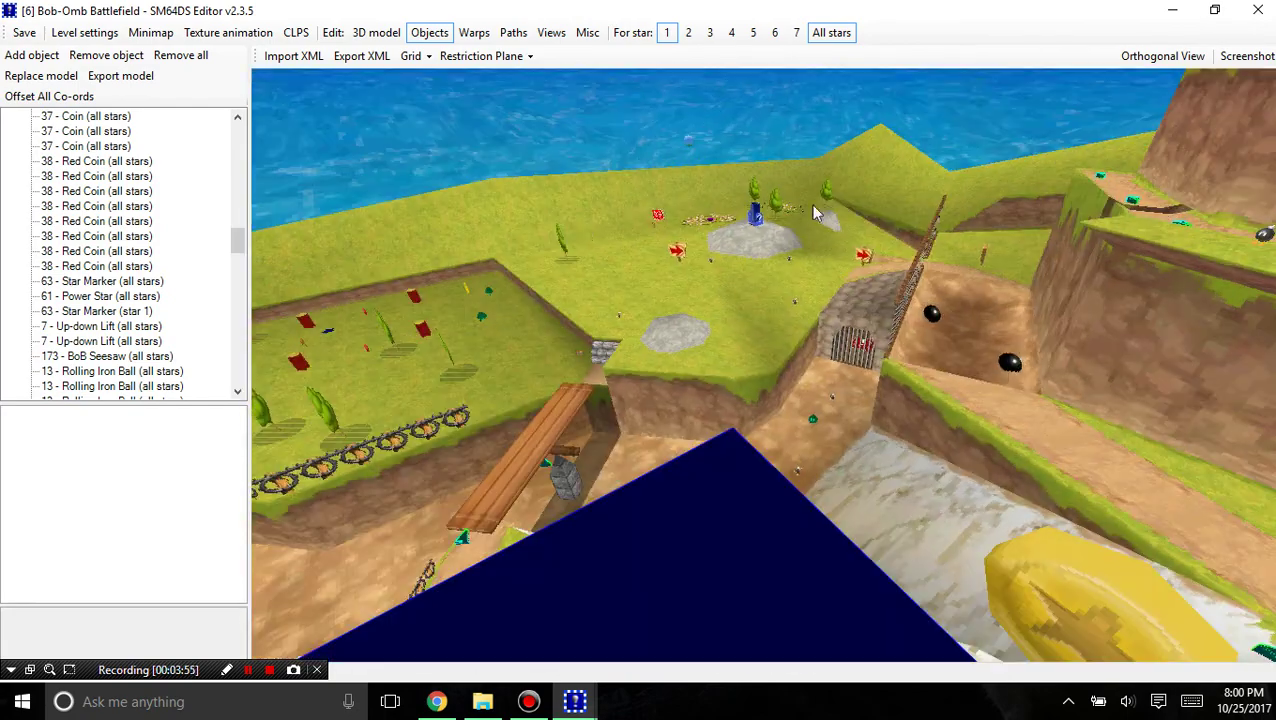
drag(570, 235, 1255, 245)
scroll(818, 268, up, 6)
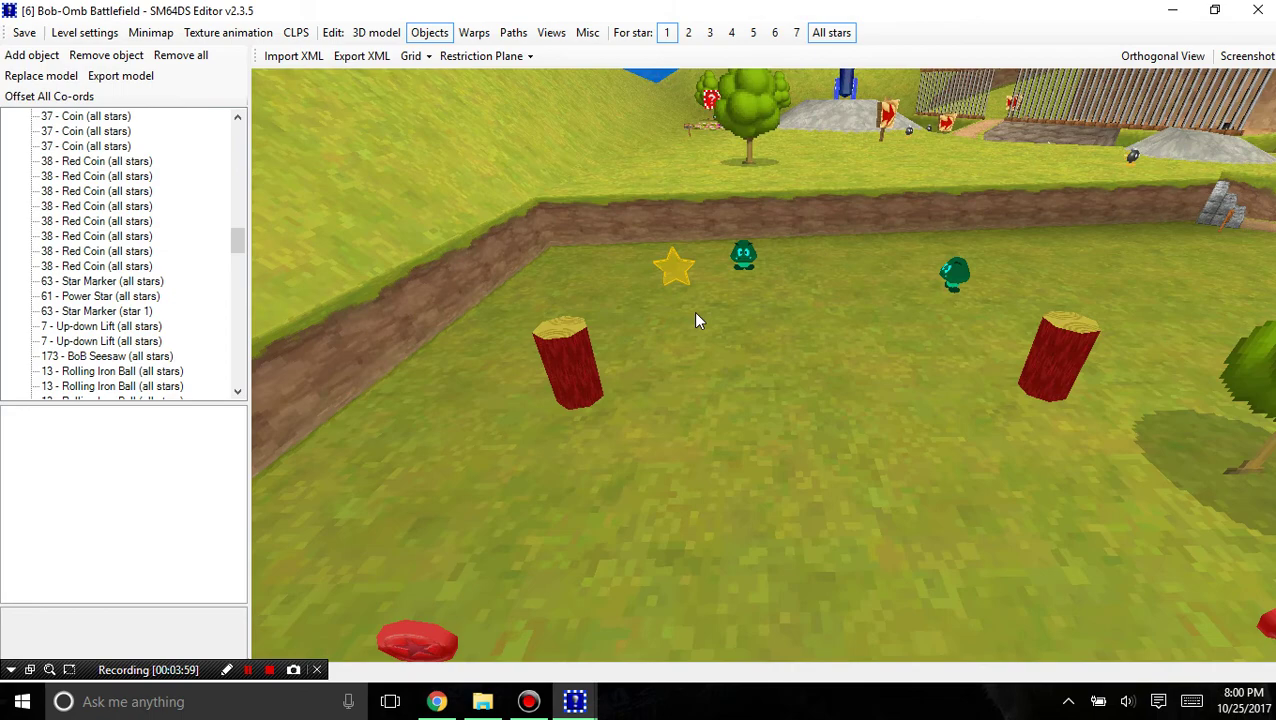
drag(694, 312, 754, 417)
scroll(620, 293, up, 3)
drag(620, 299, 822, 195)
mouse_move(1058, 232)
mouse_down()
mouse_move(661, 527)
mouse_move(610, 590)
mouse_up()
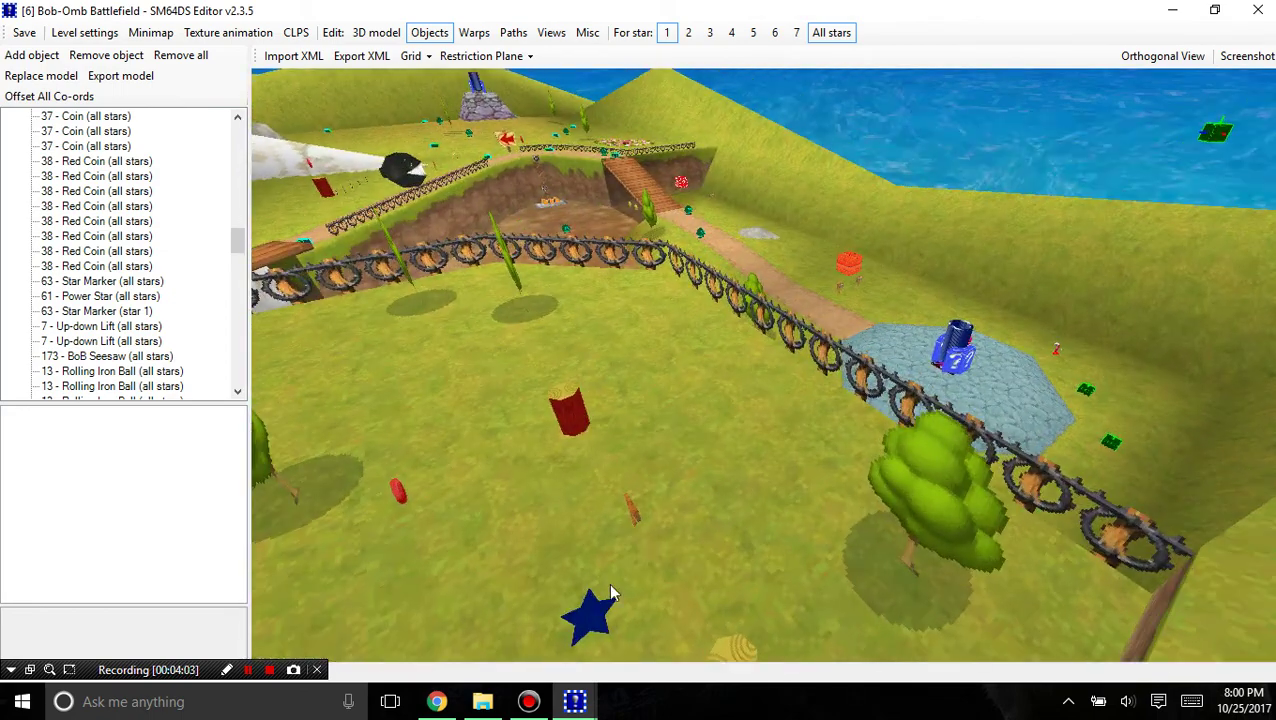
Inspect the blue Star Marker and the yellow Star Marker in the fenced meadow
click(595, 615)
mouse_move(526, 503)
mouse_down()
mouse_move(620, 488)
mouse_move(743, 427)
mouse_move(652, 428)
mouse_move(493, 501)
mouse_move(595, 405)
mouse_move(819, 339)
mouse_up()
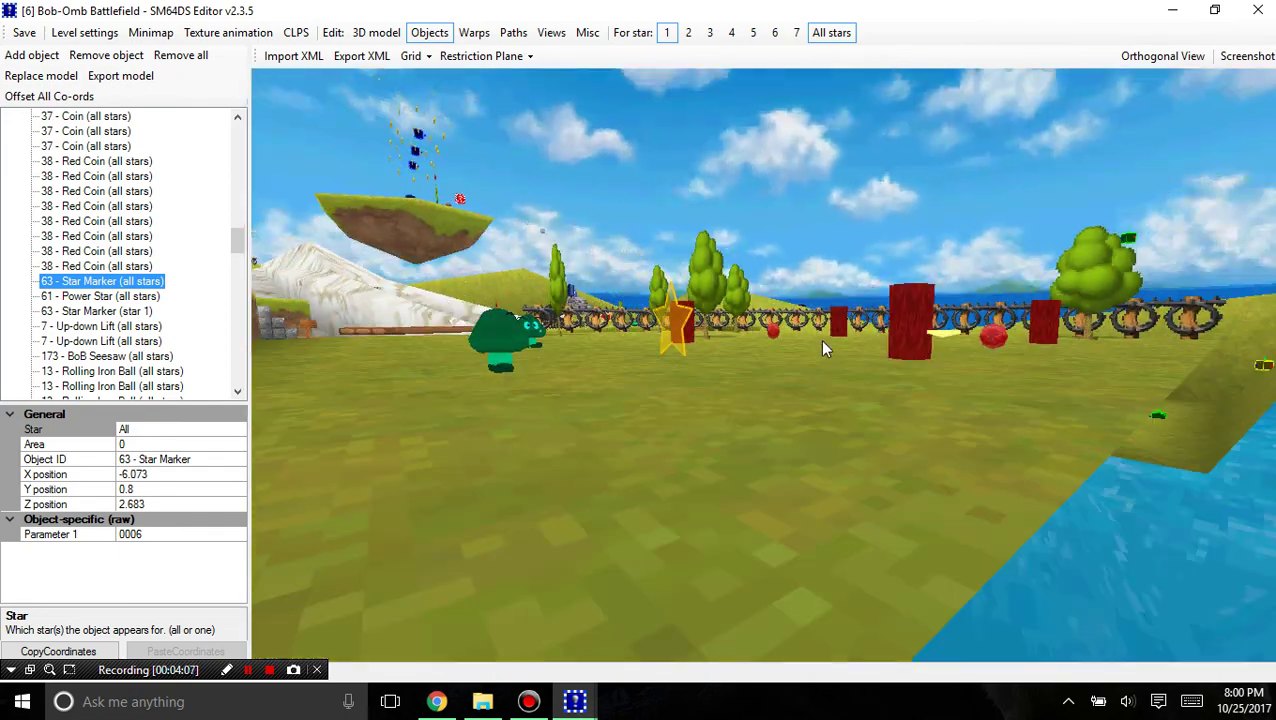
click(676, 337)
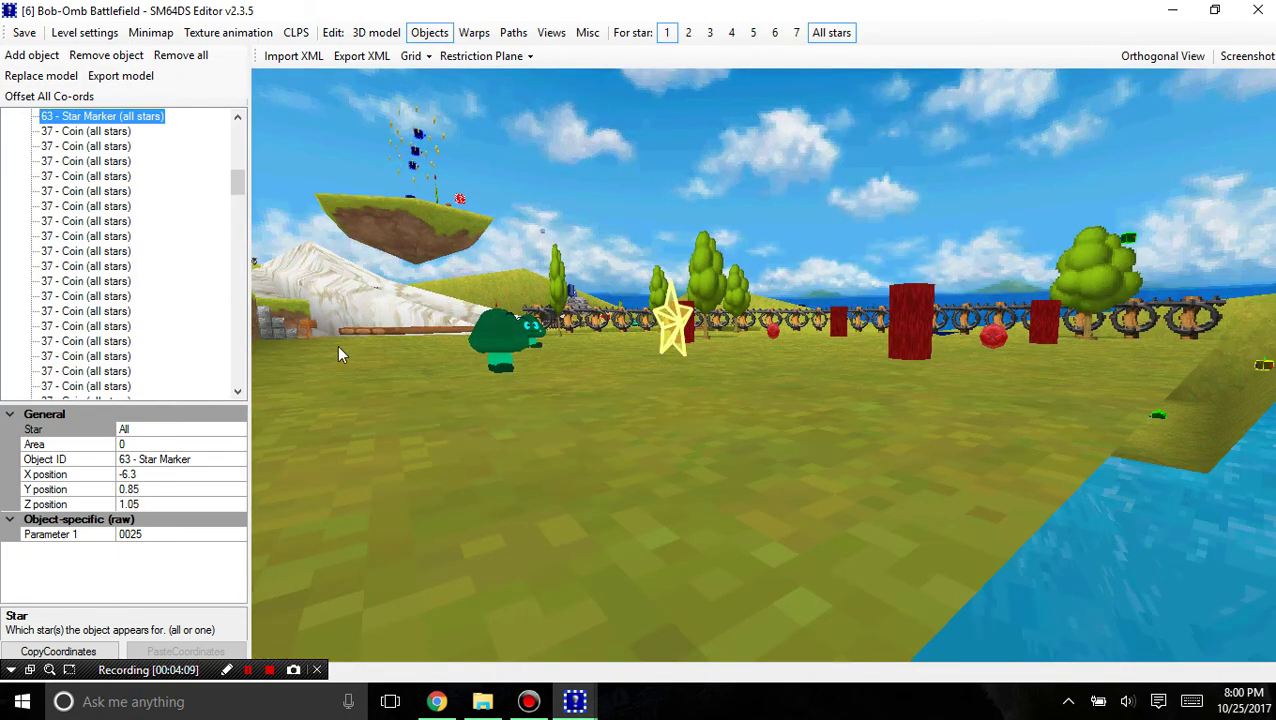
scroll(530, 345, up, 3)
mouse_move(895, 330)
mouse_down()
mouse_move(692, 319)
mouse_move(880, 310)
mouse_up()
mouse_move(1070, 421)
mouse_down()
mouse_move(991, 470)
mouse_move(424, 604)
mouse_move(832, 430)
mouse_move(758, 482)
mouse_up()
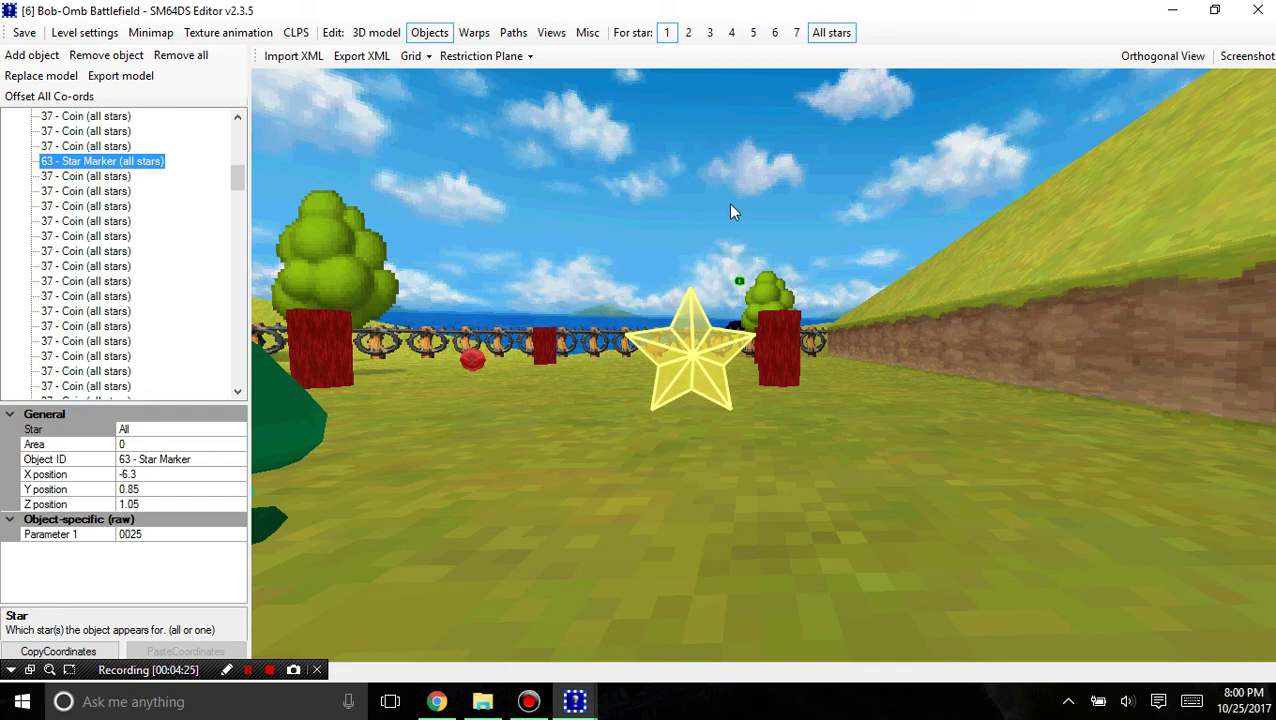
Examine the meadow around the star markers and inspect the Water Bomb near the cannon on the rocky patch
scroll(731, 207, down, 5)
right_drag(731, 207, 1142, 280)
drag(1142, 280, 863, 265)
right_drag(863, 265, 1150, 270)
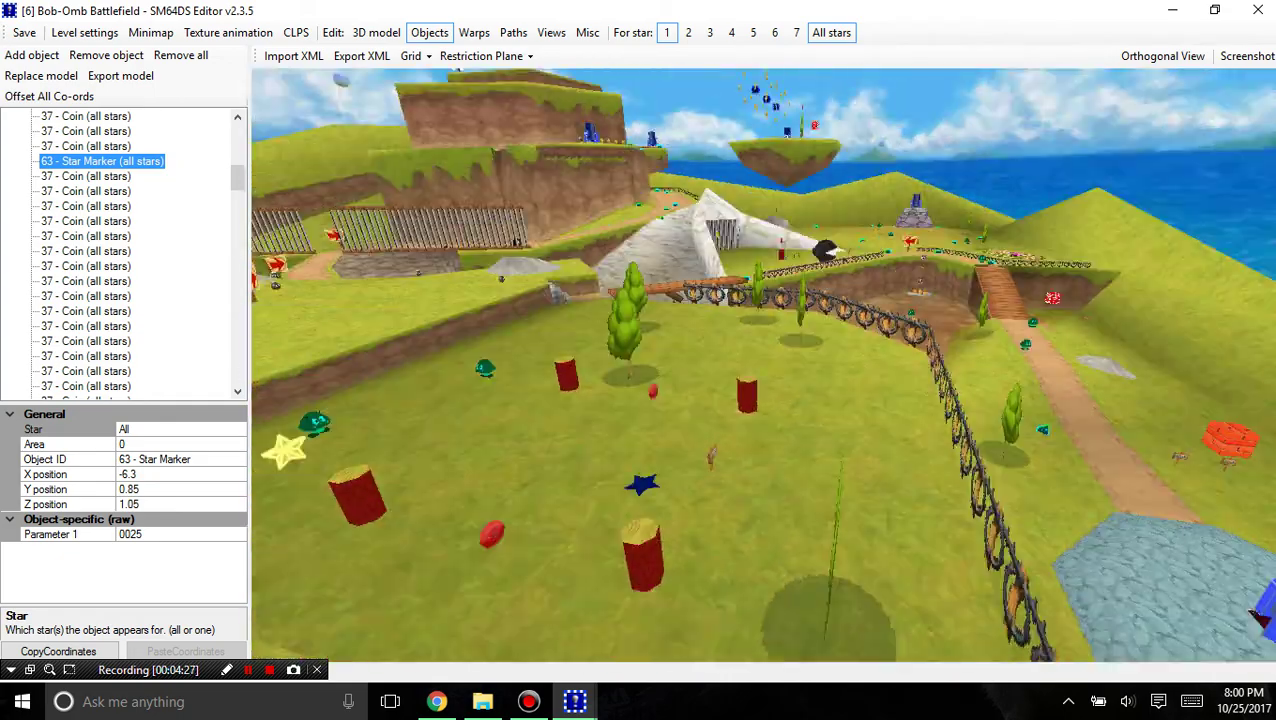
drag(1150, 270, 954, 188)
scroll(954, 188, up, 5)
right_drag(645, 256, 545, 298)
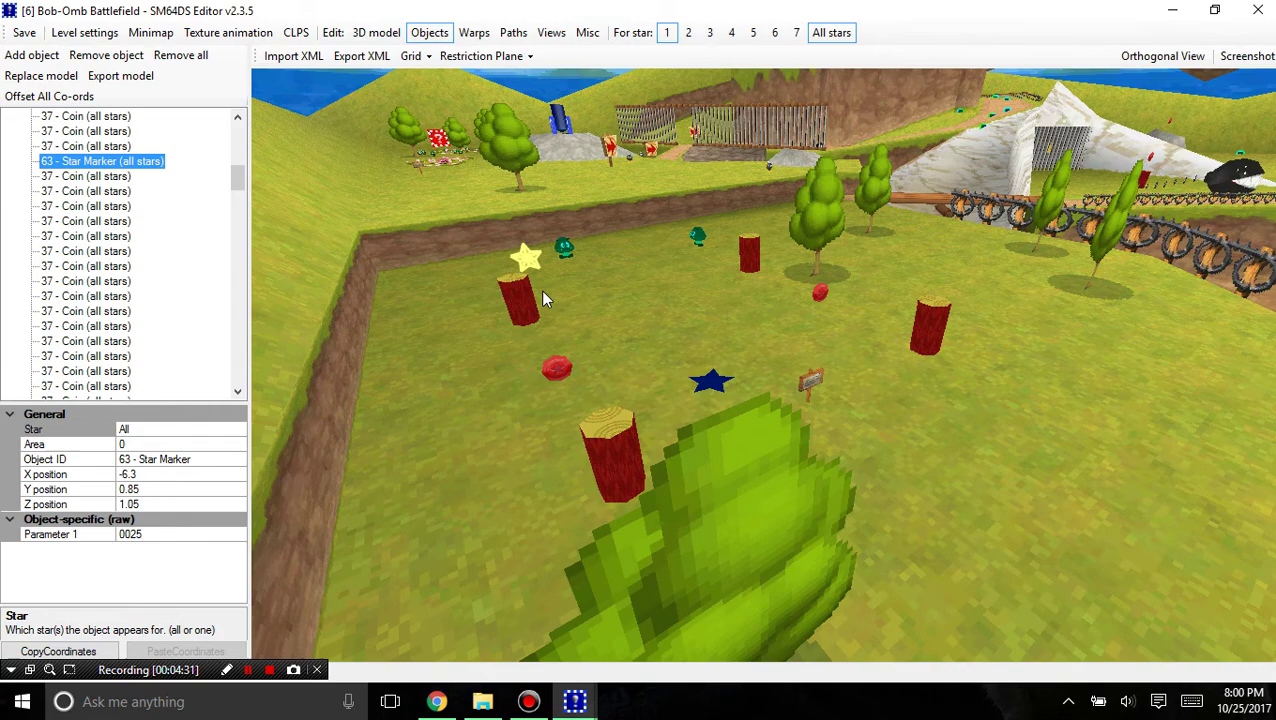
right_drag(638, 244, 630, 477)
click(576, 464)
right_drag(690, 395, 530, 231)
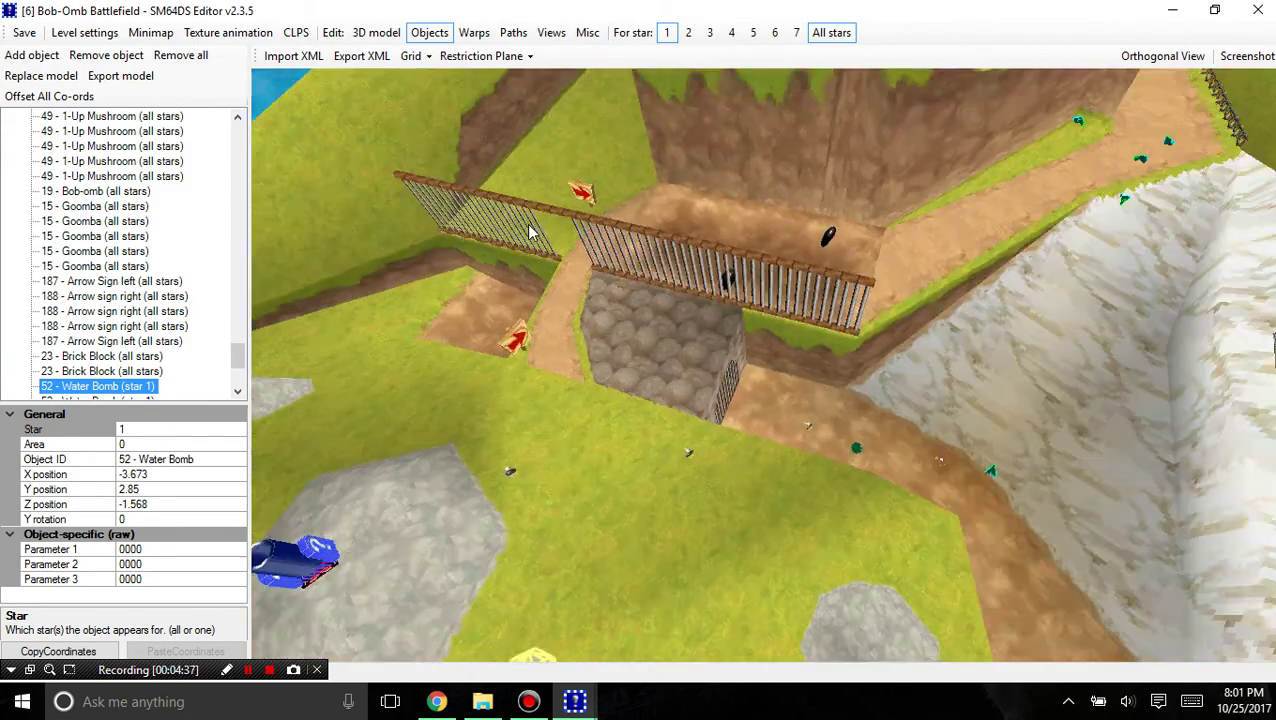
scroll(578, 282, down, 5)
Switch to editing paths and display the route of Path 0000 on the mountain
click(517, 36)
drag(822, 445, 672, 570)
scroll(672, 570, down, 2)
scroll(70, 148, down, 7)
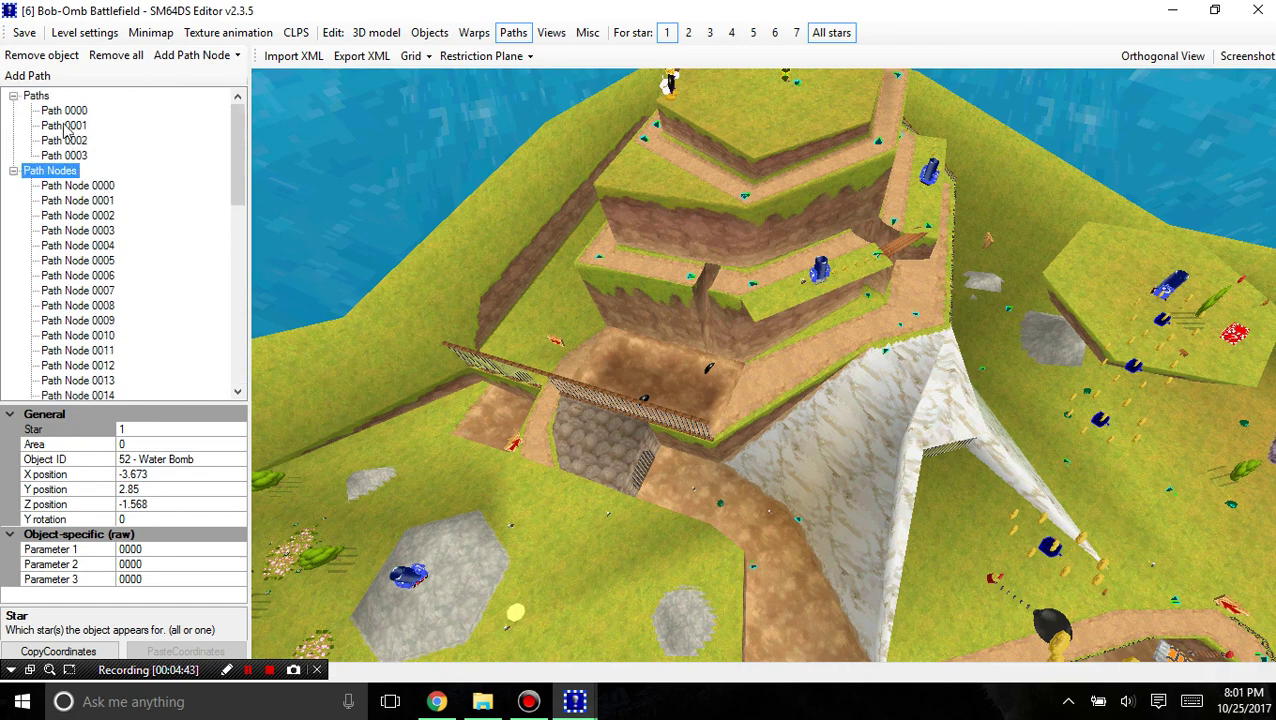
click(65, 111)
drag(430, 130, 495, 442)
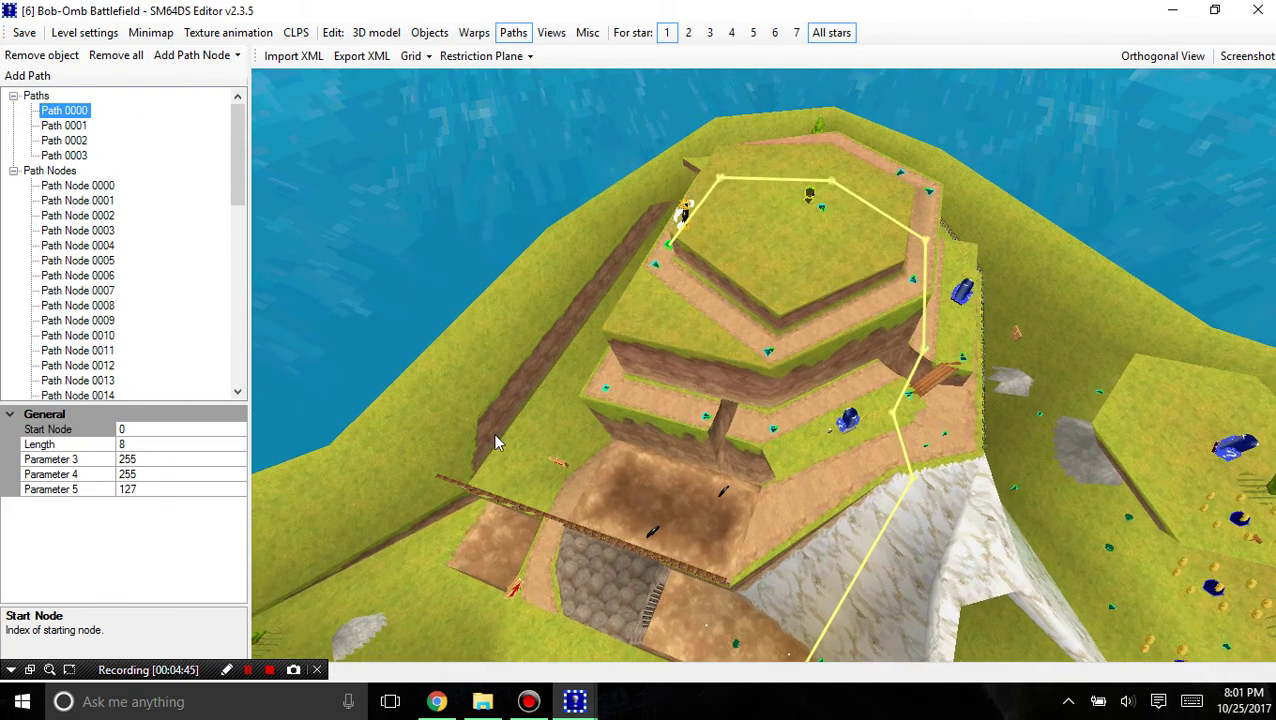
Examine the path from other angles and display the route of Path 0002
right_drag(600, 330, 768, 458)
right_drag(669, 344, 811, 445)
drag(811, 445, 305, 413)
right_drag(305, 420, 255, 180)
right_drag(437, 257, 170, 120)
click(66, 141)
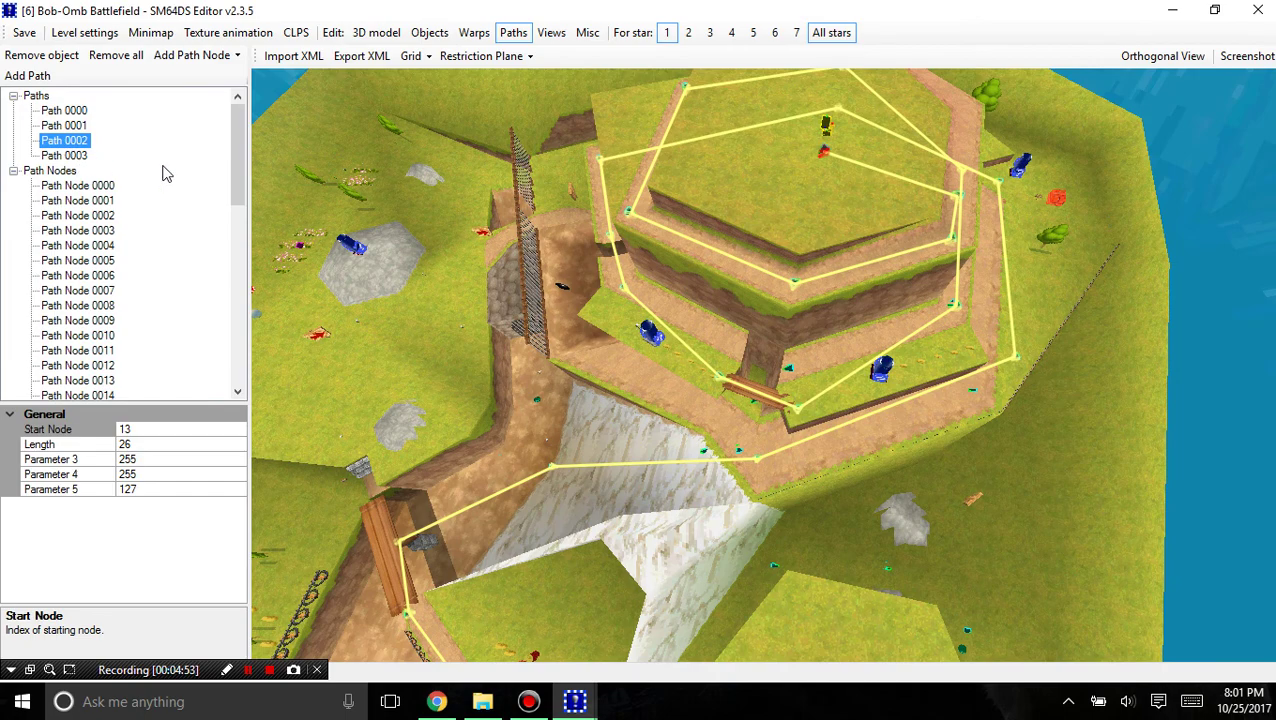
Display the route of Path 0003 in the meadow and examine its end near the grey rock up close
drag(335, 320, 938, 313)
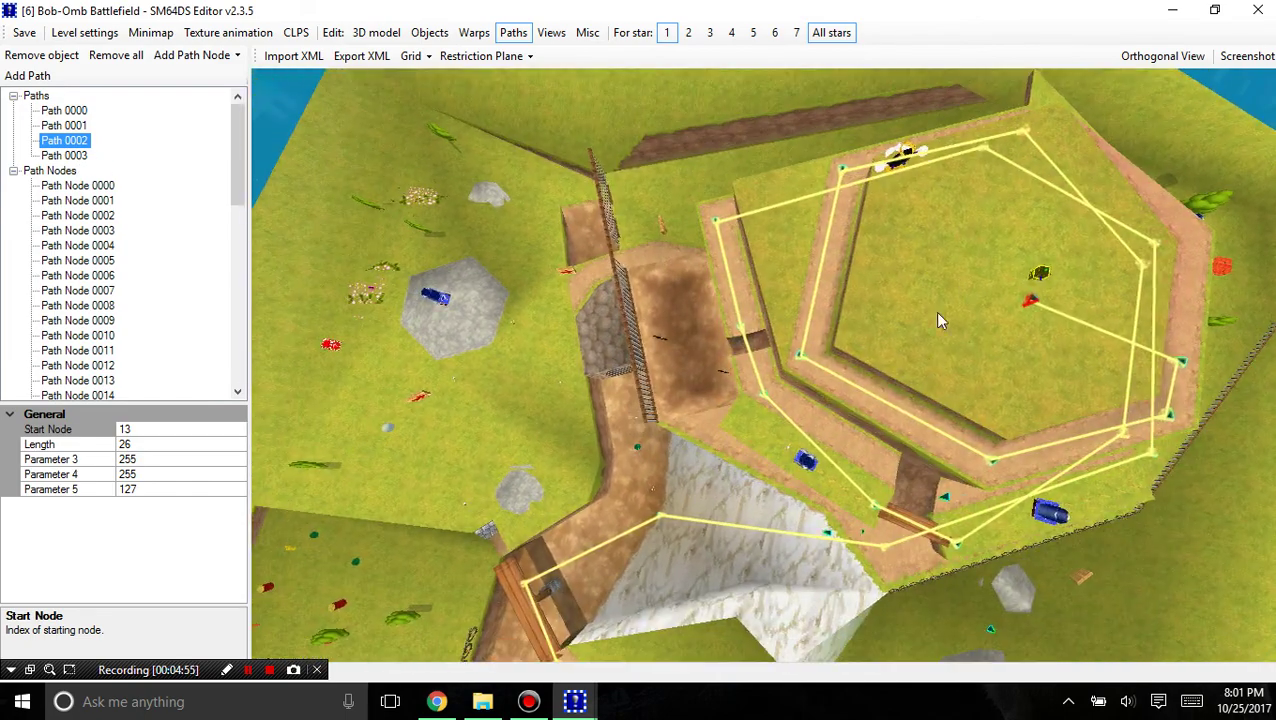
right_drag(938, 320, 150, 343)
click(64, 155)
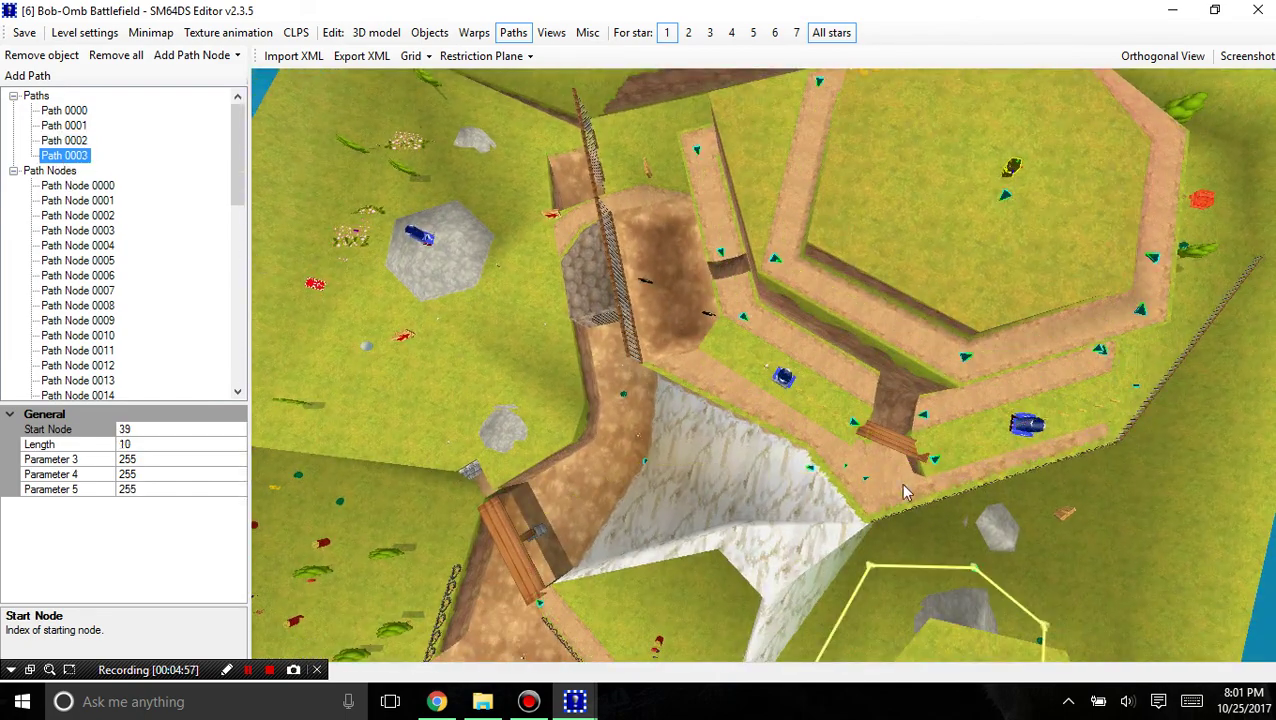
right_drag(903, 492, 517, 20)
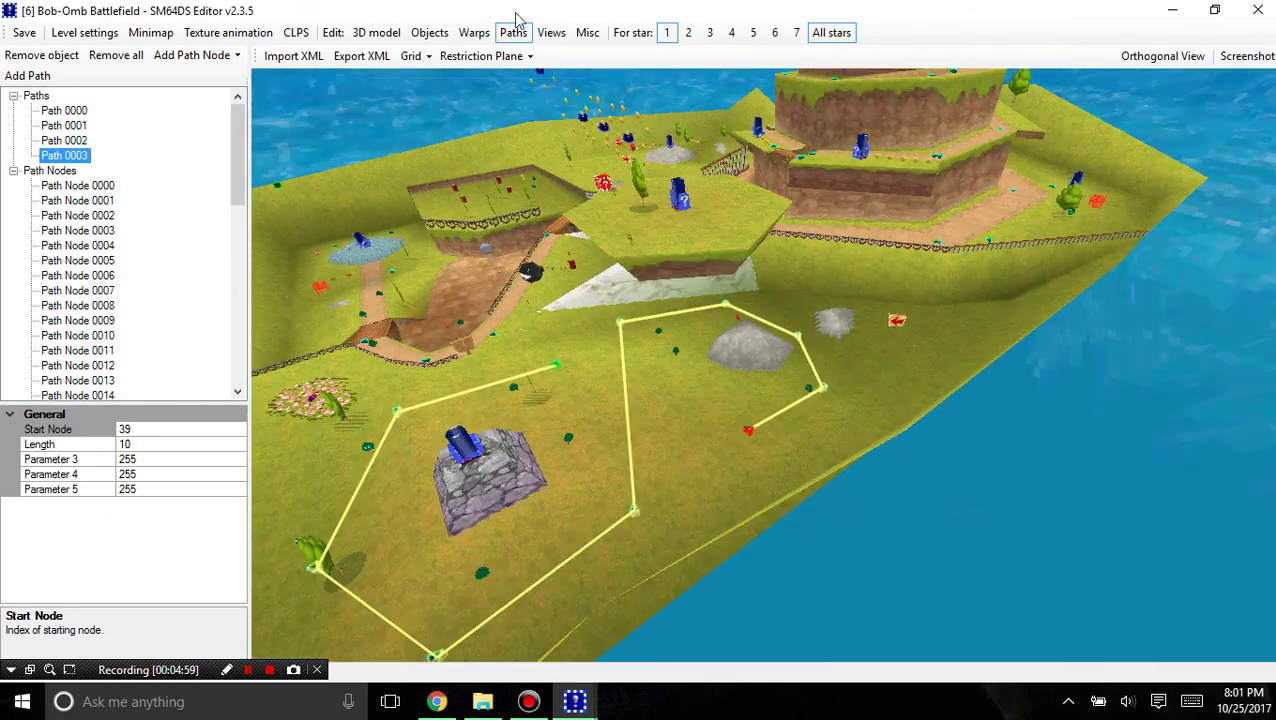
scroll(517, 271, up, 8)
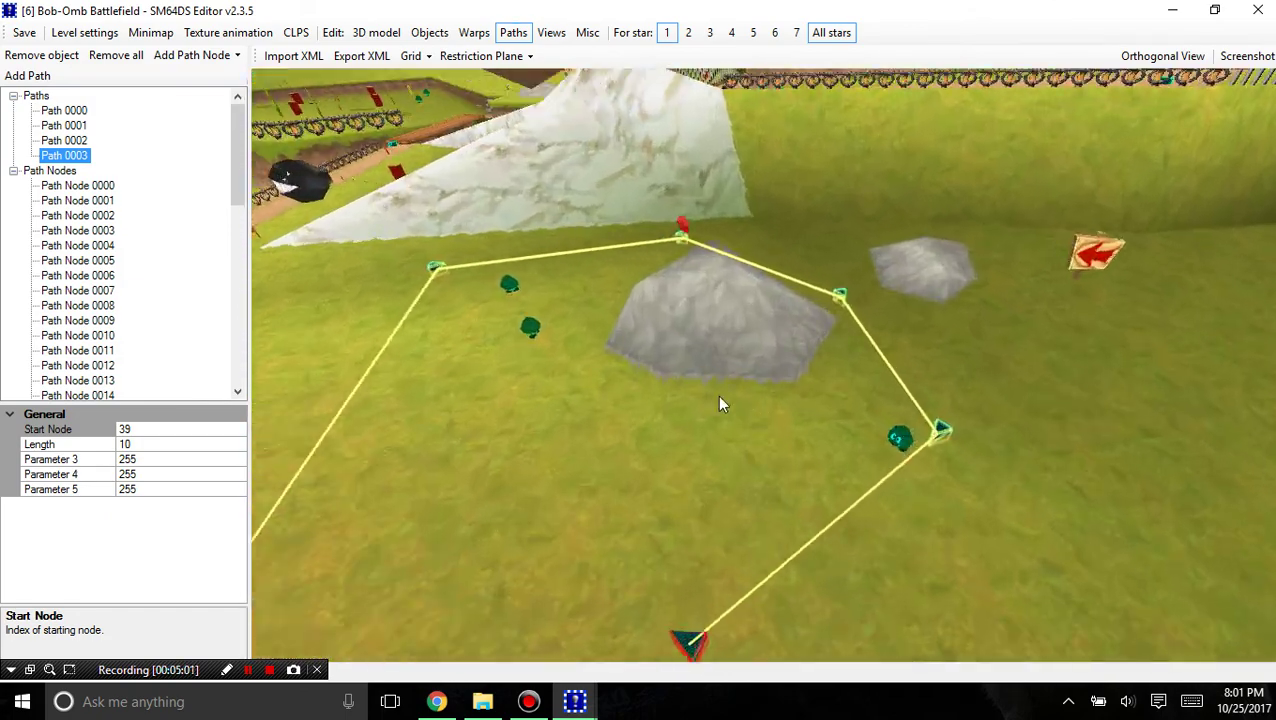
right_drag(719, 396, 731, 456)
drag(731, 456, 806, 240)
scroll(560, 307, up, 3)
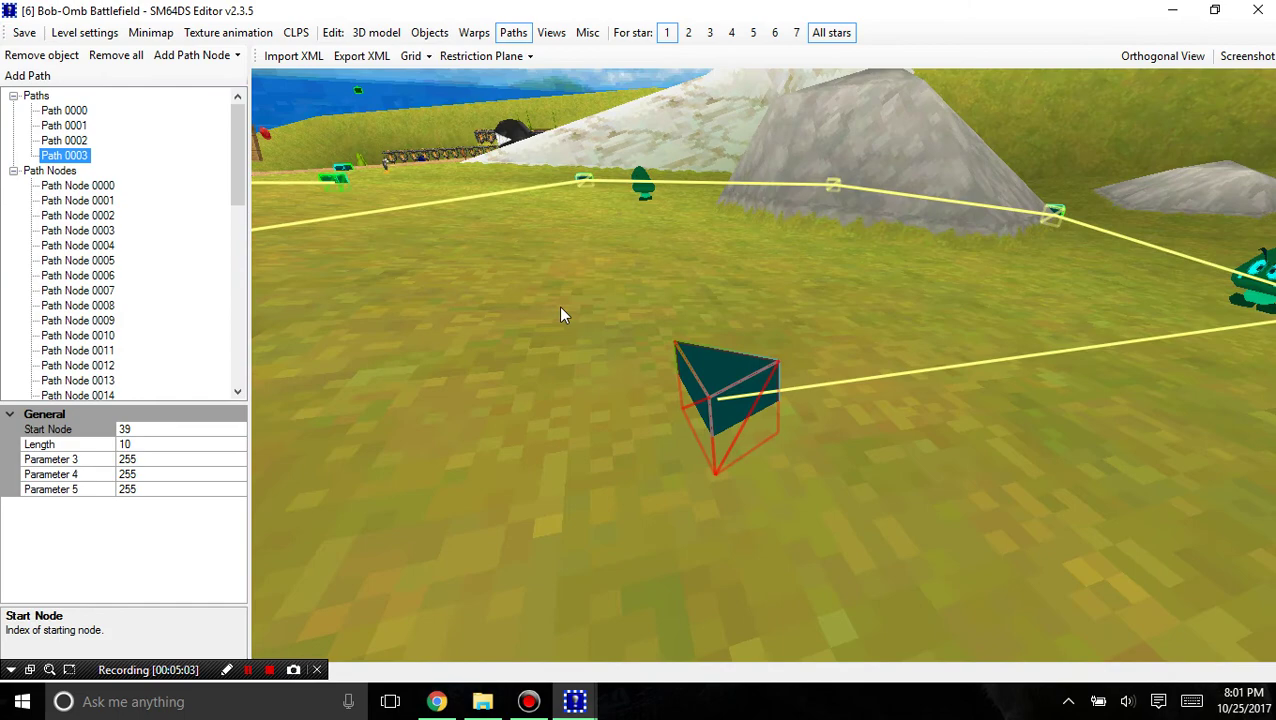
Inspect the position of the end node of Path 0003 and of its starting node, Path Node 0039
right_drag(561, 314, 581, 359)
click(617, 330)
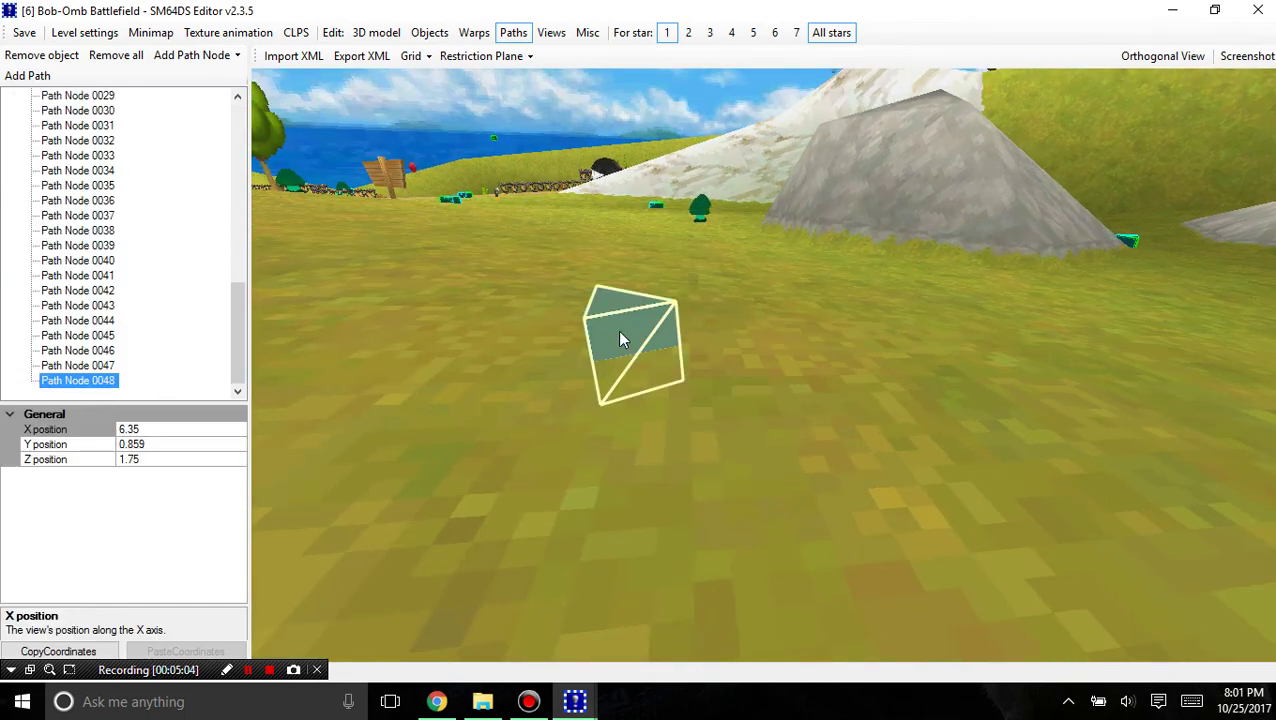
click(463, 248)
scroll(463, 248, down, 3)
click(86, 248)
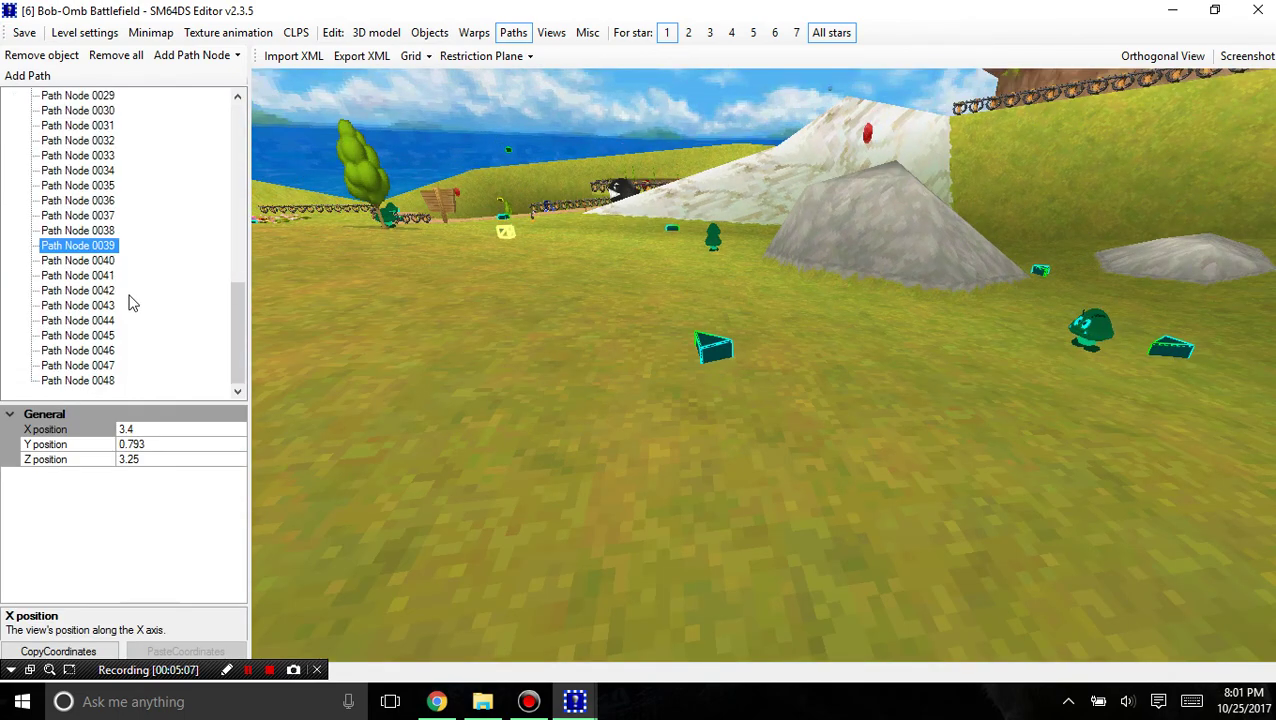
Clear the selection and examine the path nodes across the meadow, dirt trail and fenced plateau from above
click(320, 213)
scroll(320, 213, down, 3)
drag(320, 213, 698, 379)
right_drag(698, 379, 461, 138)
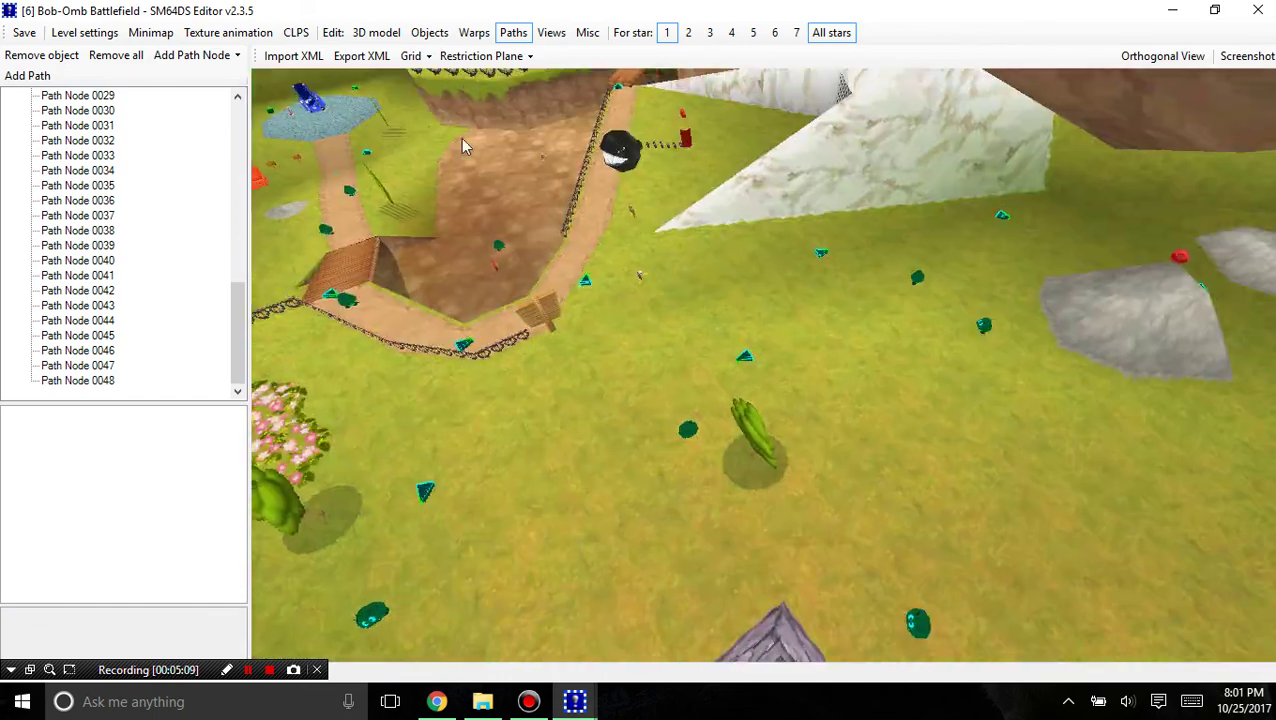
drag(461, 138, 735, 403)
right_drag(735, 403, 580, 385)
drag(580, 385, 1272, 420)
right_drag(615, 359, 800, 450)
drag(800, 450, 1273, 402)
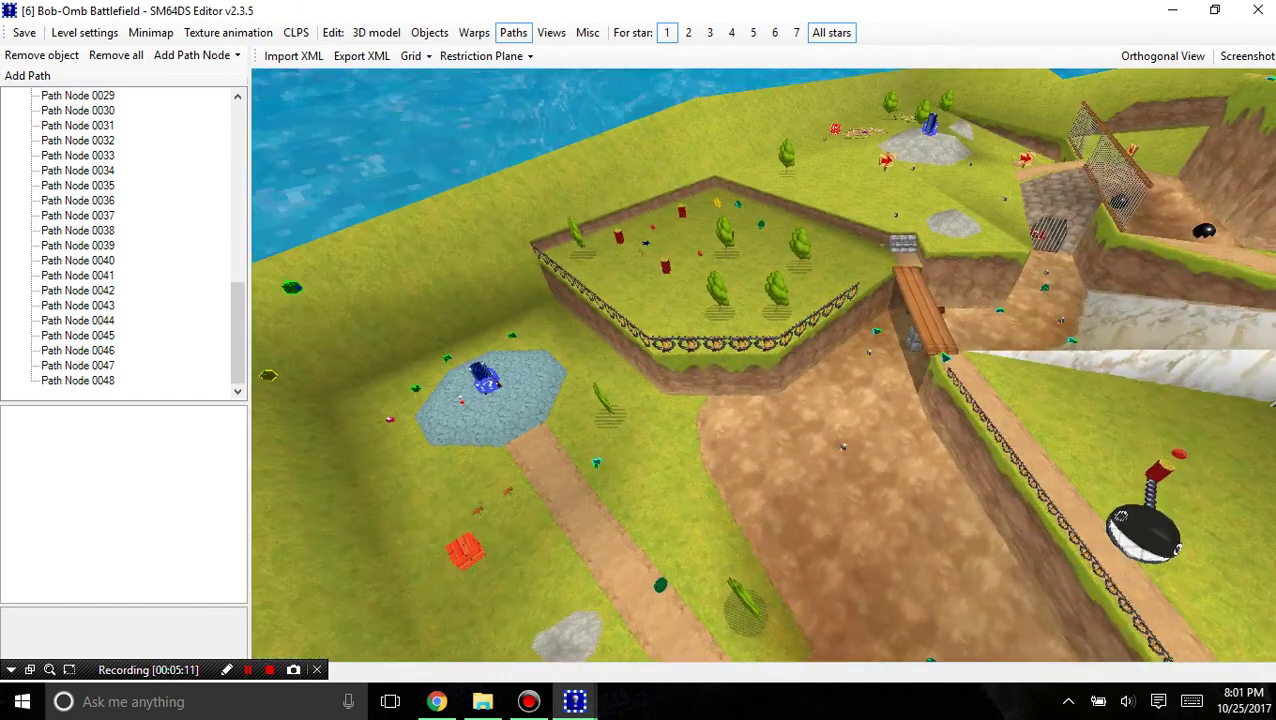
Close the Bob-Omb Battlefield level and open Whomp's Fortress in a maximized window
click(1258, 10)
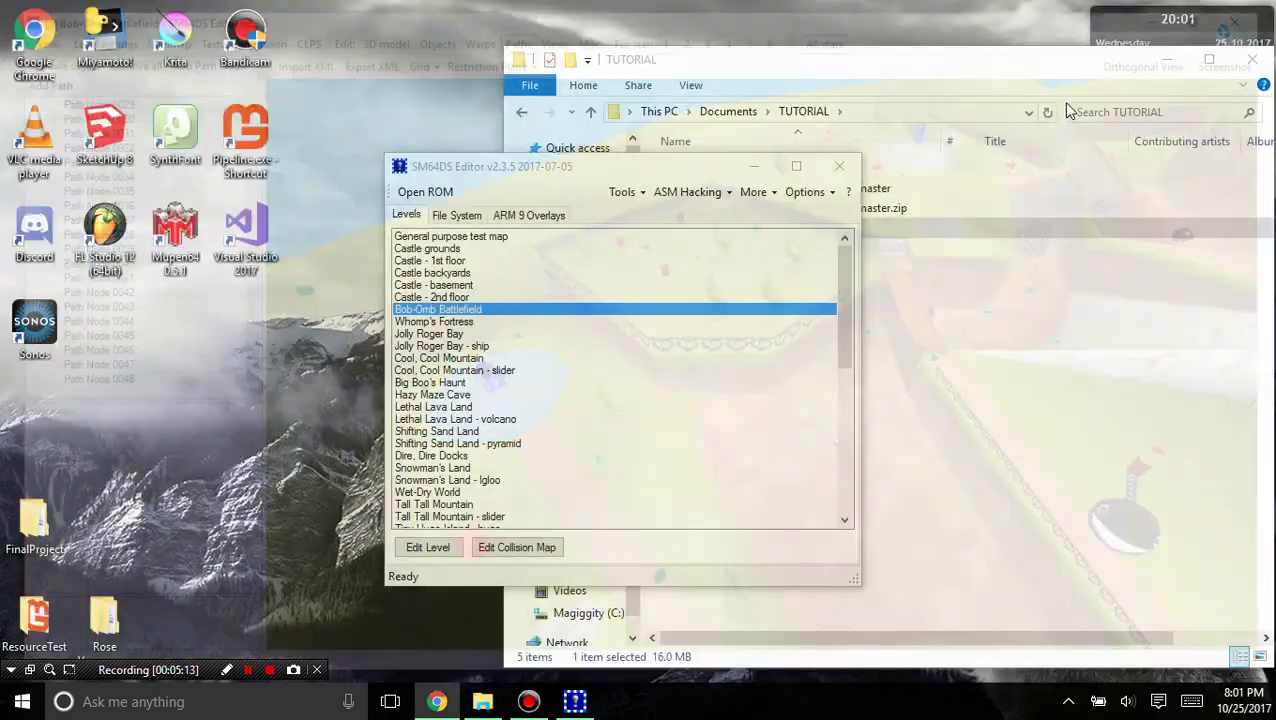
click(450, 319)
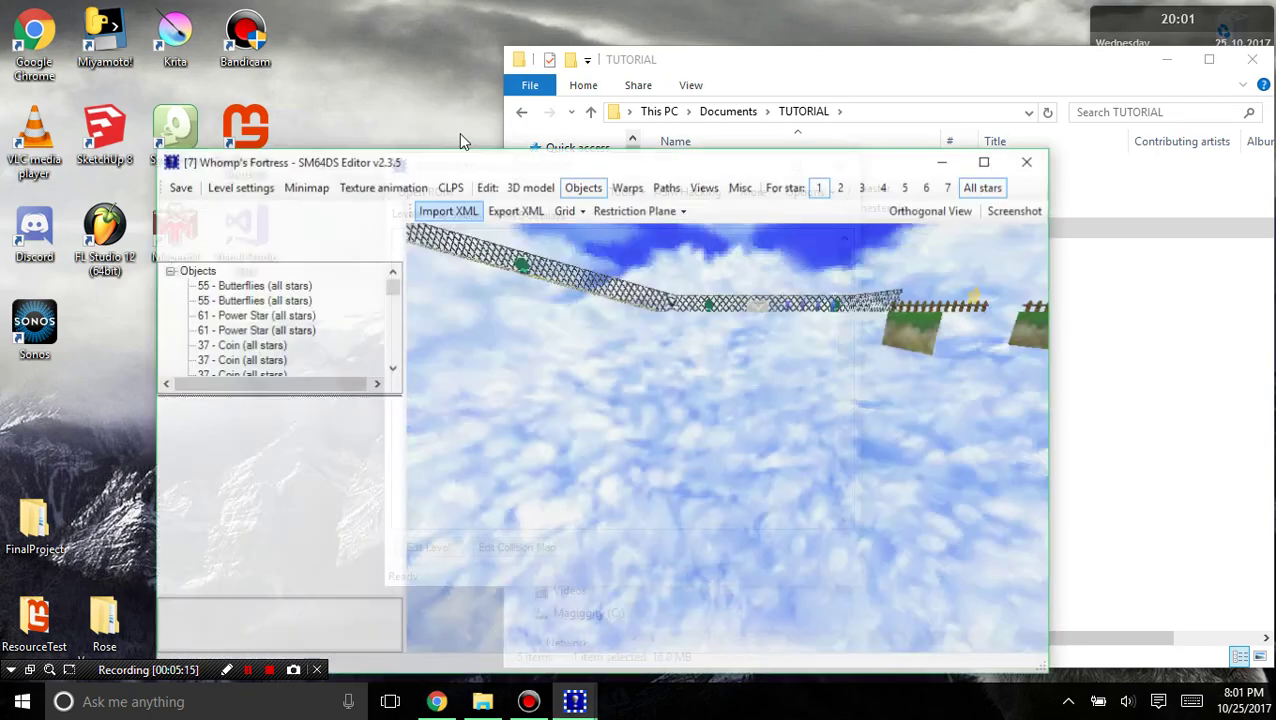
click(985, 163)
right_drag(985, 240, 579, 385)
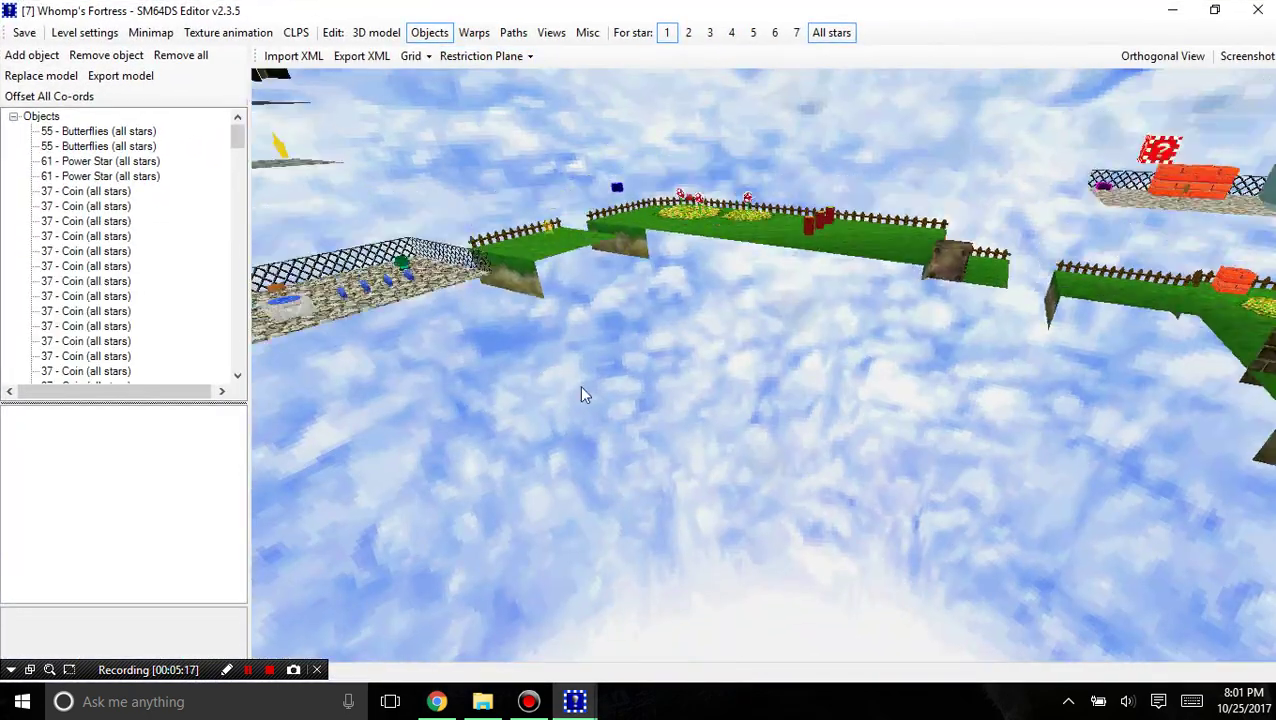
Examine the Whomp's Fortress level, moving in on the pole on the stone platform near the Whomp
scroll(753, 235, down, 10)
right_drag(474, 200, 752, 325)
scroll(752, 325, up, 3)
drag(752, 325, 640, 470)
scroll(683, 413, up, 1)
scroll(632, 323, down, 4)
right_drag(632, 323, 641, 357)
scroll(641, 352, up, 4)
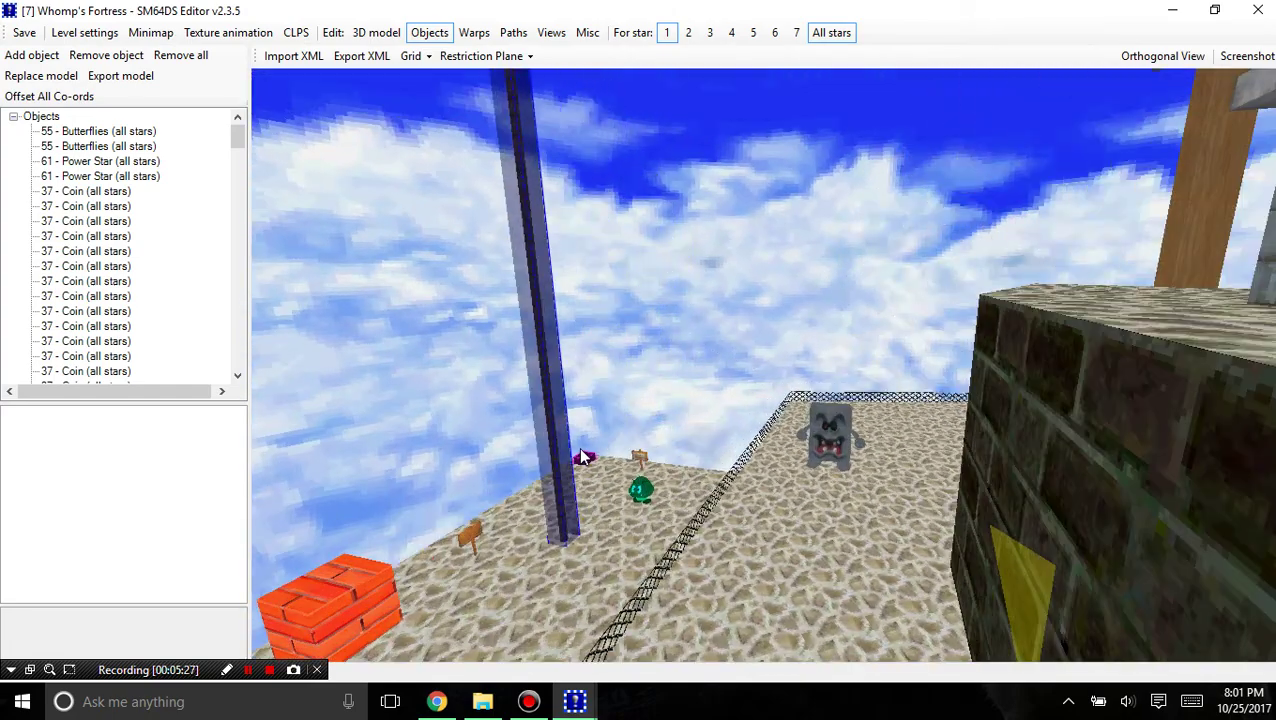
Inspect the Invisible Pole's properties and examine the pole and its surroundings from above and from the side
click(560, 462)
scroll(632, 378, up, 5)
right_drag(563, 316, 468, 334)
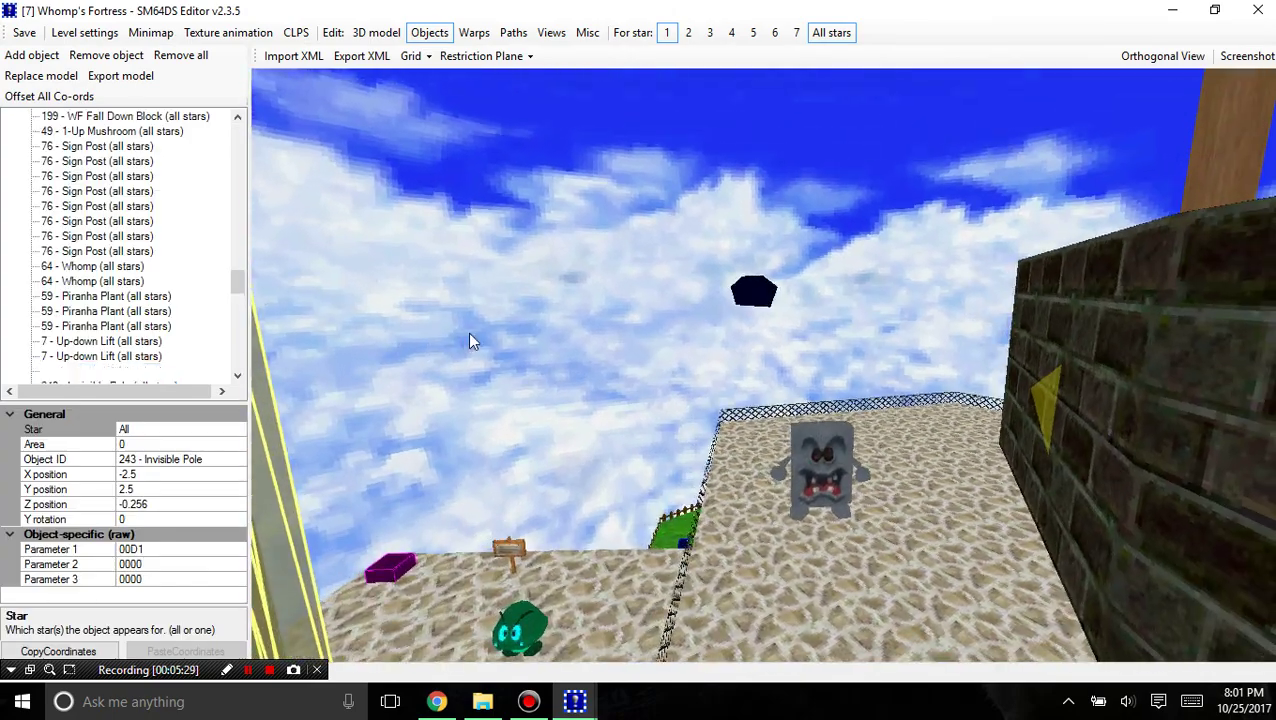
click(470, 332)
scroll(620, 230, down, 4)
drag(773, 121, 860, 415)
right_drag(860, 415, 839, 208)
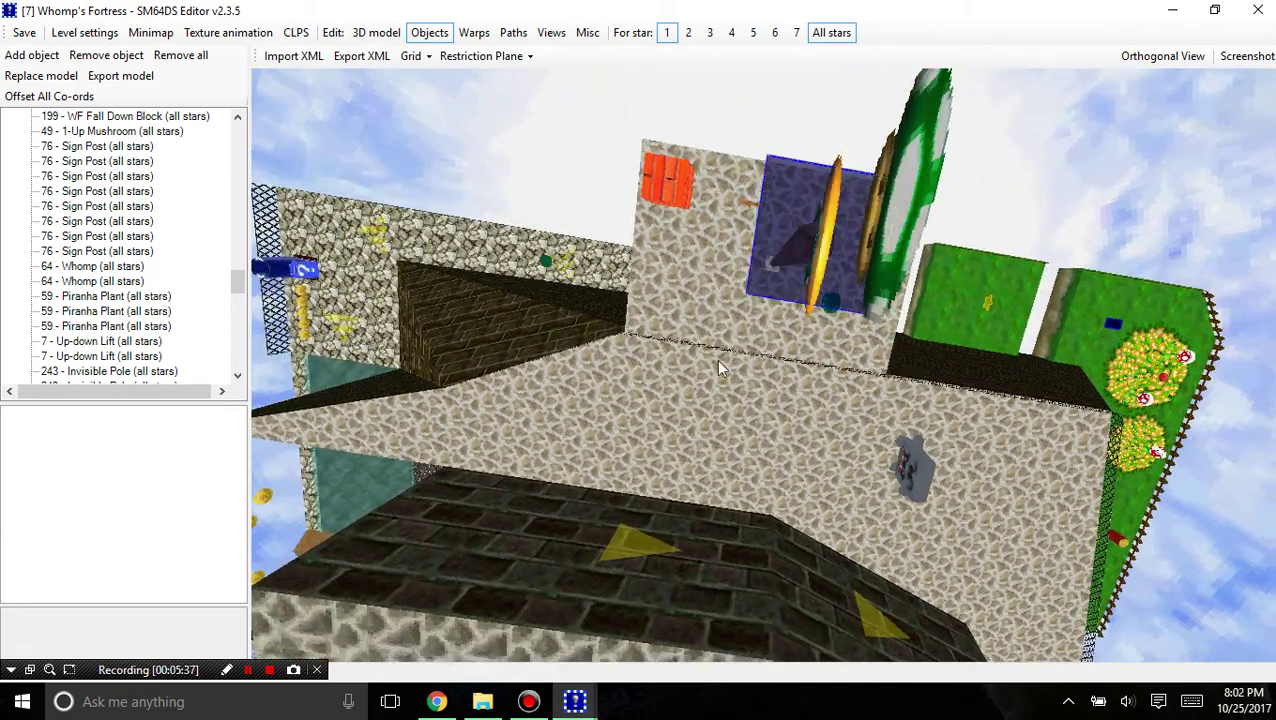
right_drag(718, 365, 952, 528)
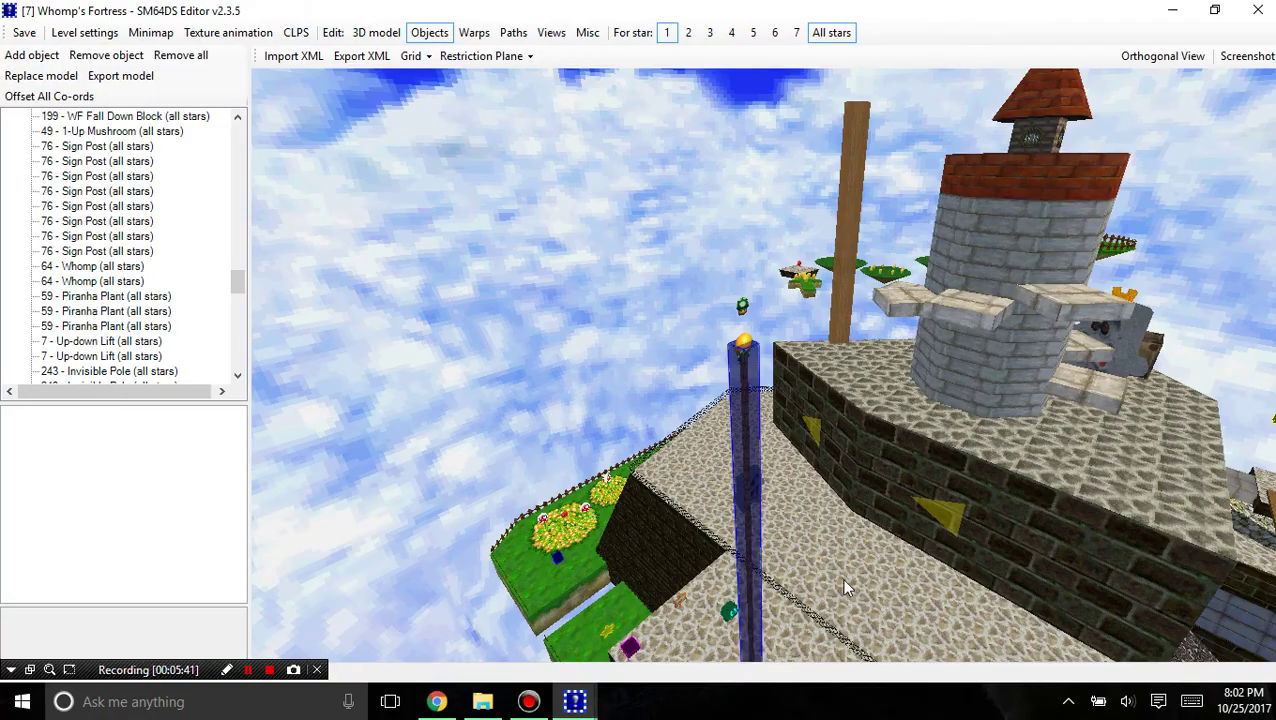
right_drag(843, 582, 452, 325)
right_drag(713, 381, 500, 225)
scroll(852, 308, down, 3)
Close Whomp's Fortress and open the Castle - basement level in a maximized window
click(1256, 10)
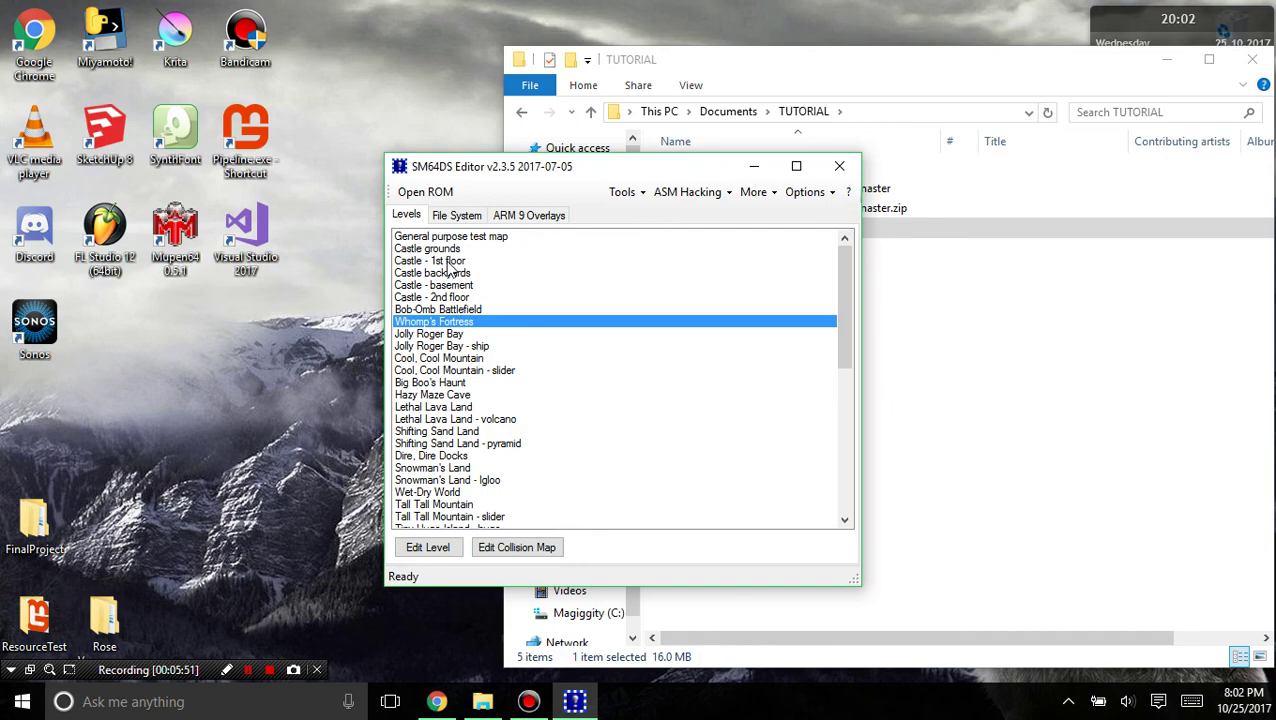
double_click(455, 286)
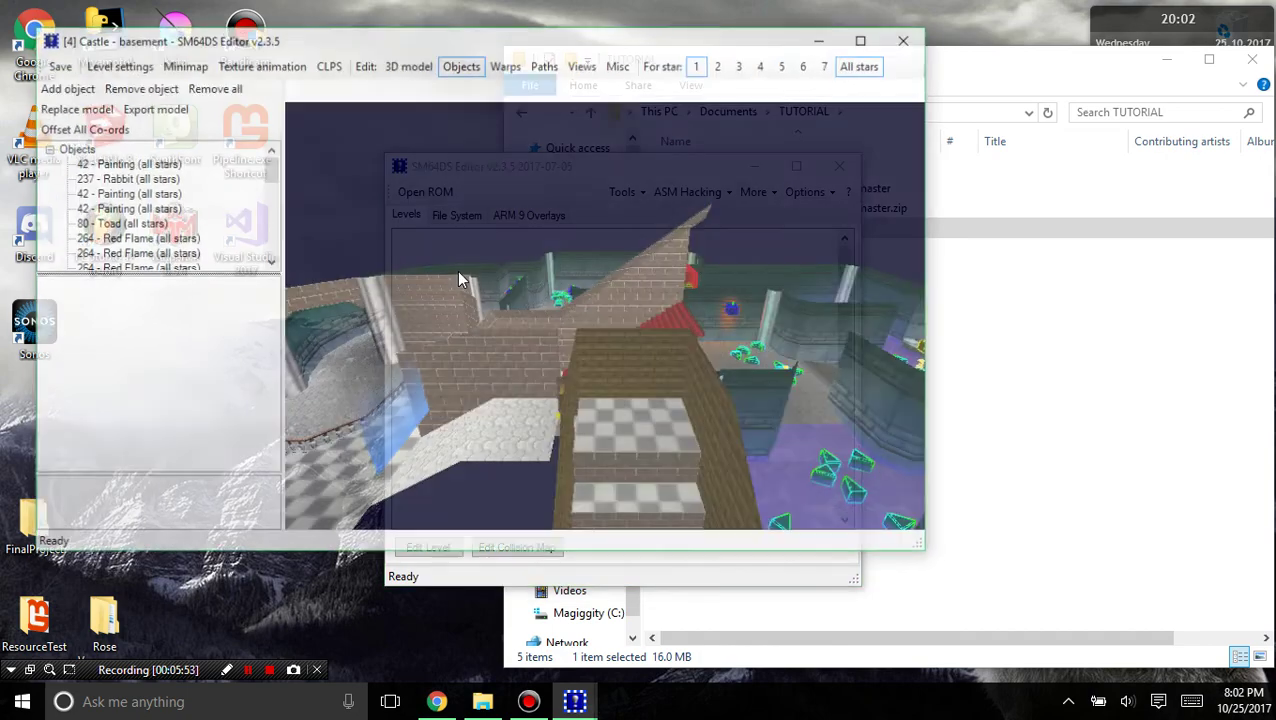
double_click(484, 45)
Select the flat painting over the red pool in the checkered room and examine it from below
right_drag(738, 256, 548, 338)
drag(548, 338, 626, 475)
scroll(626, 475, up, 3)
drag(1200, 400, 1031, 415)
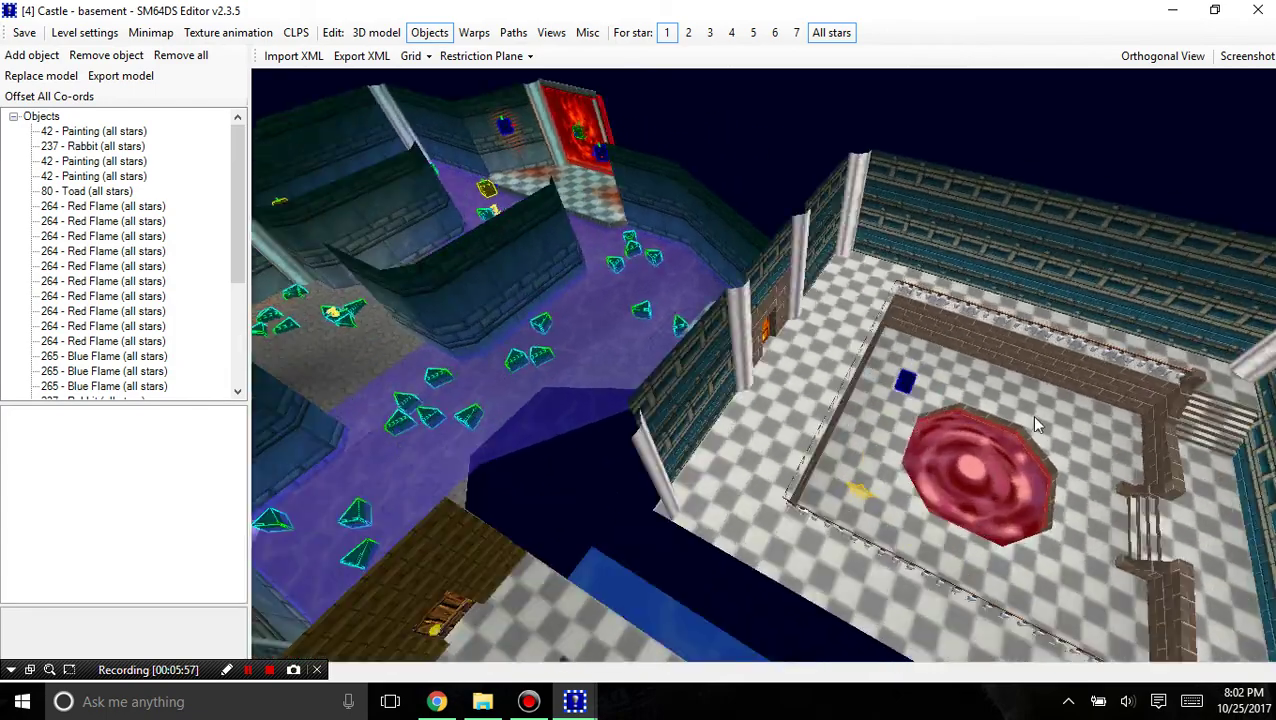
scroll(1000, 420, up, 5)
right_drag(970, 425, 613, 428)
click(595, 478)
right_drag(595, 478, 570, 191)
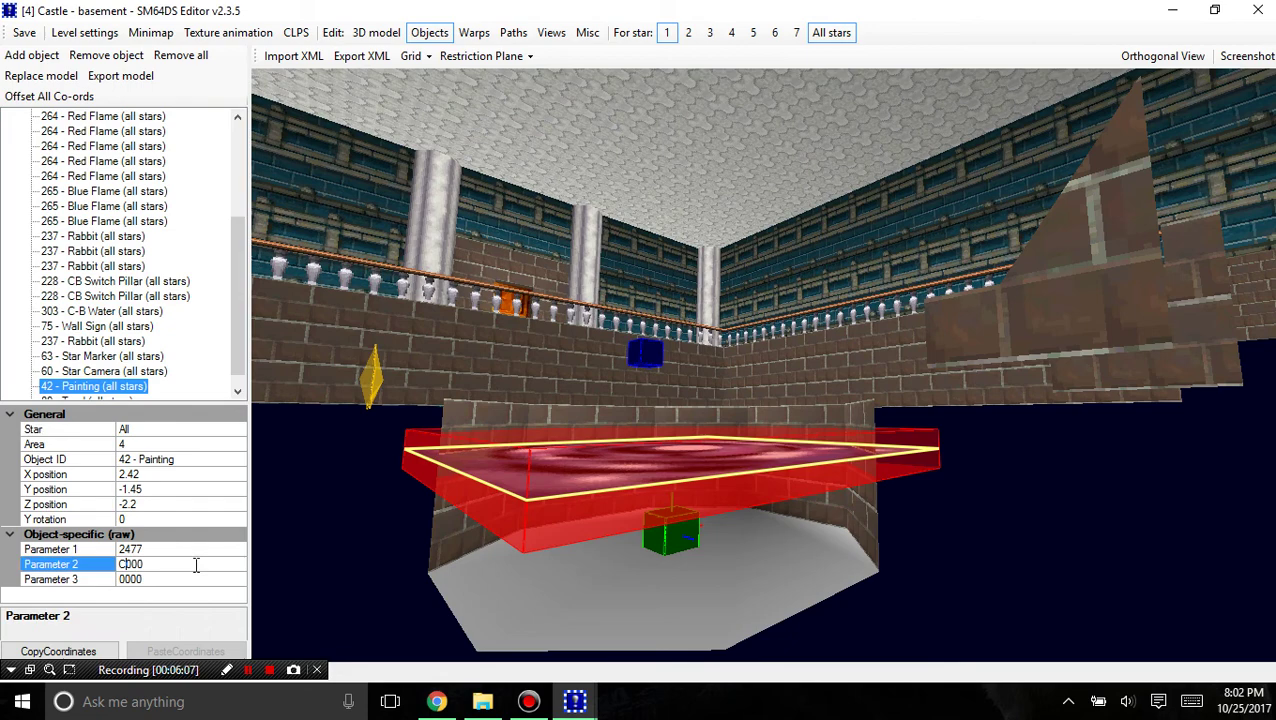
Try the values 0000 and 0050 for the painting's Parameter 2
text(0)
key(Return)
right_drag(466, 388, 460, 433)
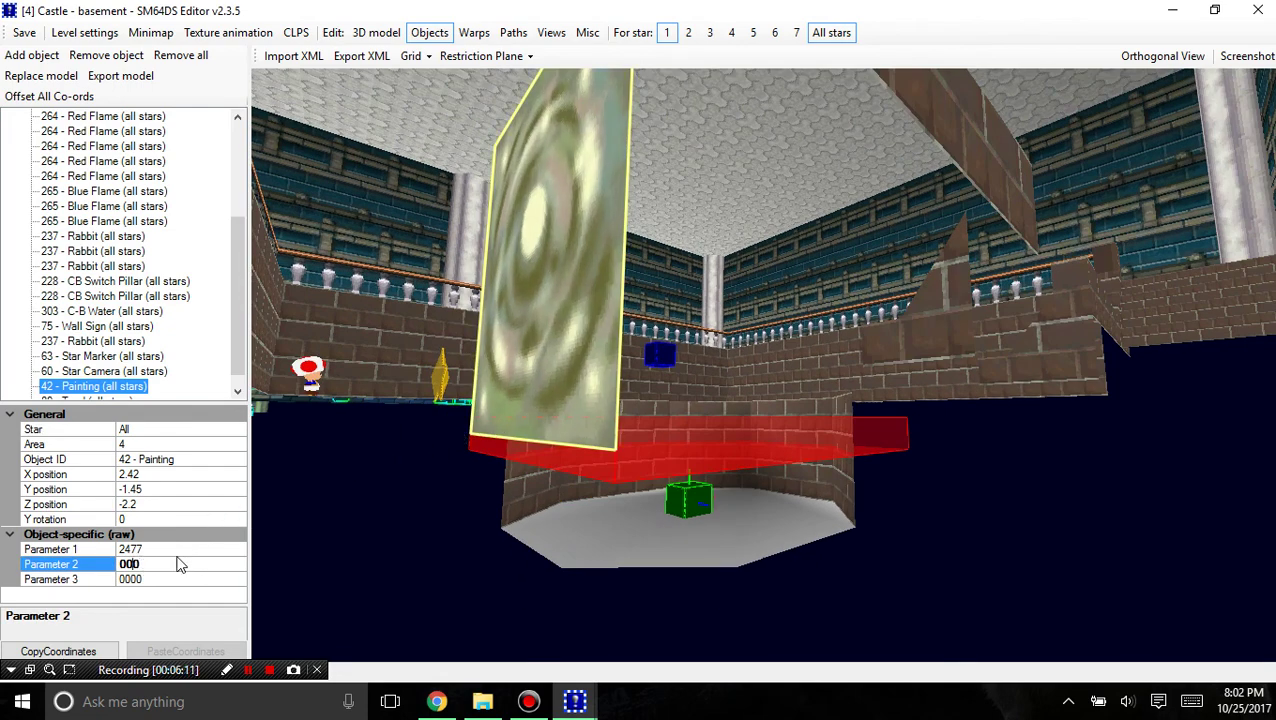
text(5)
key(Return)
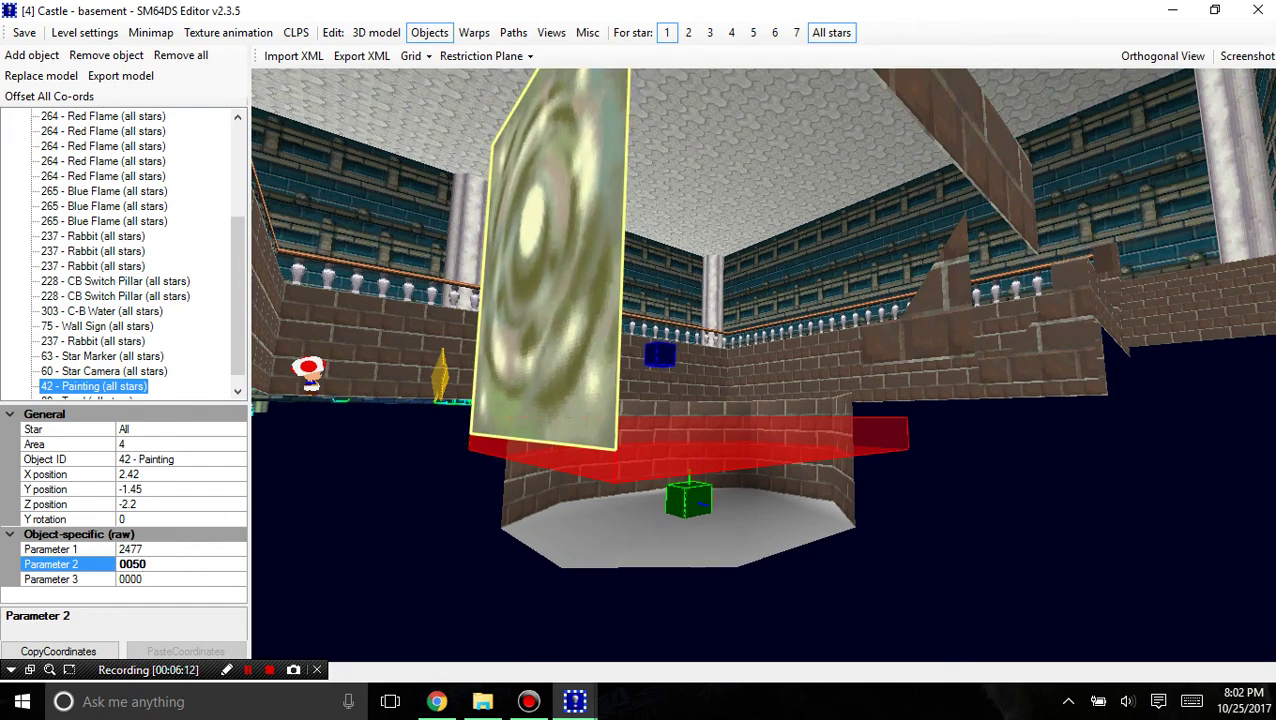
Reset the painting's Parameter 2 to 0000 and try the value 0100
click(138, 563)
key(BackSpace)
text(0)
key(Return)
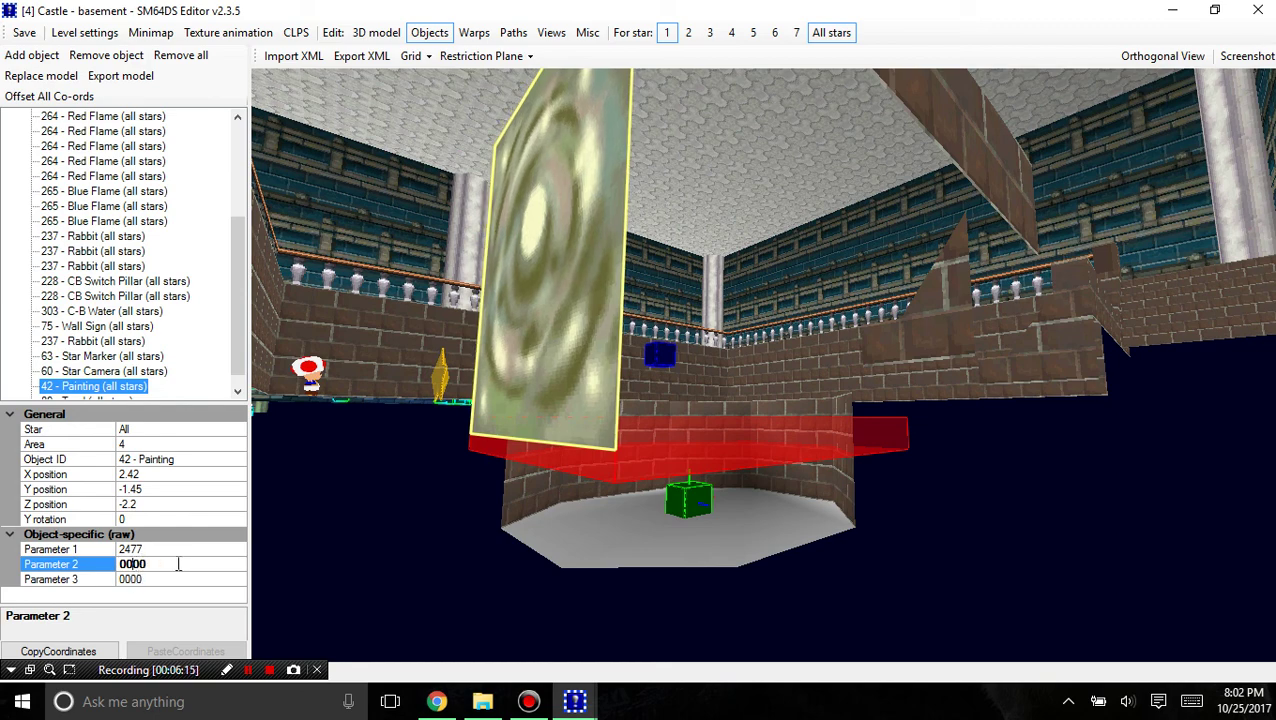
key(Return)
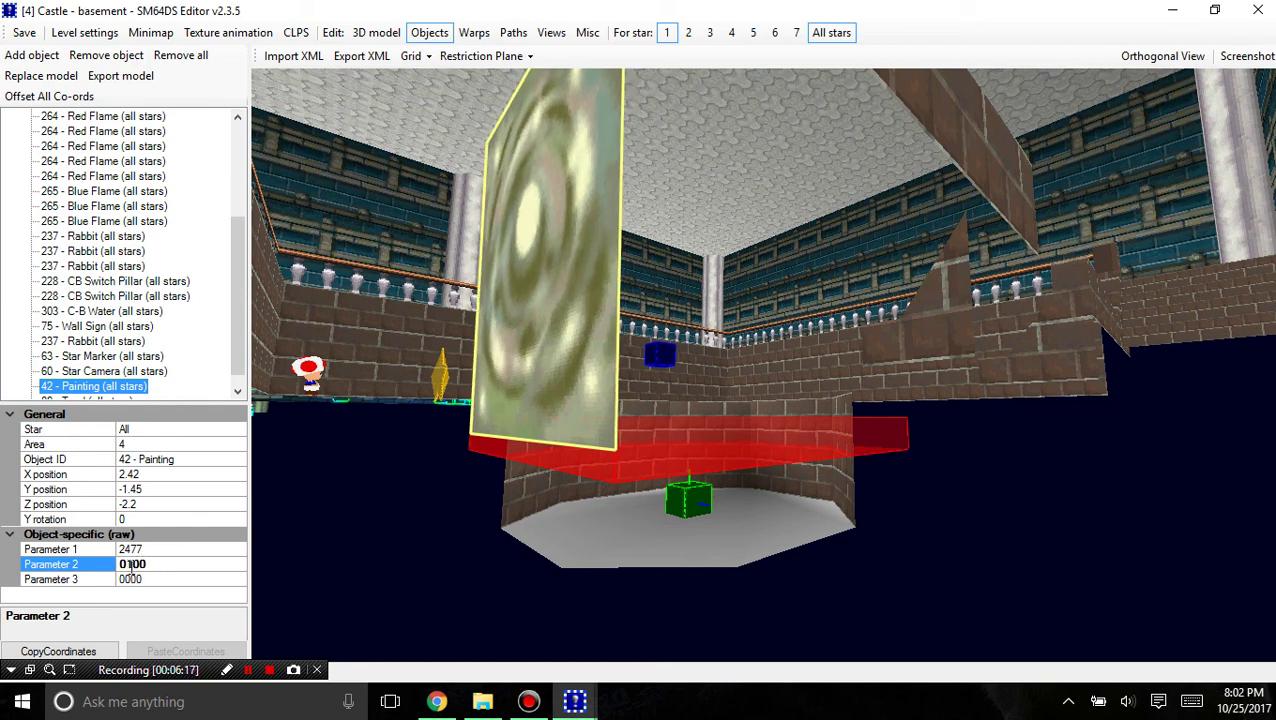
Set the painting's Parameter 2 to 0F00 and examine its orientation from across the room
text(F)
key(Return)
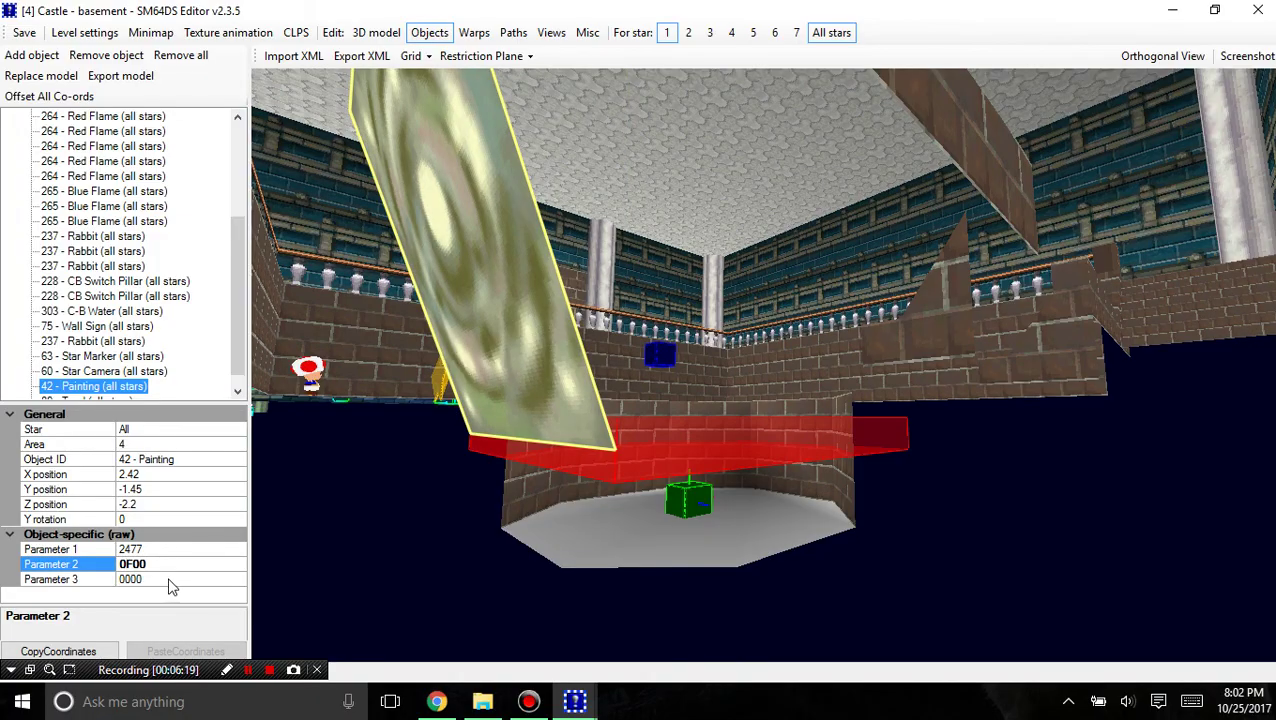
mouse_move(363, 447)
mouse_down()
mouse_move(853, 449)
mouse_move(567, 316)
mouse_move(697, 416)
mouse_move(937, 401)
mouse_move(822, 431)
mouse_move(938, 441)
mouse_move(800, 523)
mouse_move(619, 507)
mouse_move(712, 473)
mouse_move(340, 538)
mouse_up()
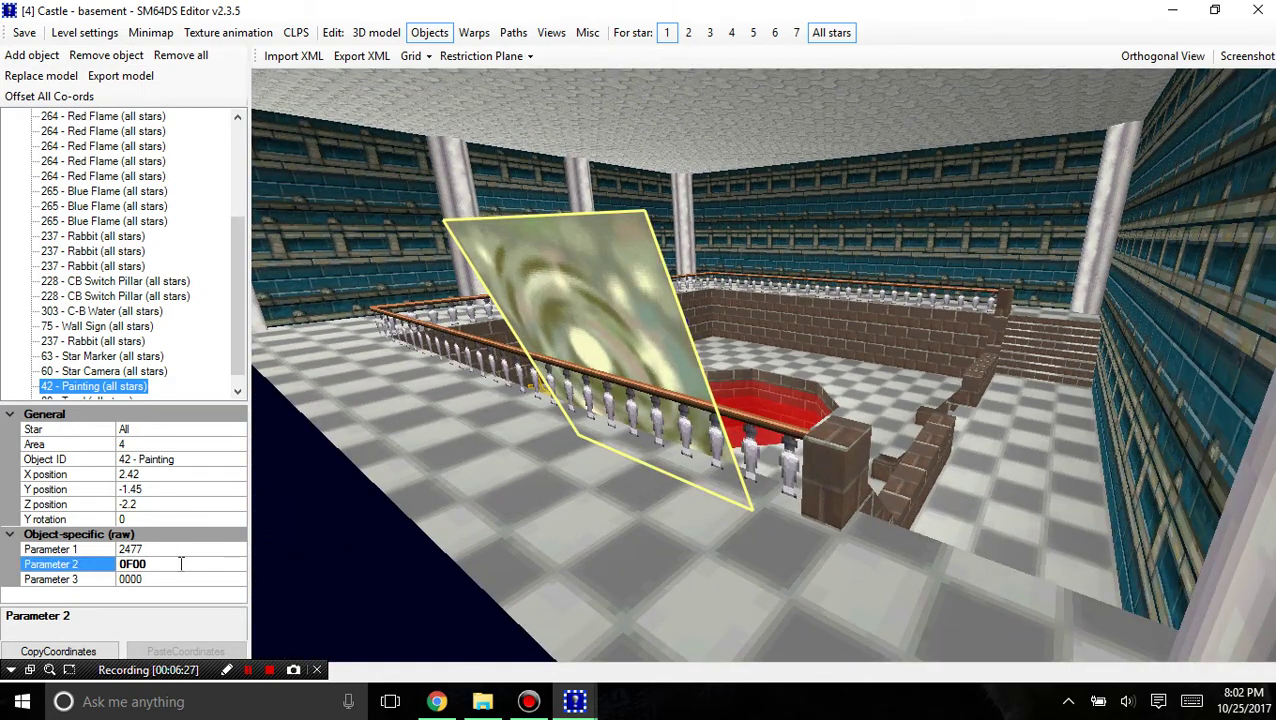
Set the painting's Parameter 2 to 0000 and restore it to C000
text(0)
key(Return)
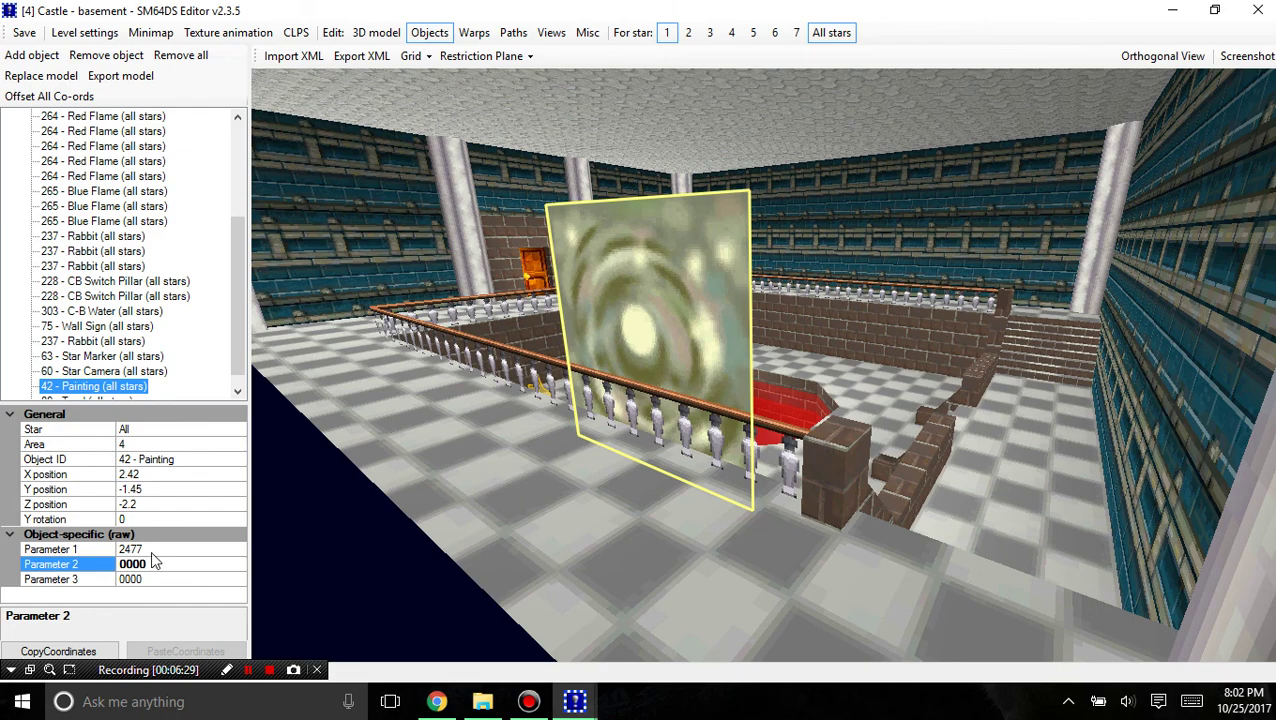
text(C)
key(Return)
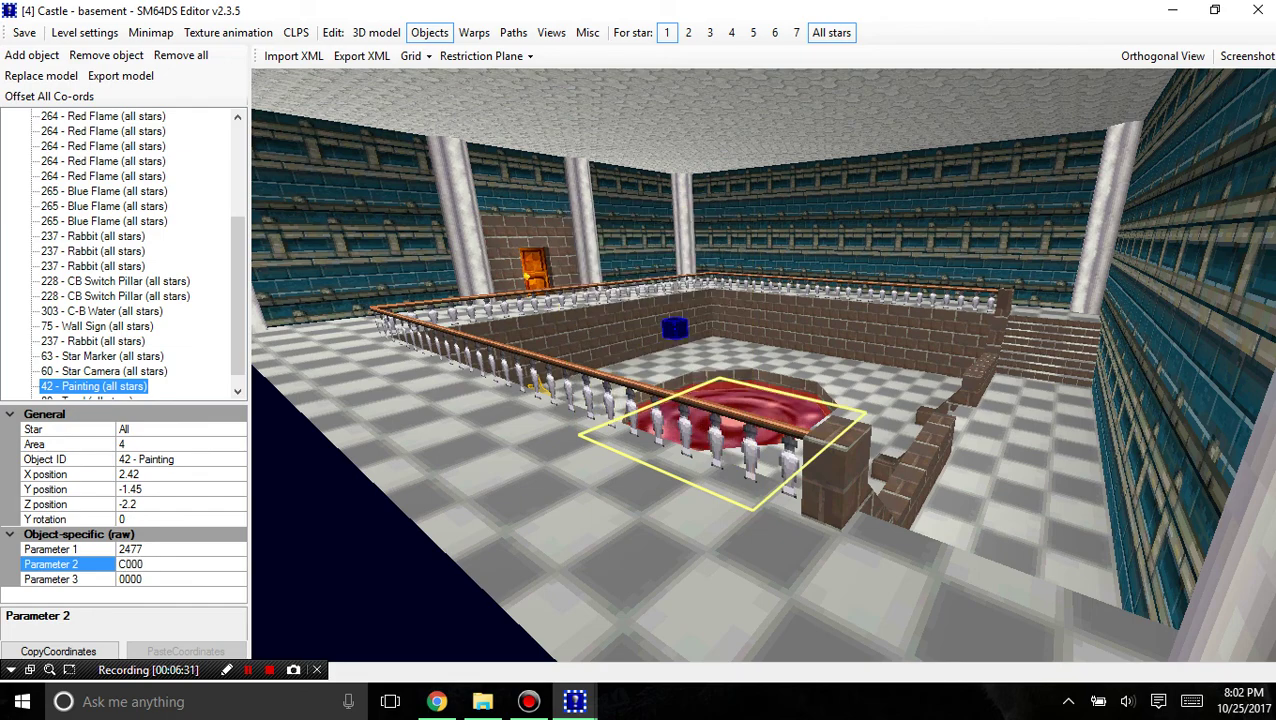
Move the painting over the pool to about X 2.38, Y -1.47, Z -2.16
scroll(692, 422, up, 5)
mouse_move(692, 422)
mouse_down()
mouse_move(820, 355)
mouse_move(807, 310)
mouse_up()
scroll(806, 309, down, 5)
mouse_move(806, 309)
right_down()
mouse_move(827, 315)
mouse_move(838, 385)
right_up()
mouse_move(834, 396)
mouse_down()
mouse_move(758, 351)
mouse_move(766, 395)
mouse_move(832, 431)
mouse_up()
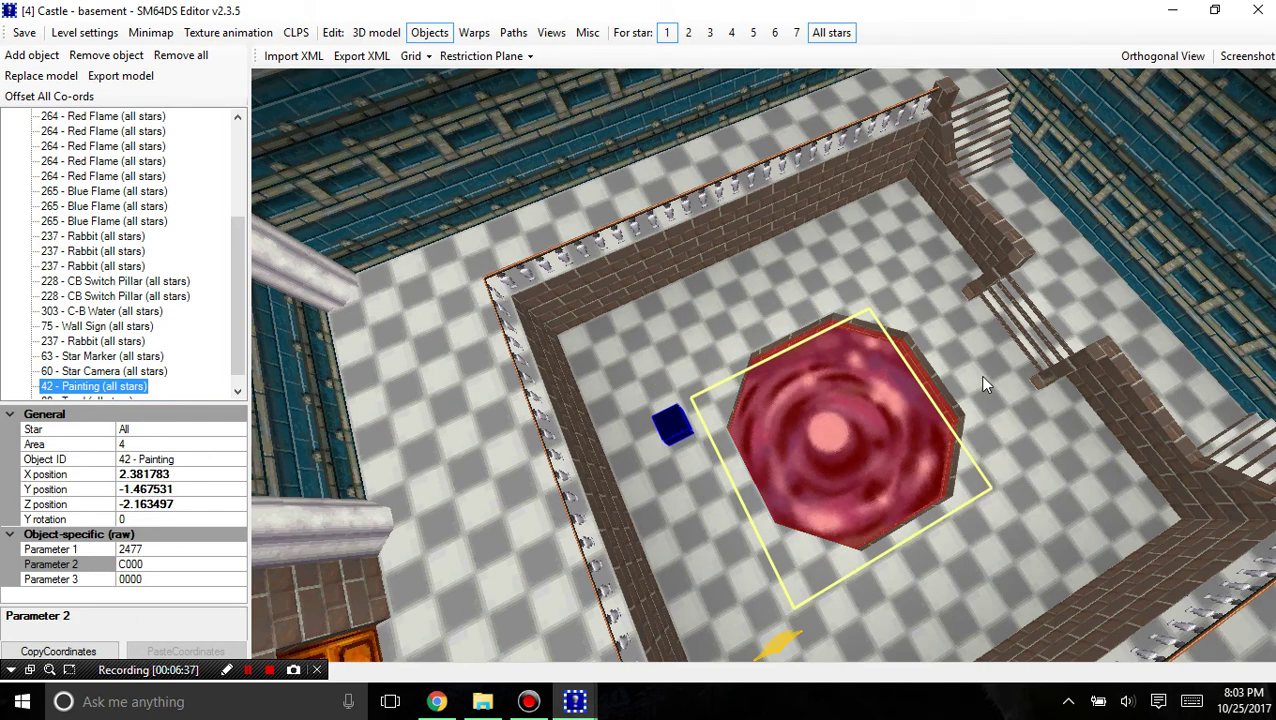
Reselect the painting and reposition it over the octagonal pool at about X 2.39, Y -1.46, Z -2.18
click(982, 376)
click(882, 428)
scroll(999, 344, down, 1)
scroll(984, 368, up, 2)
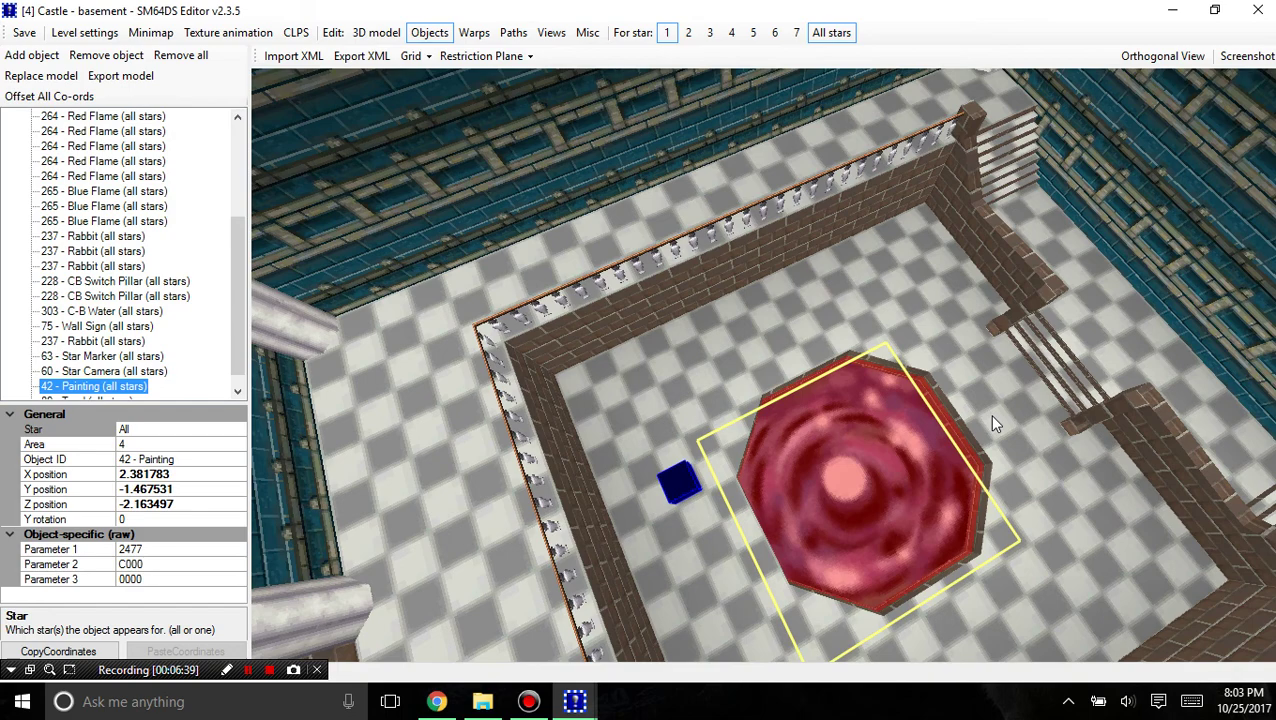
scroll(989, 415, down, 3)
drag(989, 415, 868, 334)
scroll(868, 334, up, 2)
right_drag(868, 334, 895, 415)
scroll(895, 415, up, 5)
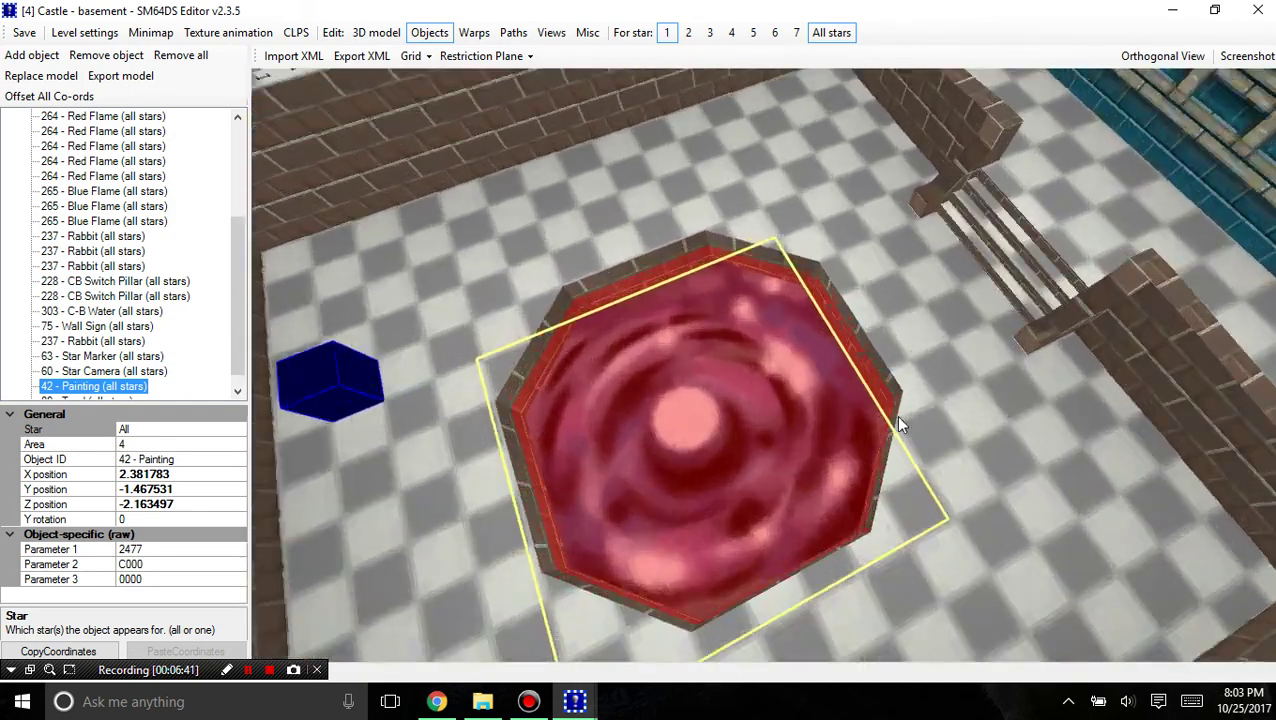
mouse_move(895, 415)
mouse_down()
mouse_move(756, 411)
mouse_move(755, 376)
mouse_move(757, 421)
mouse_up()
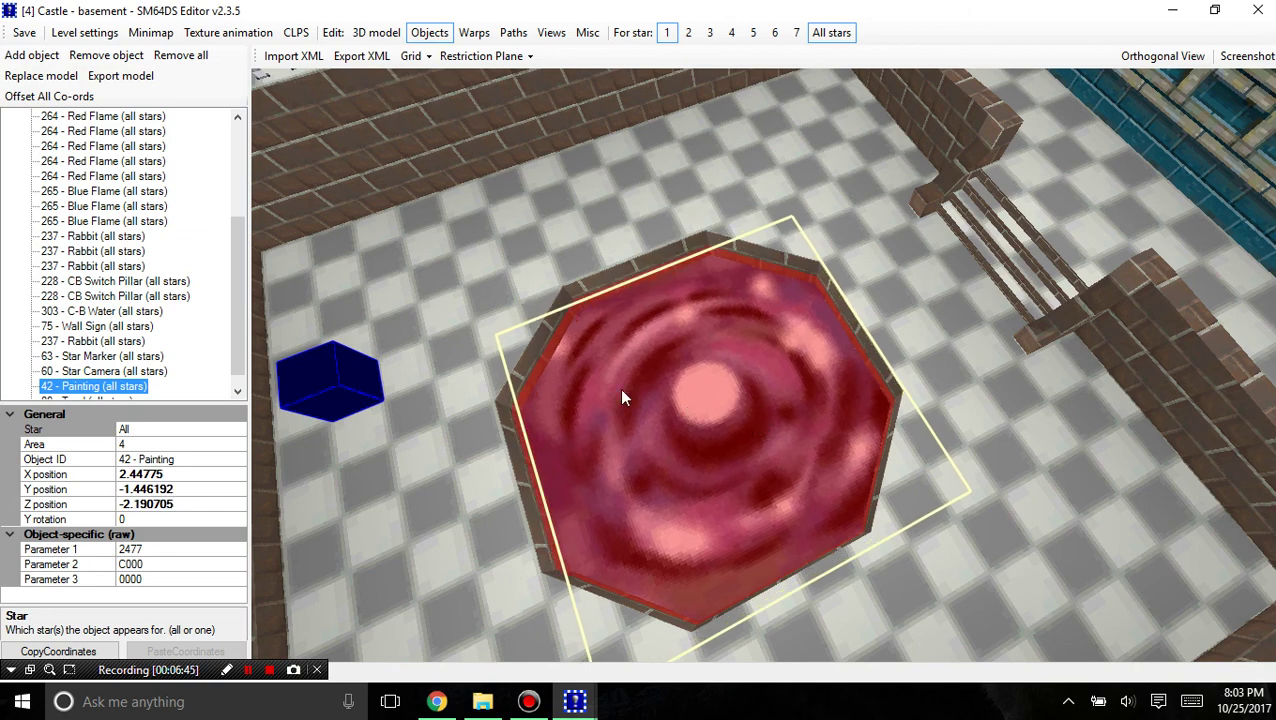
mouse_move(621, 397)
mouse_down()
mouse_move(647, 457)
mouse_move(692, 452)
mouse_up()
scroll(981, 371, up, 3)
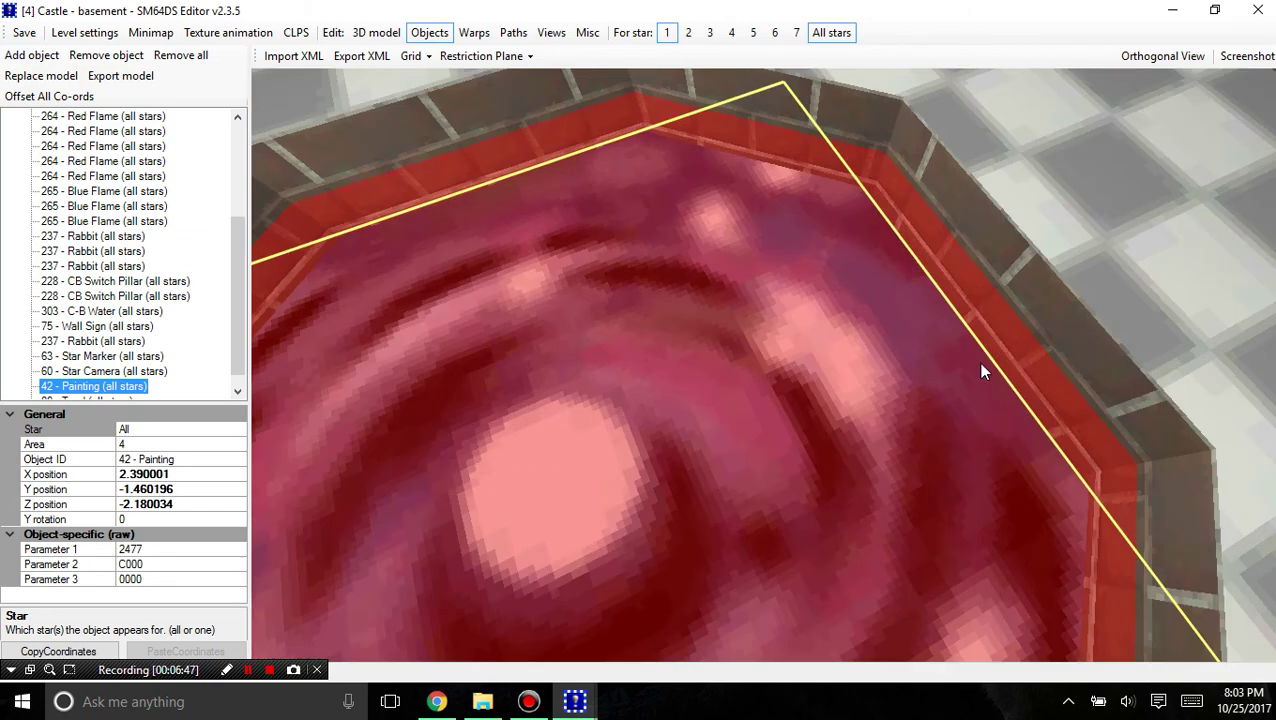
Rotate the painting to a Y rotation of 0.5 and deselect it
mouse_move(981, 364)
right_down()
mouse_move(927, 277)
mouse_move(975, 317)
mouse_move(982, 306)
right_up()
scroll(982, 306, down, 5)
mouse_move(838, 387)
right_down()
mouse_move(837, 400)
mouse_move(814, 337)
right_up()
scroll(758, 122, down, 5)
right_drag(754, 123, 885, 489)
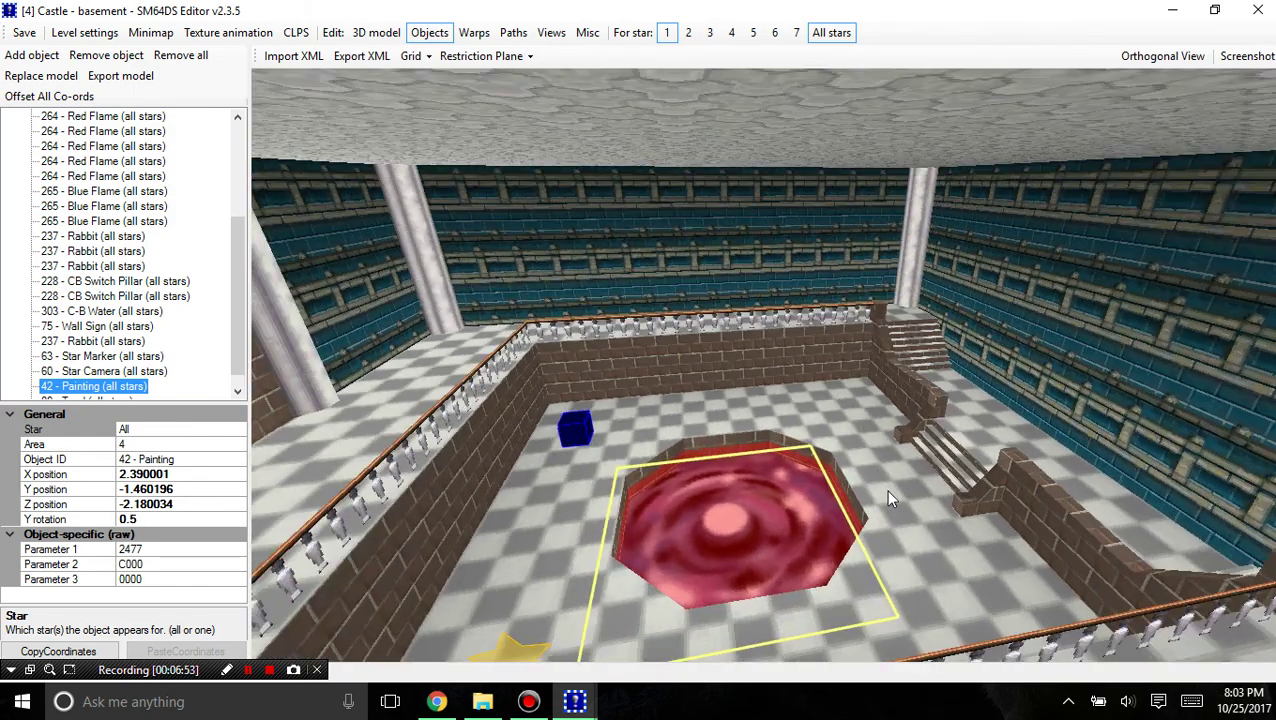
click(702, 196)
drag(823, 545, 893, 608)
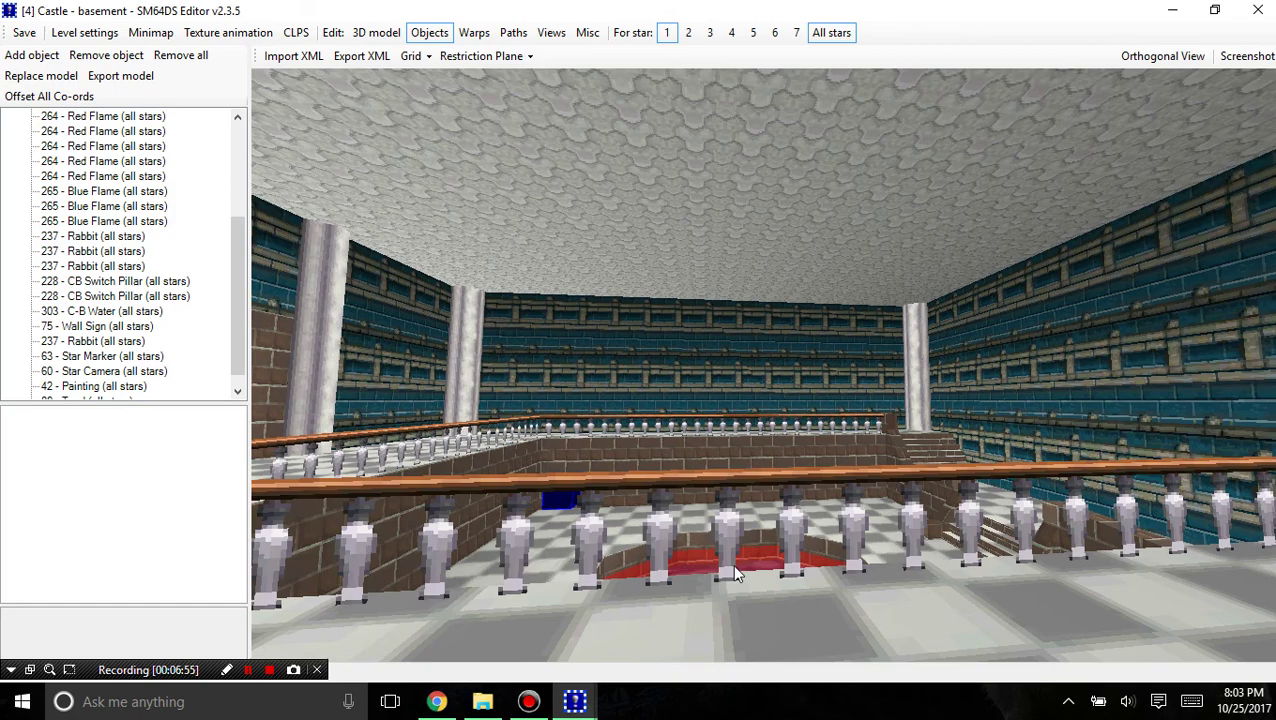
Examine the painting's placement over the octagonal pool from above, from the sides and from underneath
right_drag(760, 297, 490, 60)
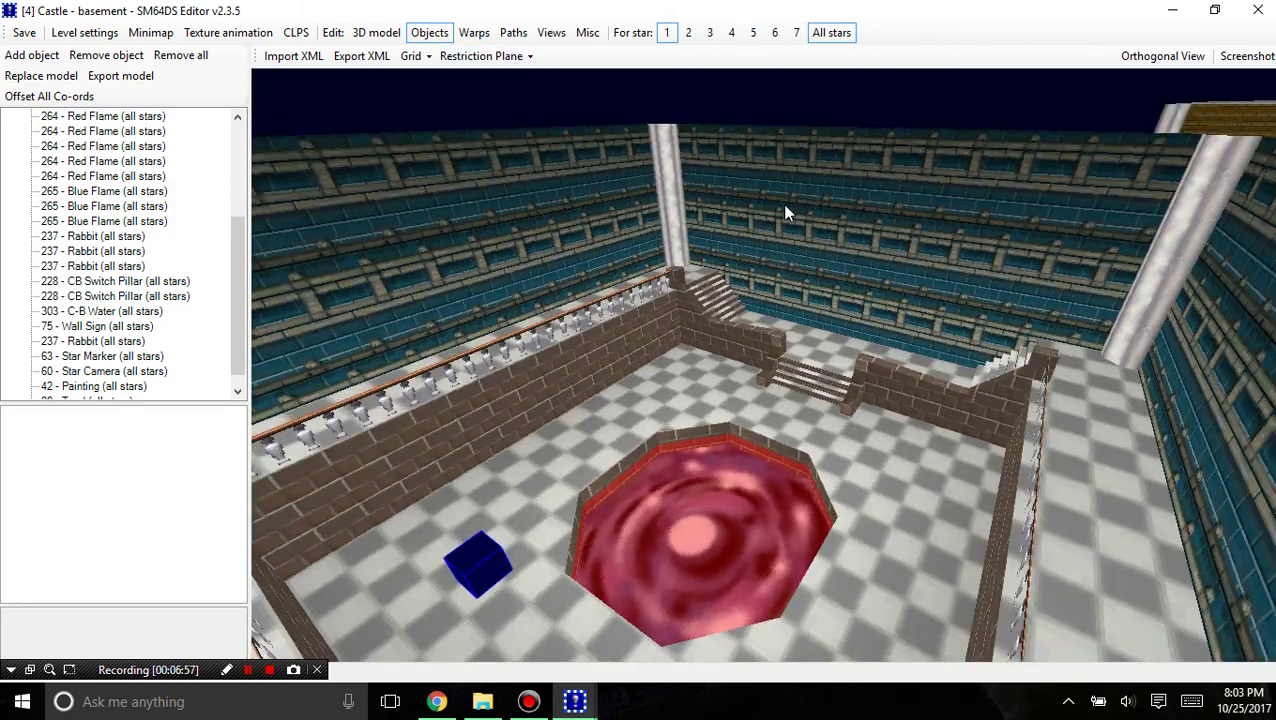
scroll(877, 438, up, 3)
right_drag(920, 465, 860, 356)
drag(860, 356, 802, 197)
scroll(802, 197, up, 3)
mouse_move(802, 197)
right_down()
mouse_move(527, 269)
mouse_move(520, 420)
right_up()
right_drag(923, 102, 849, 243)
drag(852, 252, 735, 358)
scroll(722, 311, up, 5)
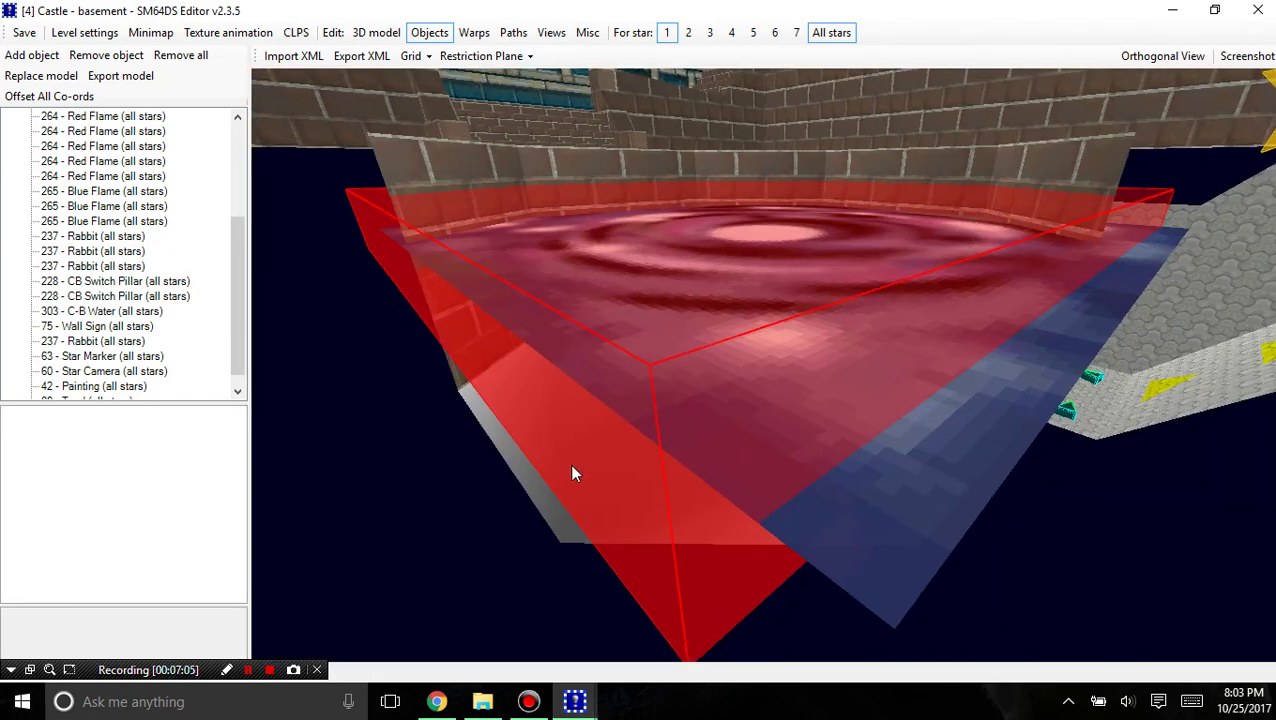
drag(573, 473, 703, 250)
drag(380, 276, 595, 220)
right_drag(595, 220, 755, 530)
Survey the other castle basement rooms and the objects placed around the pool room
click(669, 325)
right_drag(848, 416, 375, 436)
drag(375, 435, 927, 338)
drag(498, 362, 948, 437)
mouse_move(967, 487)
mouse_down()
mouse_move(769, 447)
mouse_move(829, 322)
mouse_move(969, 173)
mouse_move(396, 383)
mouse_move(1114, 304)
mouse_move(615, 520)
mouse_move(629, 501)
mouse_move(800, 478)
mouse_move(760, 464)
mouse_move(585, 560)
mouse_move(441, 478)
mouse_move(704, 402)
mouse_move(706, 491)
mouse_move(843, 413)
mouse_move(565, 380)
mouse_move(977, 276)
mouse_move(900, 330)
mouse_move(897, 355)
mouse_up()
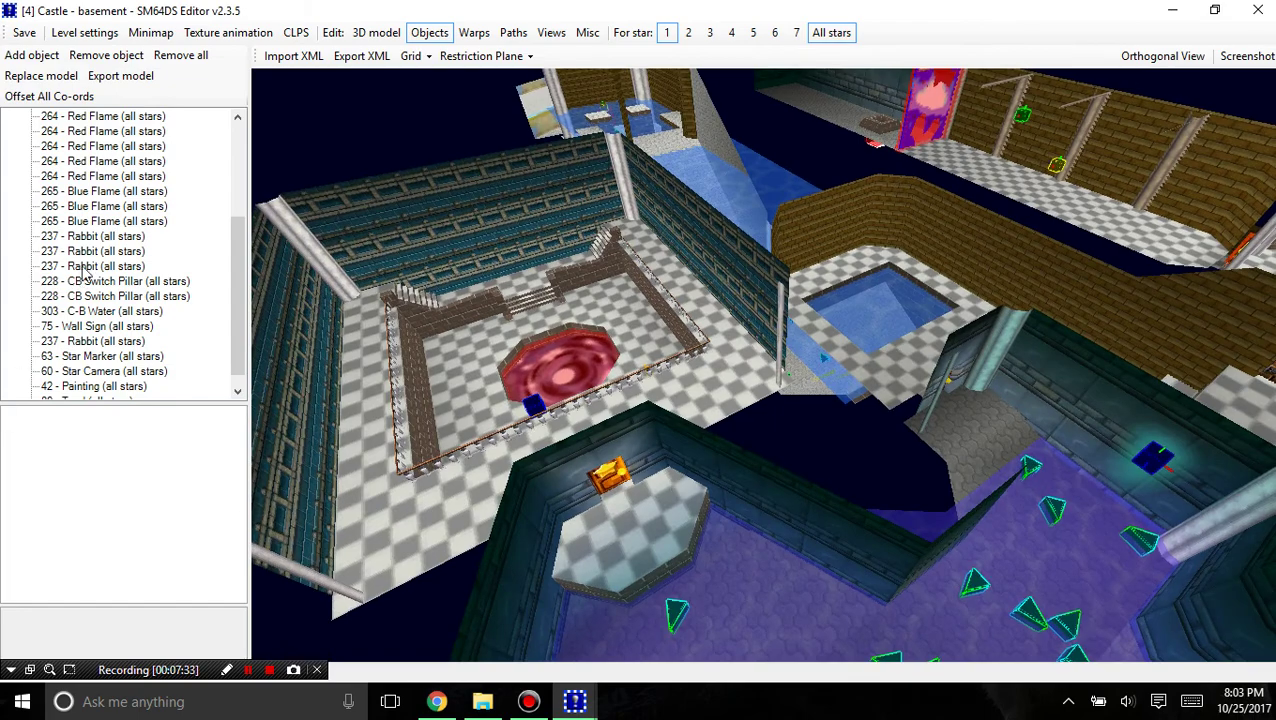
scroll(618, 240, down, 5)
drag(899, 482, 79, 250)
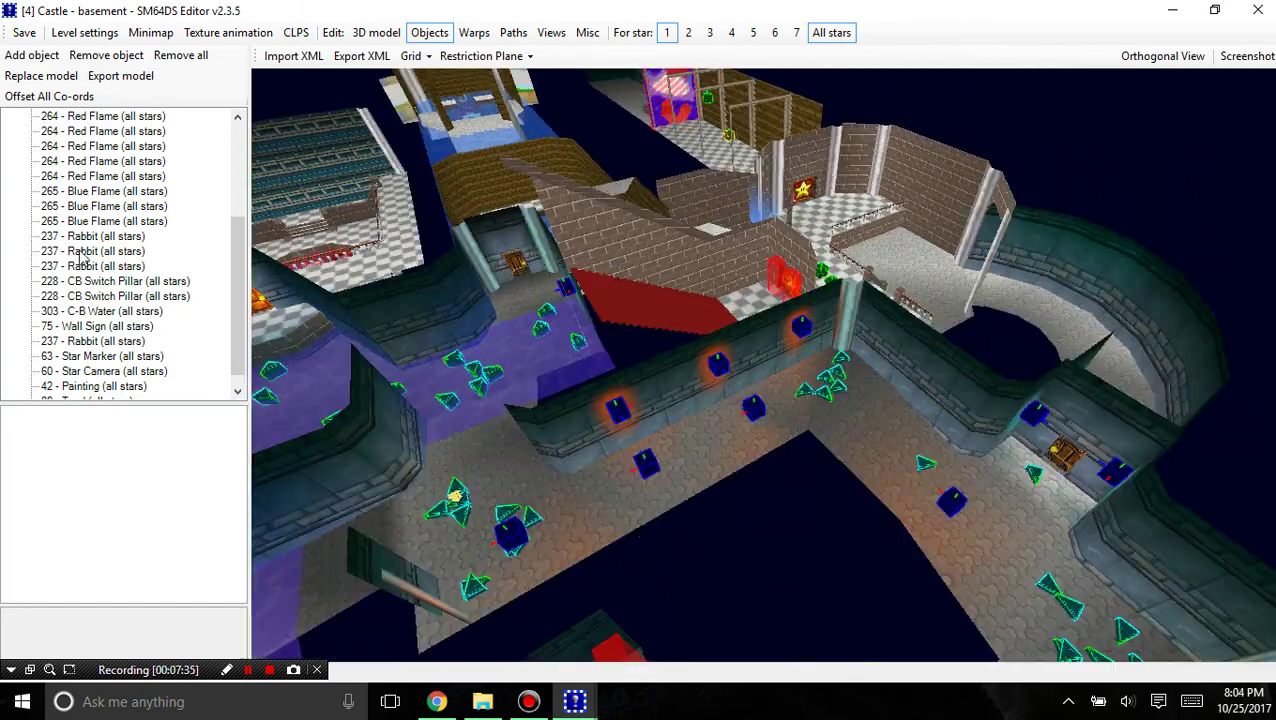
scroll(79, 250, up, 4)
scroll(664, 337, up, 5)
Close the castle basement level and open Bob-Omb Battlefield for editing in a maximized window
click(1257, 10)
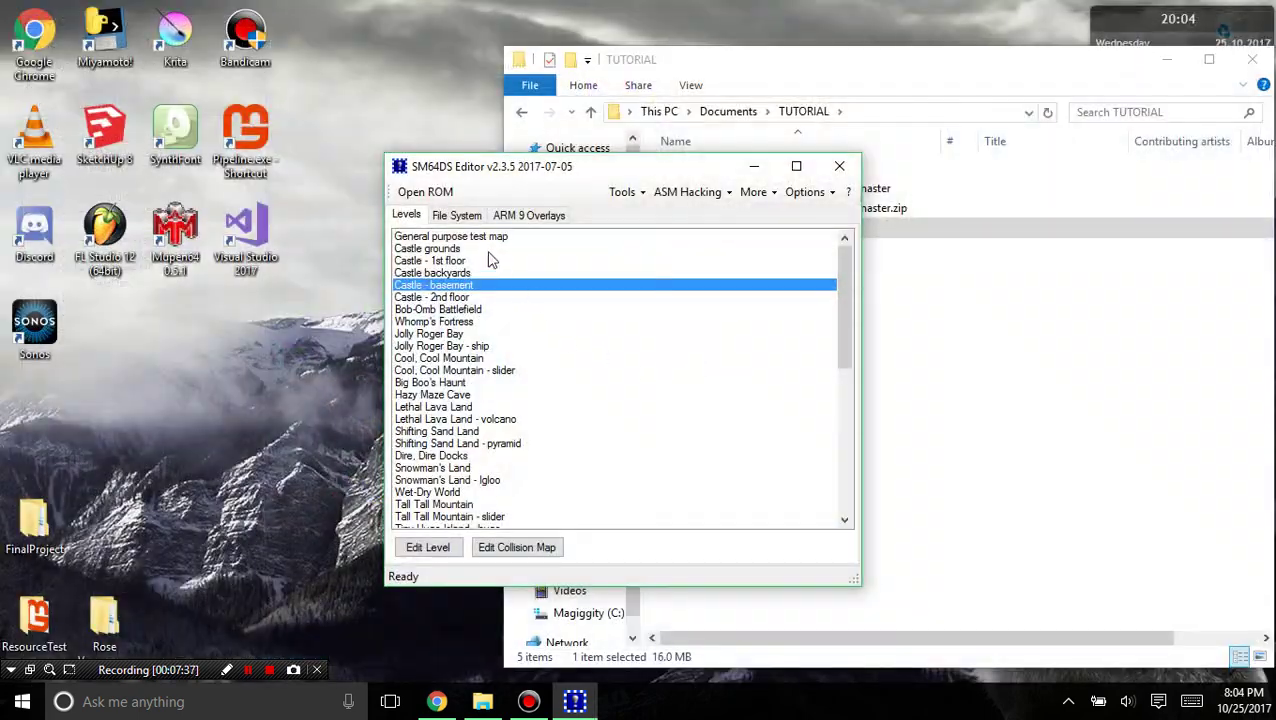
double_click(447, 311)
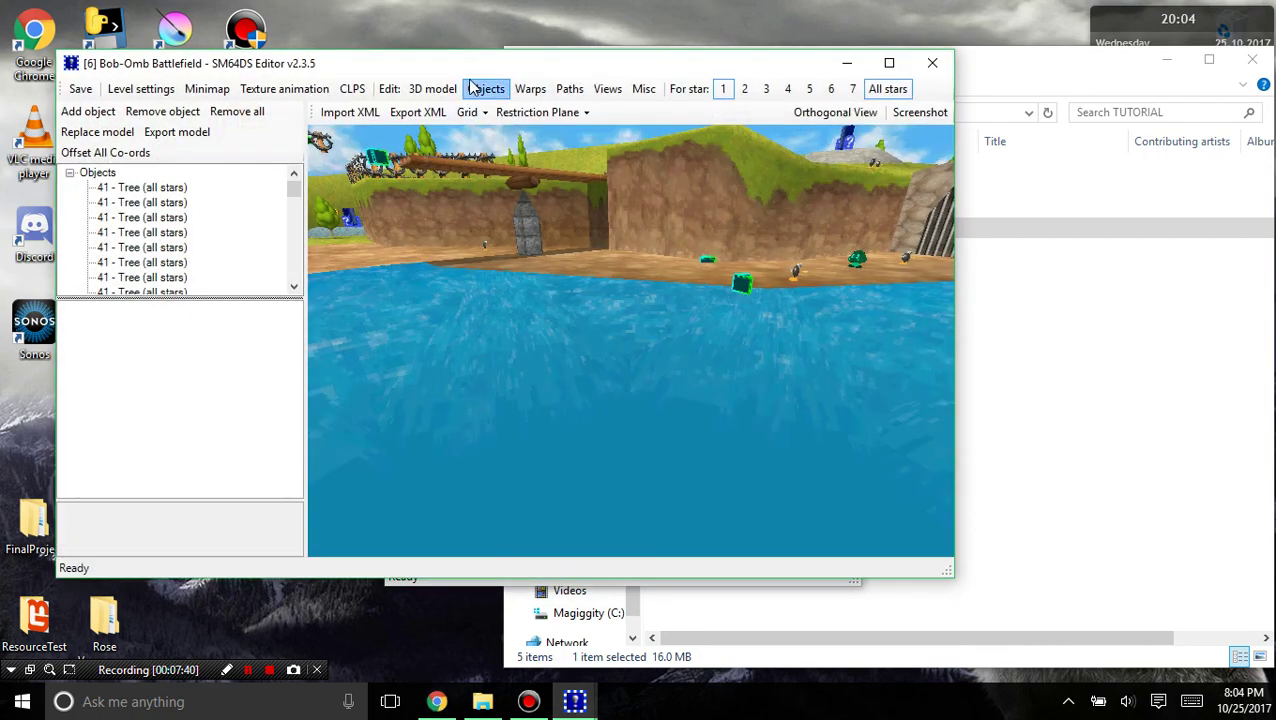
drag(476, 60, 700, 1)
Add a Goomba object on the grass beside the dirt path at about X -3.47, Y 0.04, Z 4.98
scroll(597, 286, down, 10)
right_drag(507, 370, 870, 430)
scroll(872, 431, up, 10)
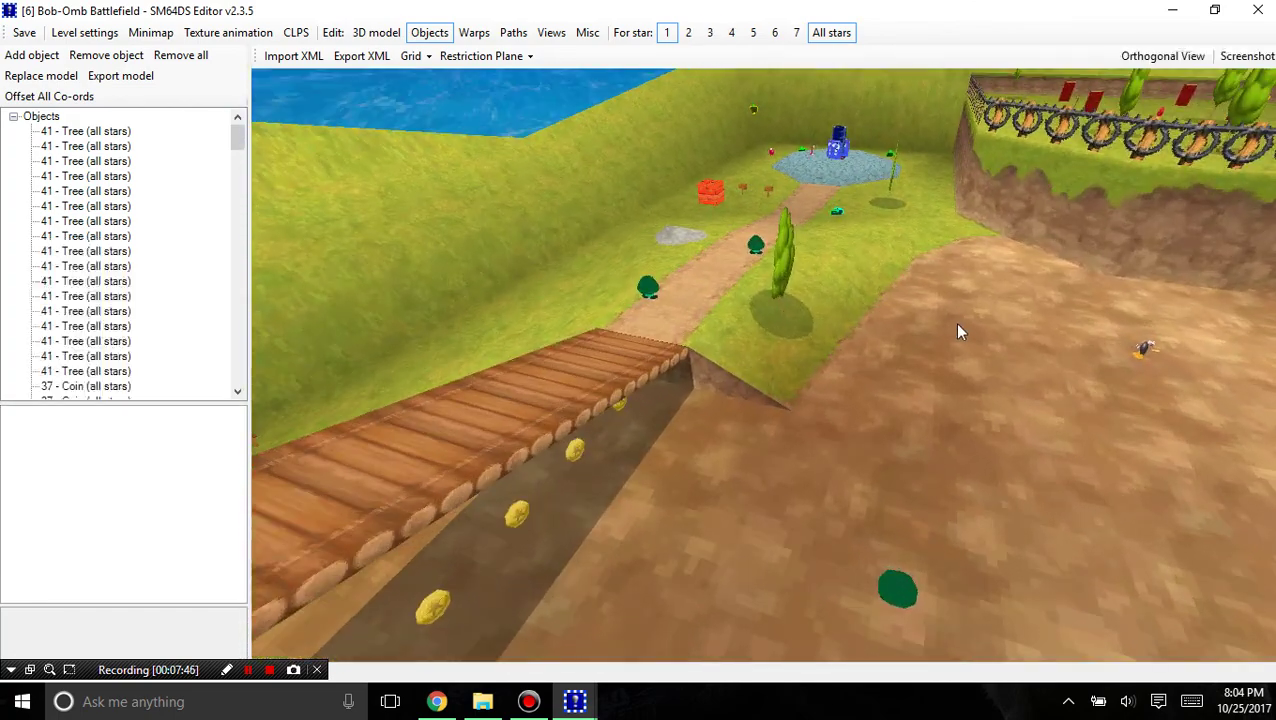
drag(957, 330, 262, 70)
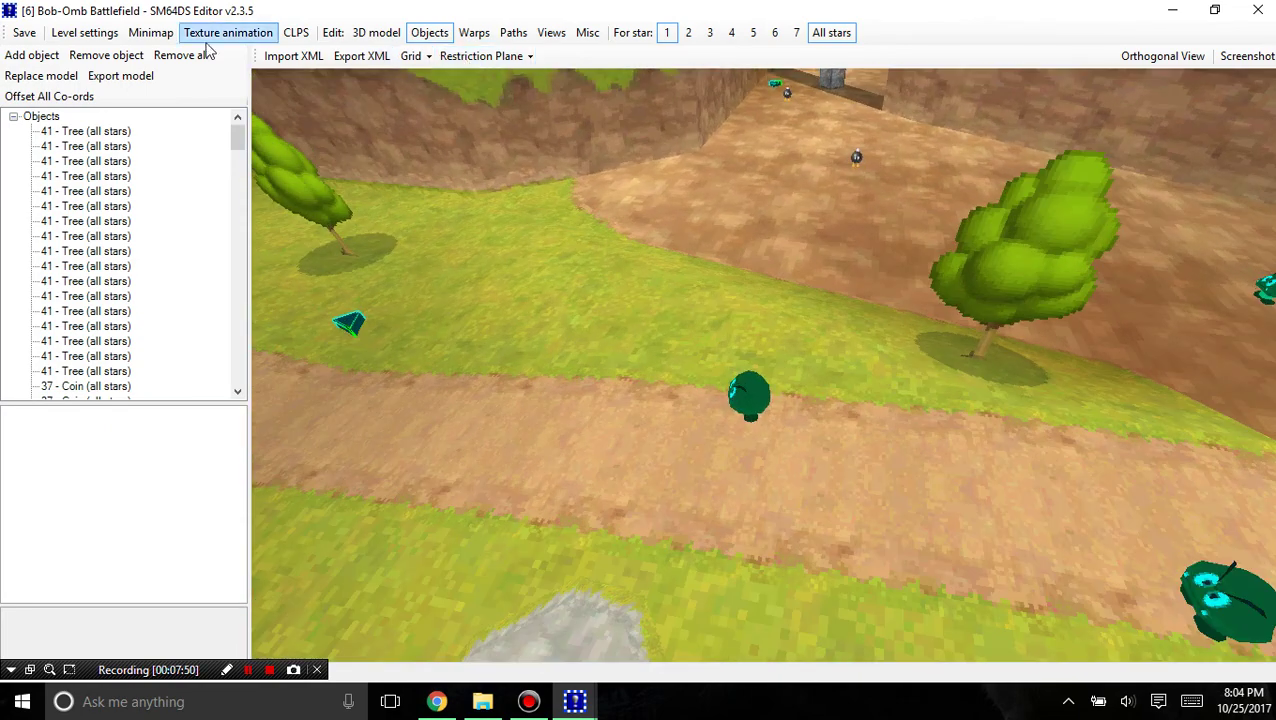
click(32, 56)
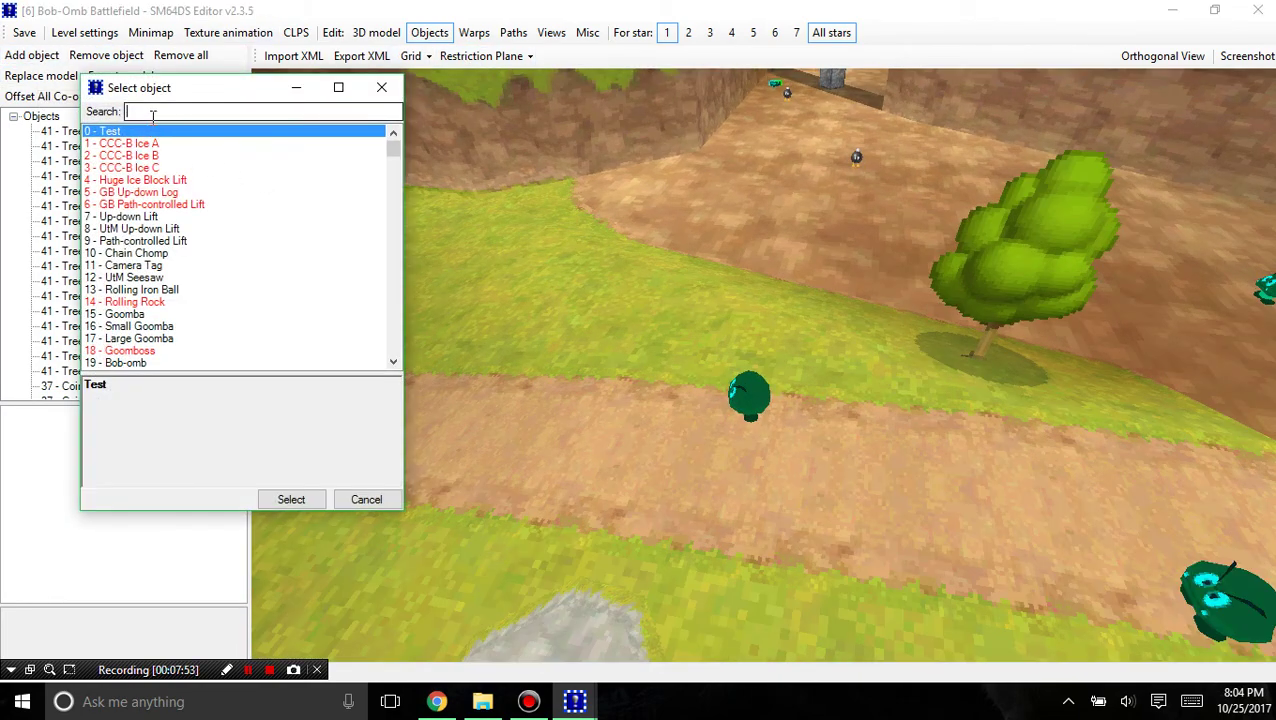
text(goom)
click(119, 130)
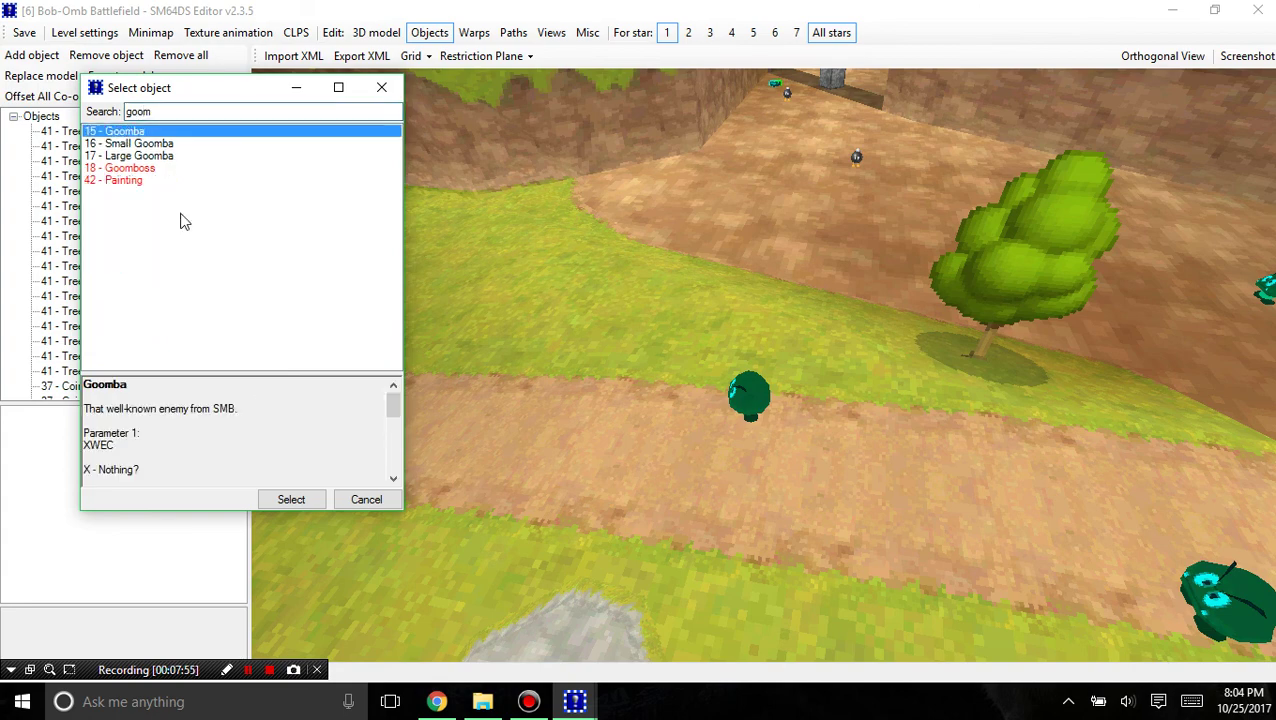
click(291, 499)
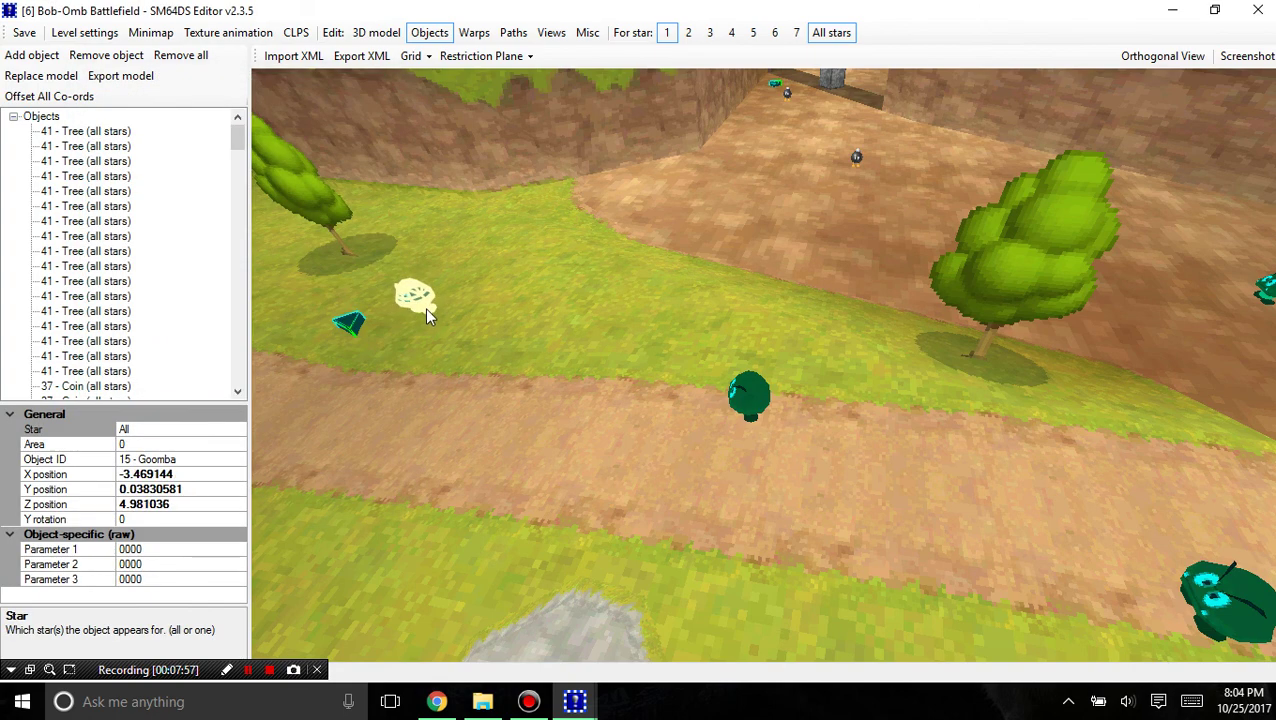
Copy the coordinates of the existing Goomba on the dirt path and paste them onto the newly added Goomba
click(752, 387)
scroll(618, 361, down, 3)
right_drag(618, 361, 635, 412)
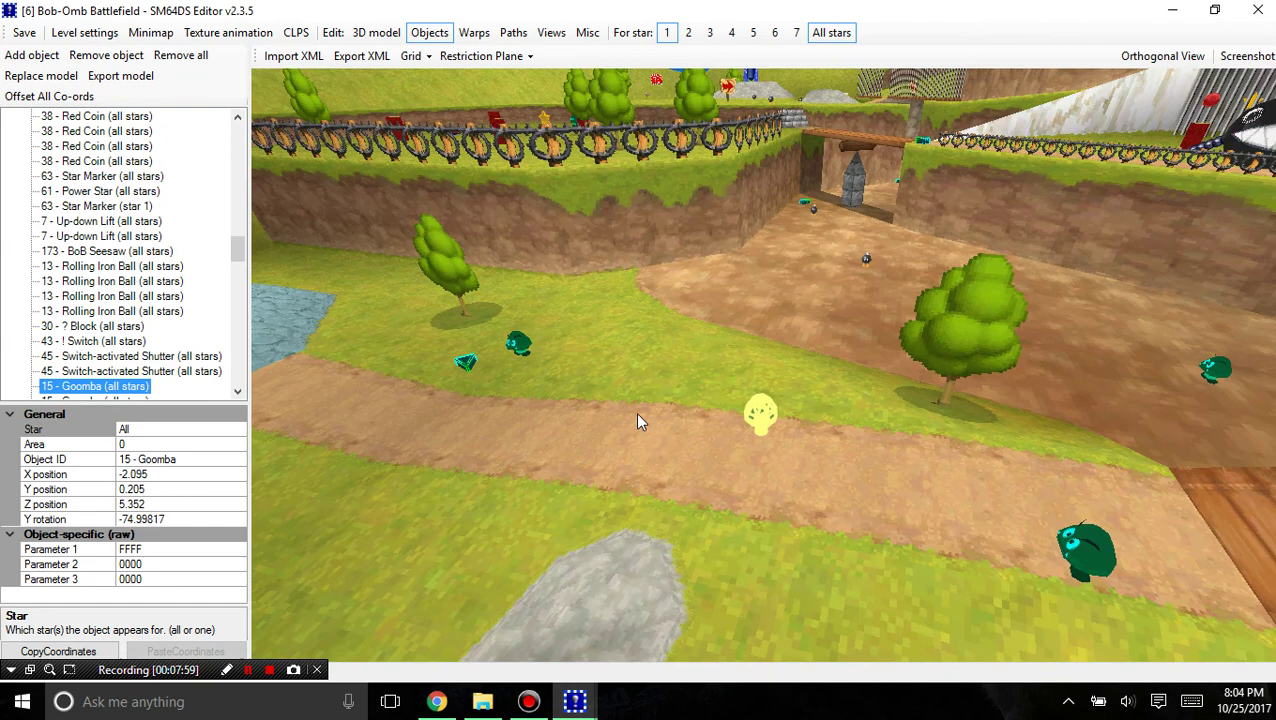
scroll(426, 470, up, 3)
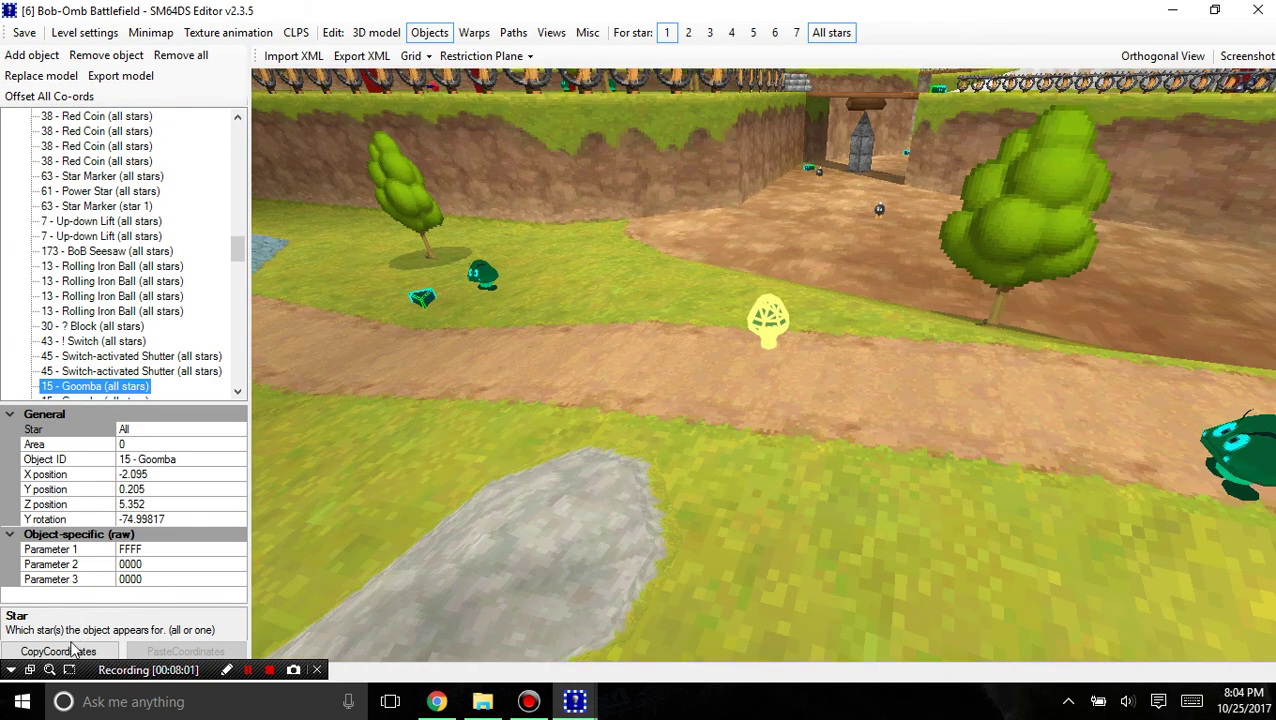
click(484, 279)
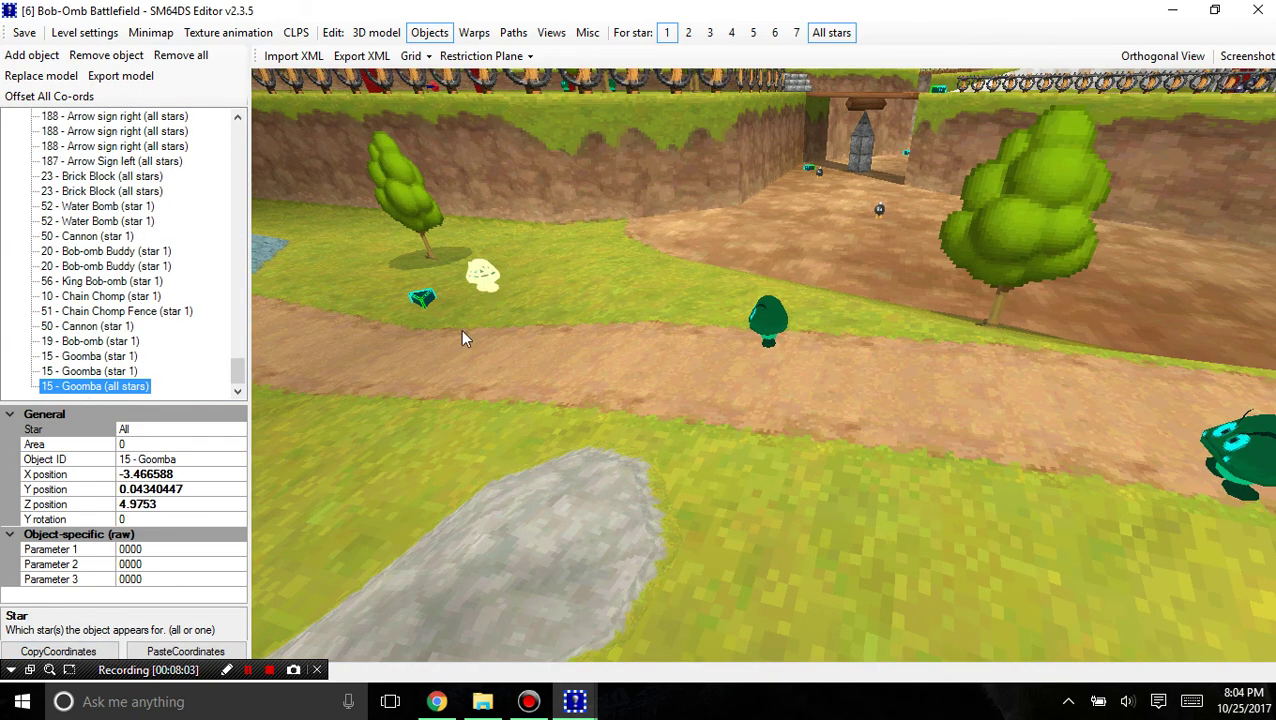
click(191, 651)
Move one of the two overlapping Goombas aside along the dirt path and deselect it
scroll(740, 372, up, 6)
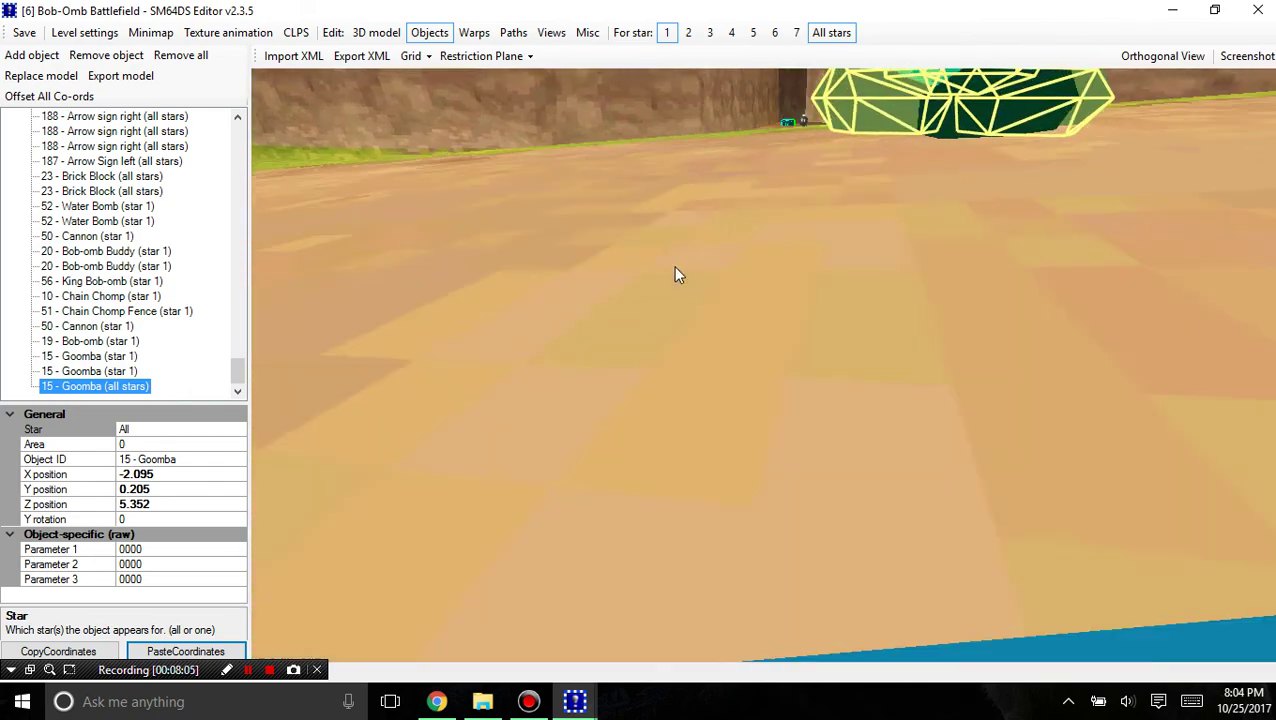
scroll(675, 264, down, 4)
right_drag(675, 264, 718, 198)
scroll(950, 334, up, 3)
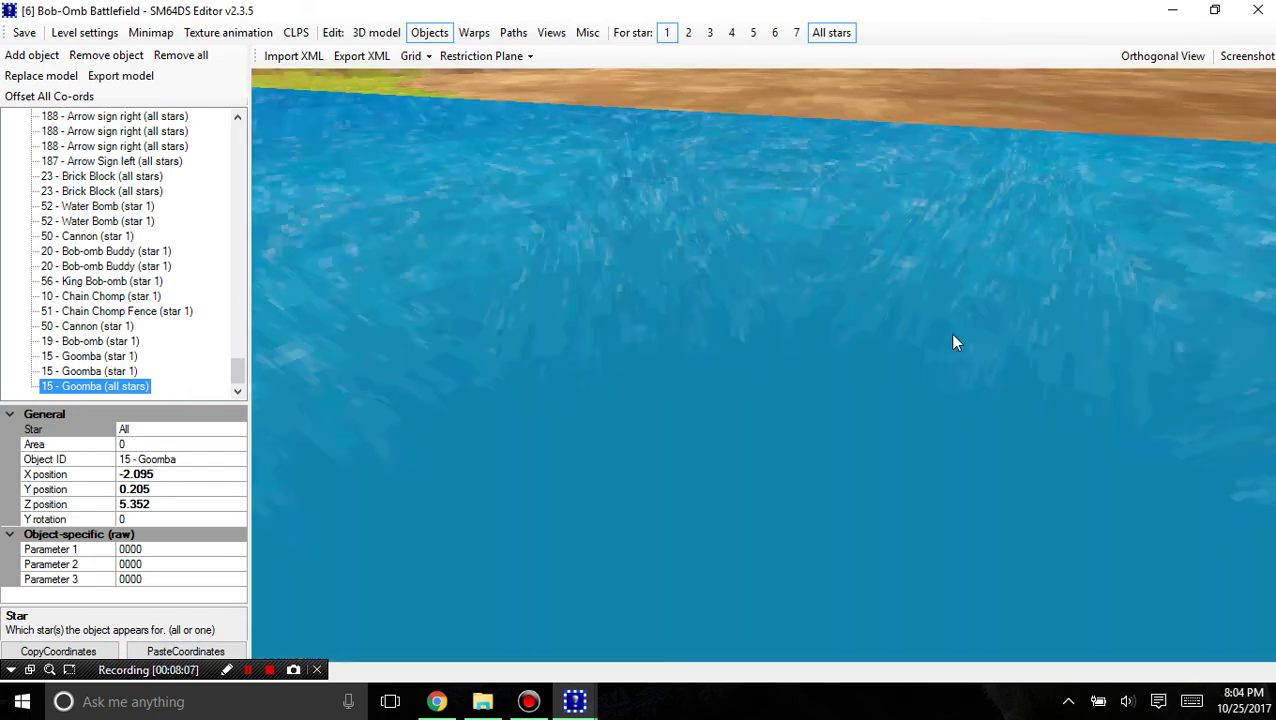
scroll(950, 334, down, 3)
right_drag(776, 346, 712, 340)
click(711, 333)
drag(711, 333, 494, 281)
click(536, 403)
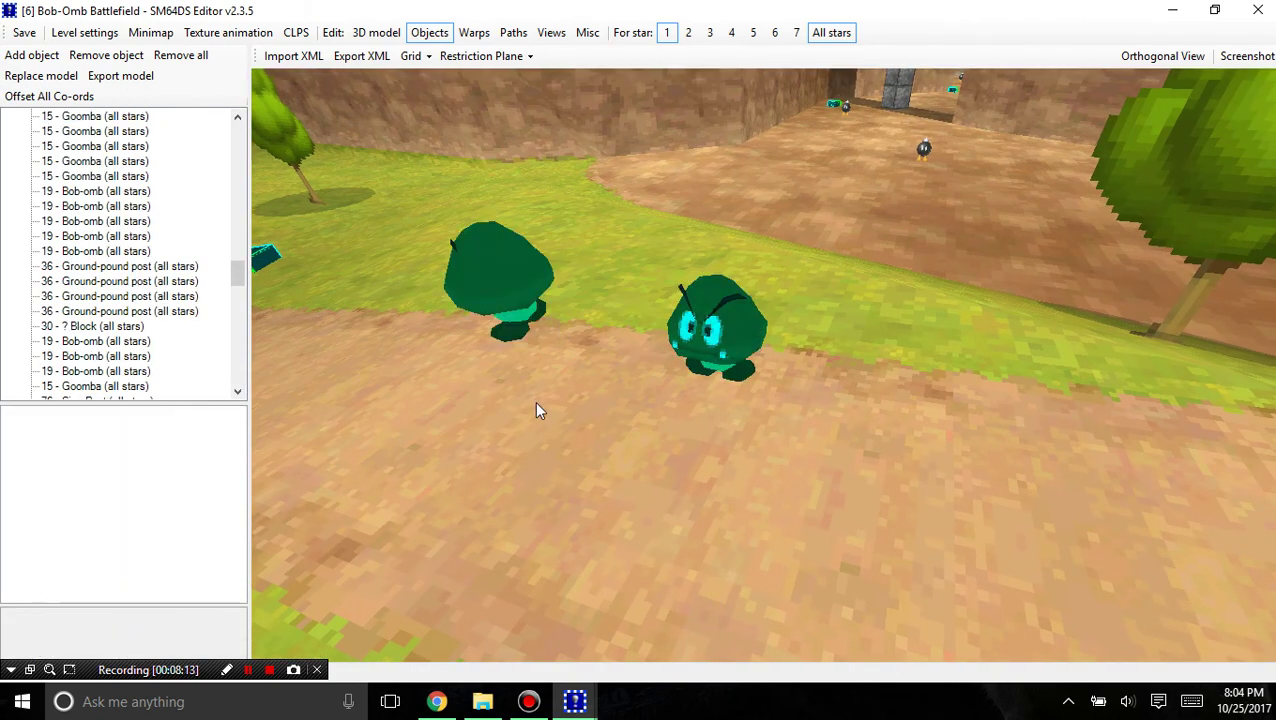
Switch to path editing and view the coordinates of a path node in the level
scroll(420, 384, down, 3)
drag(358, 376, 711, 427)
right_drag(710, 434, 690, 390)
click(513, 32)
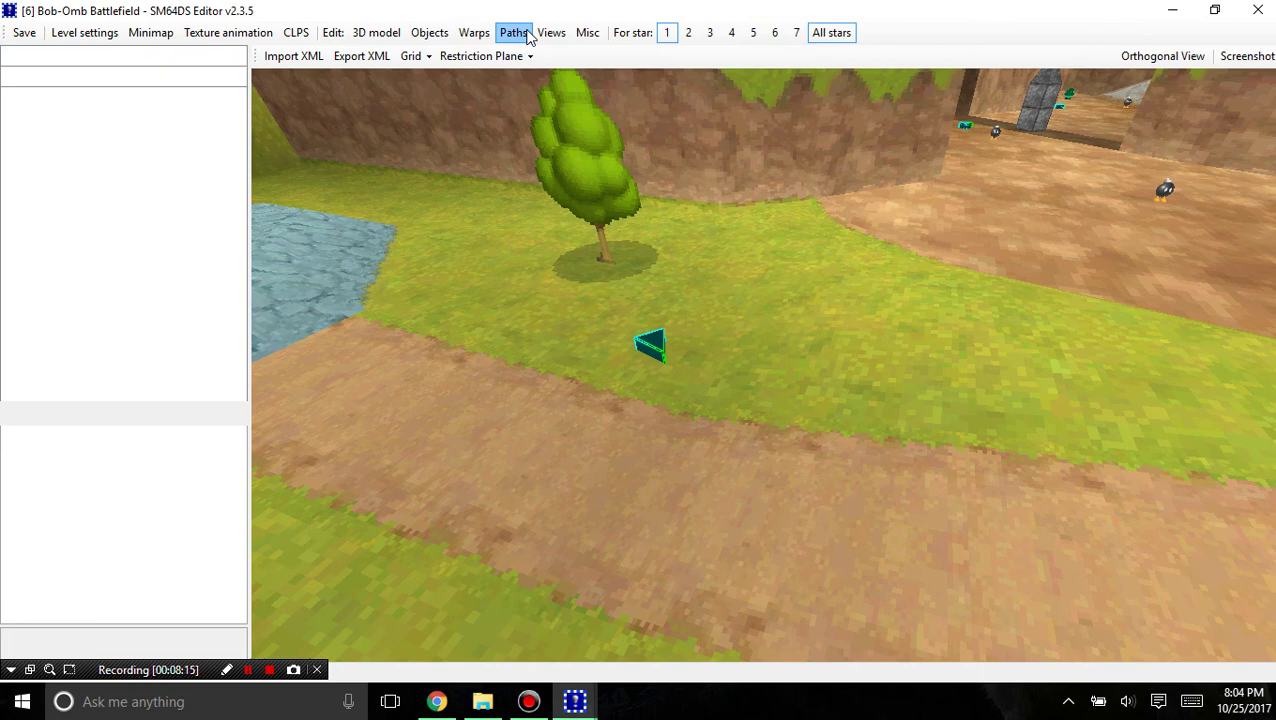
click(78, 170)
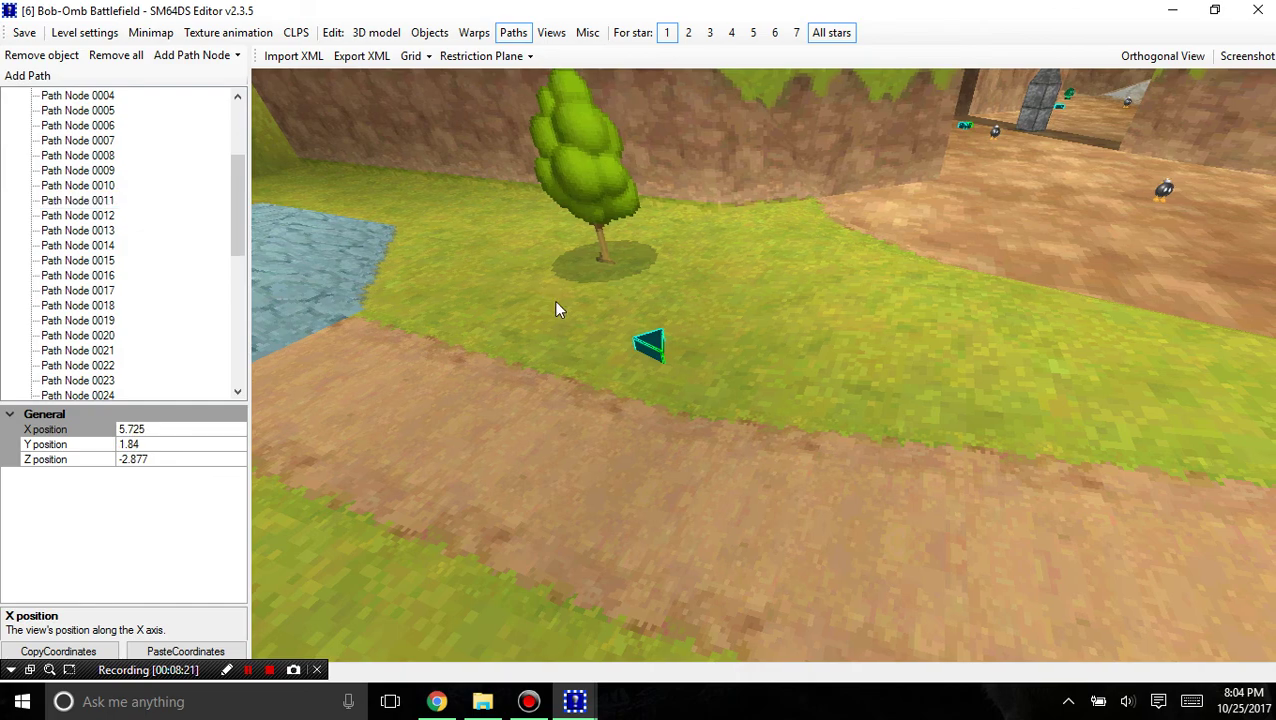
scroll(752, 335, down, 5)
right_drag(801, 328, 722, 326)
scroll(490, 257, up, 4)
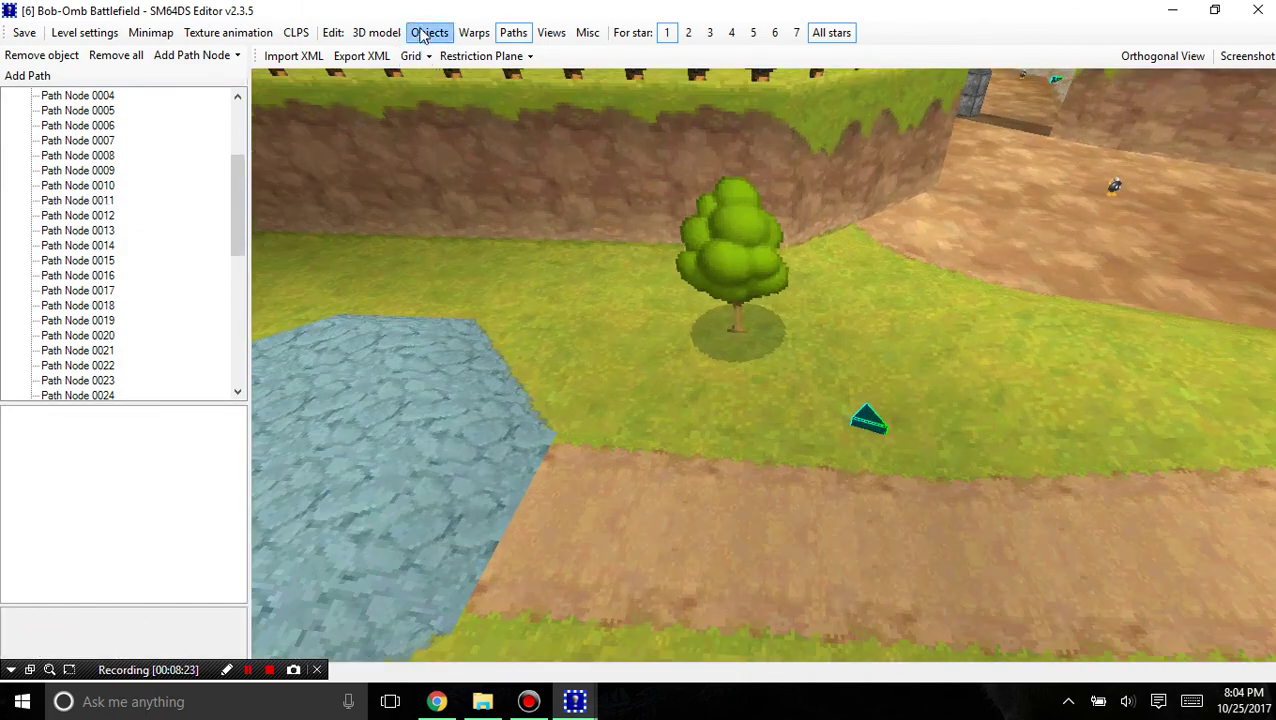
Return to object editing and add a Coin on the dirt path beside the stone area at about X -4.50, Y 0.03, Z 5.57
click(424, 36)
scroll(534, 258, down, 4)
right_drag(534, 258, 679, 242)
scroll(677, 245, up, 4)
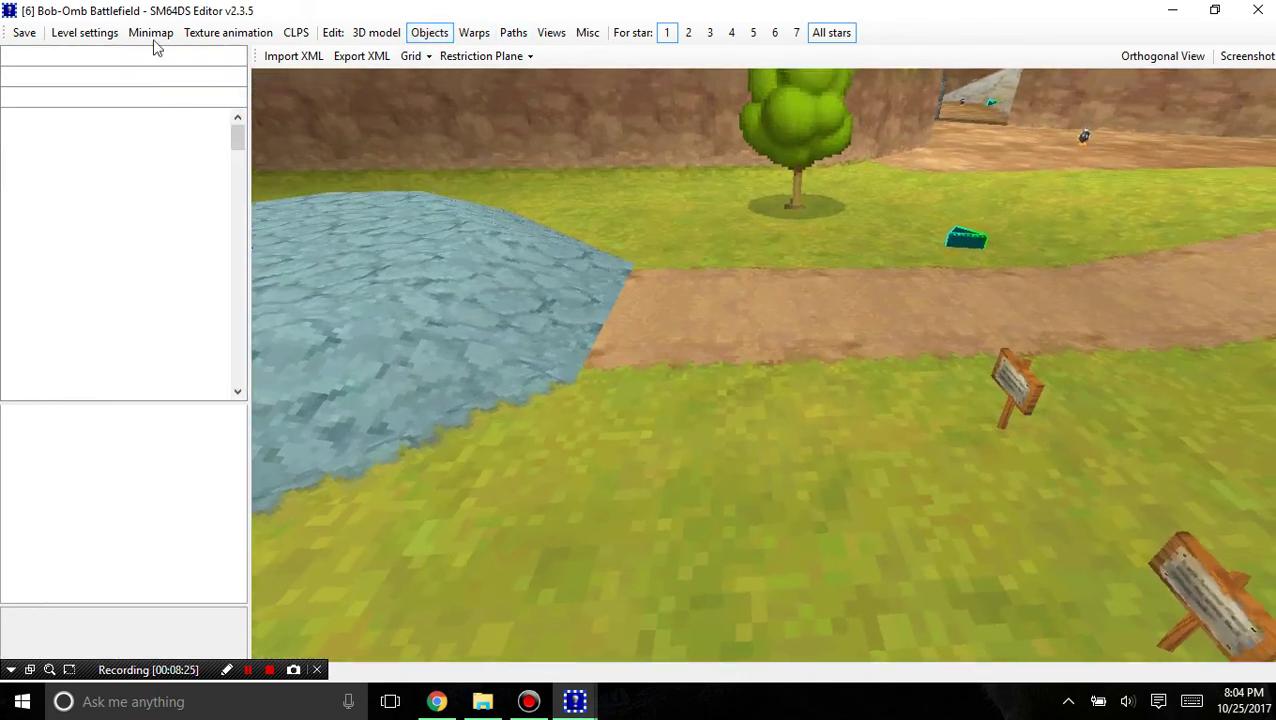
click(31, 55)
click(172, 134)
text(c)
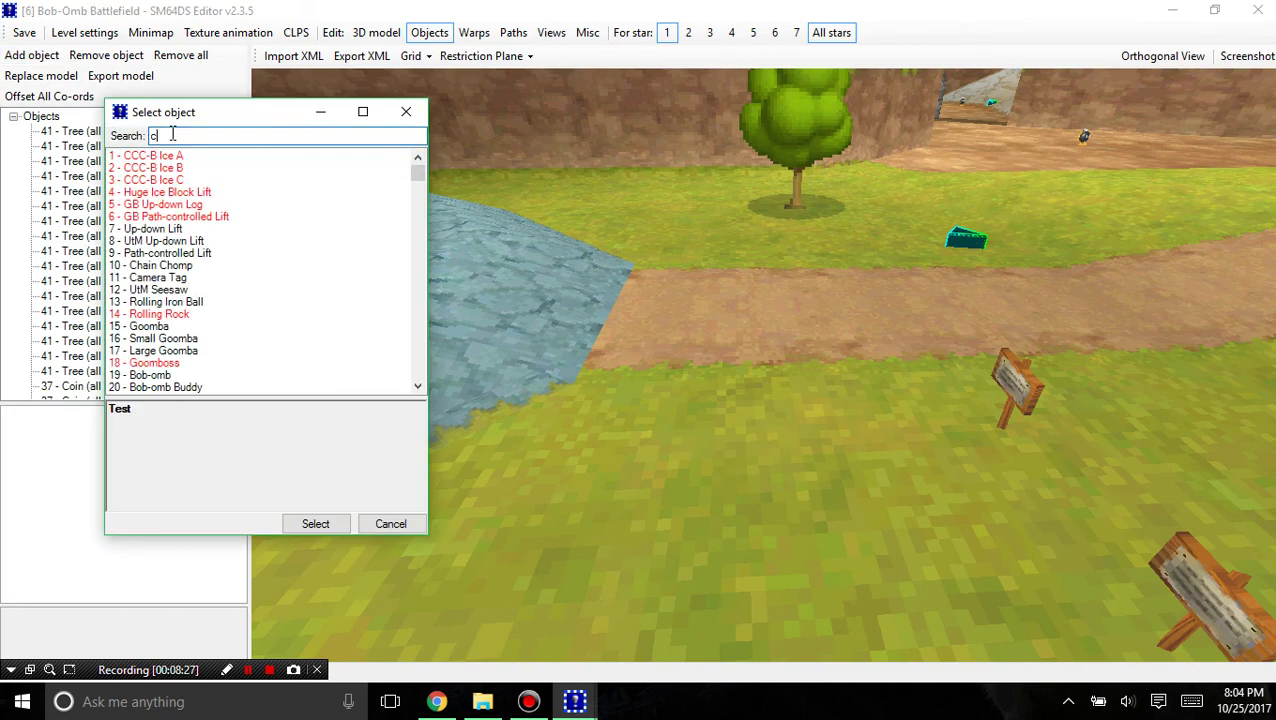
text(oin)
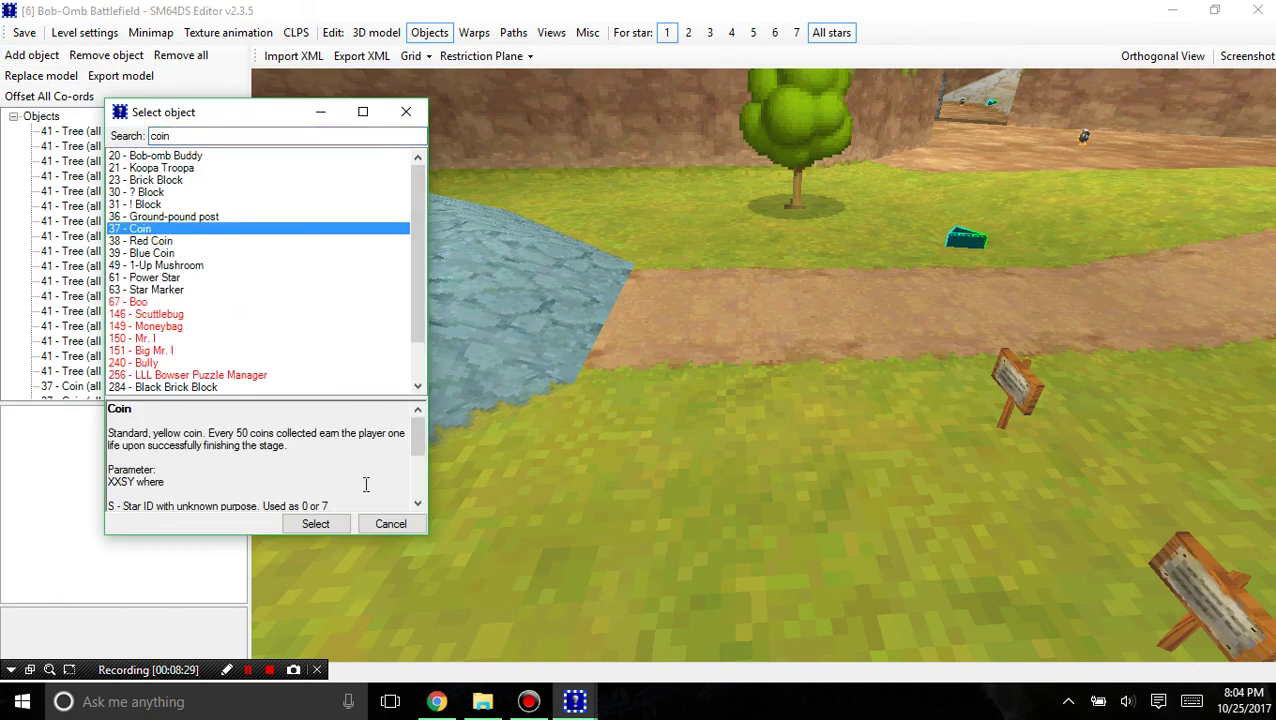
click(315, 523)
click(688, 317)
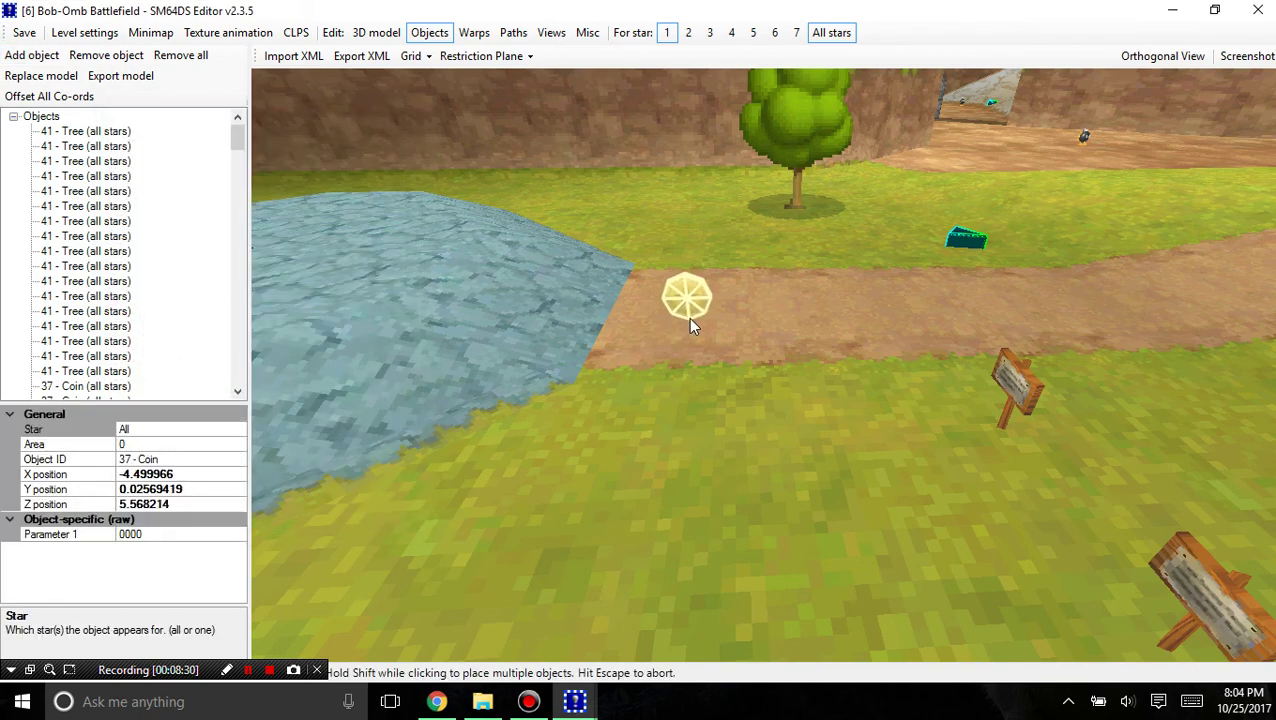
Place four more coins on the grass between the stone area and the cliff wall
shift+click(676, 201)
shift+click(613, 200)
shift+click(539, 184)
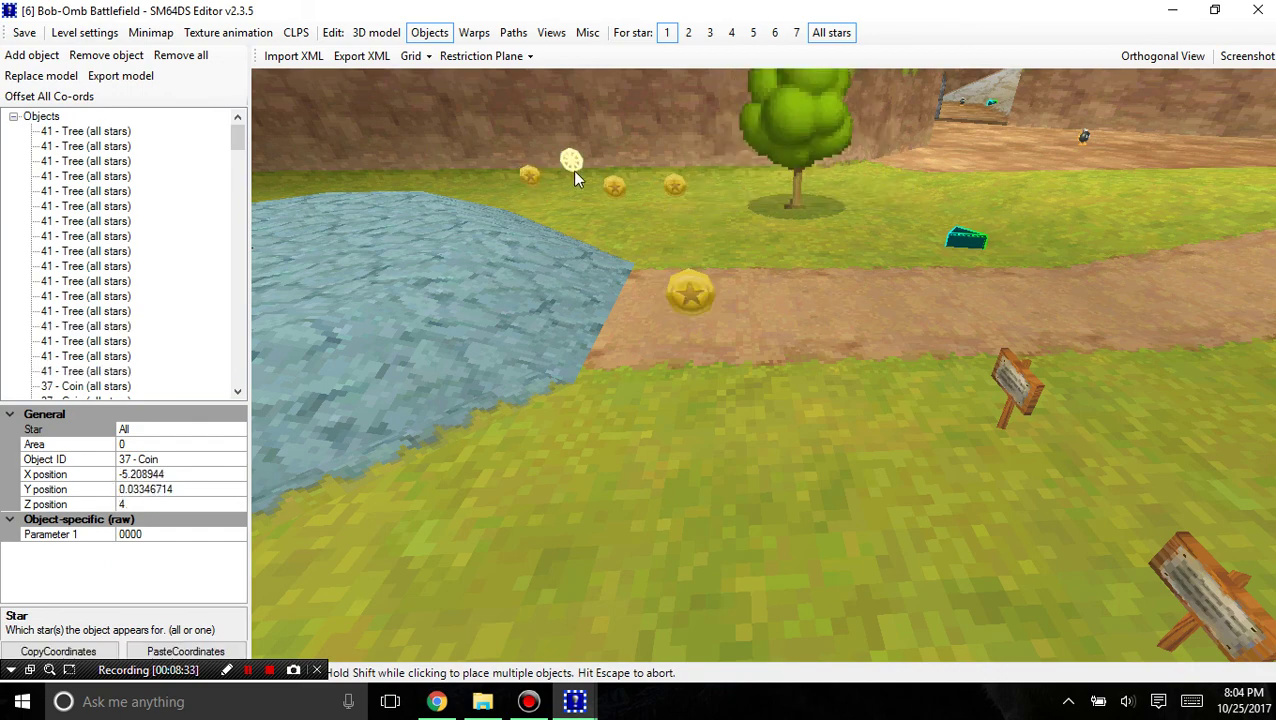
scroll(572, 168, up, 3)
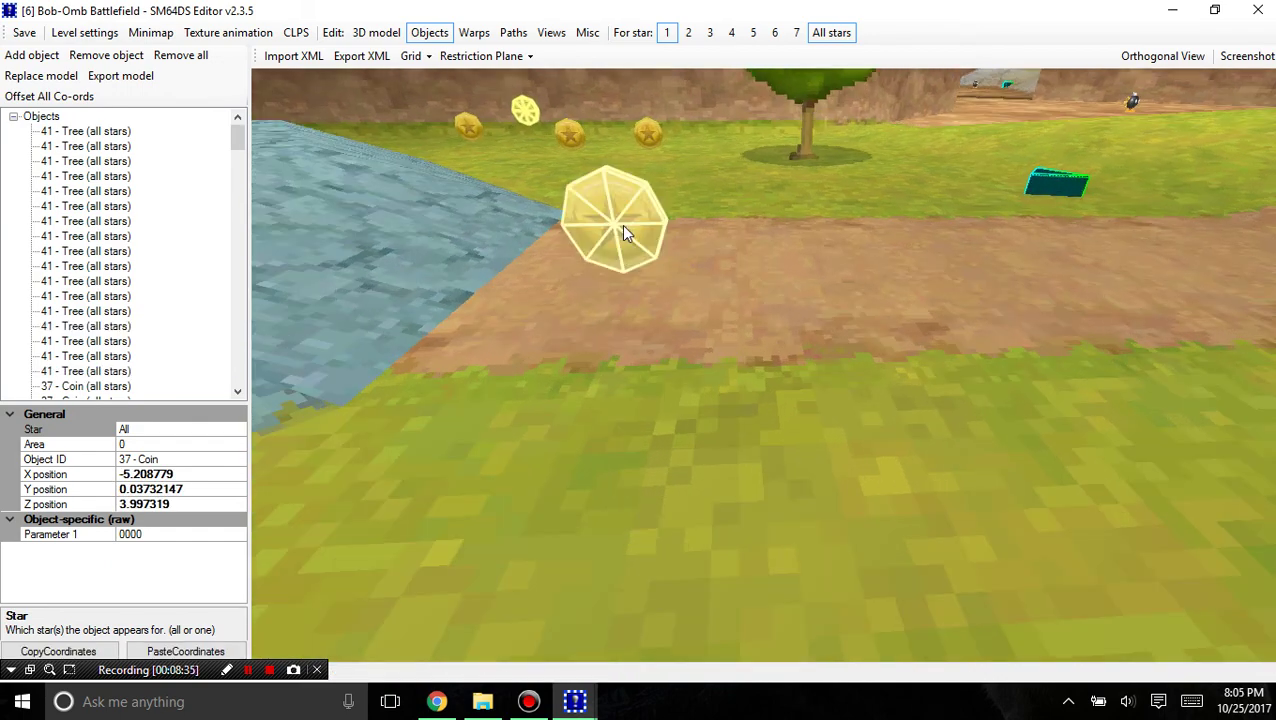
Reposition the coin on the dirt path to about X -4.44, Y 0.01, Z 5.48 and deselect it
click(630, 224)
drag(642, 224, 683, 240)
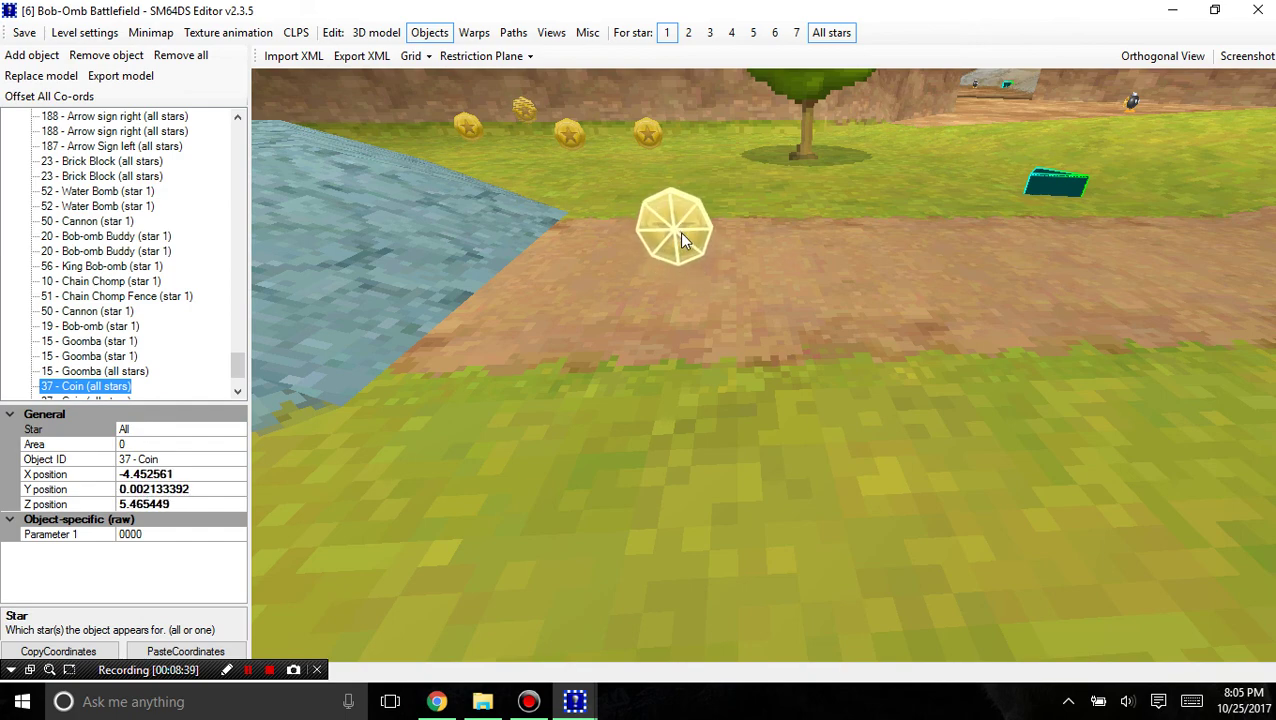
scroll(505, 147, up, 1)
right_drag(508, 150, 440, 200)
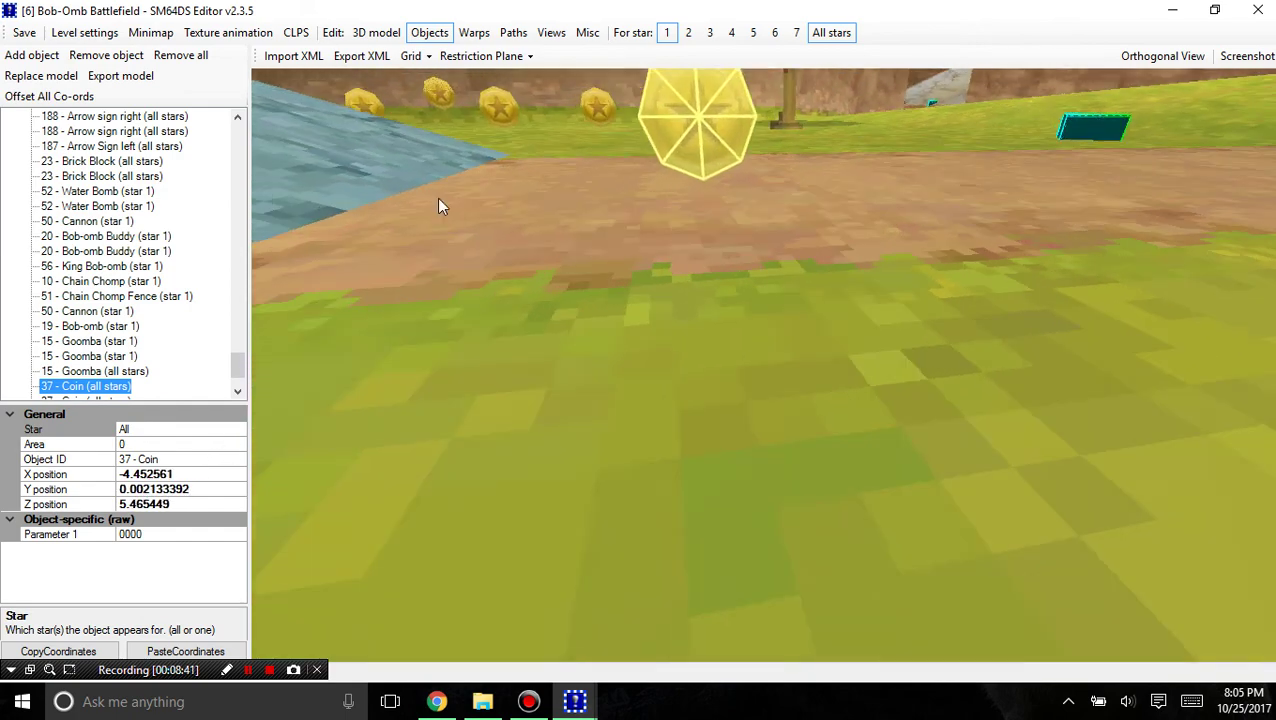
scroll(440, 195, up, 1)
drag(680, 111, 680, 101)
click(591, 234)
scroll(591, 236, down, 3)
right_drag(591, 236, 600, 301)
drag(600, 310, 756, 344)
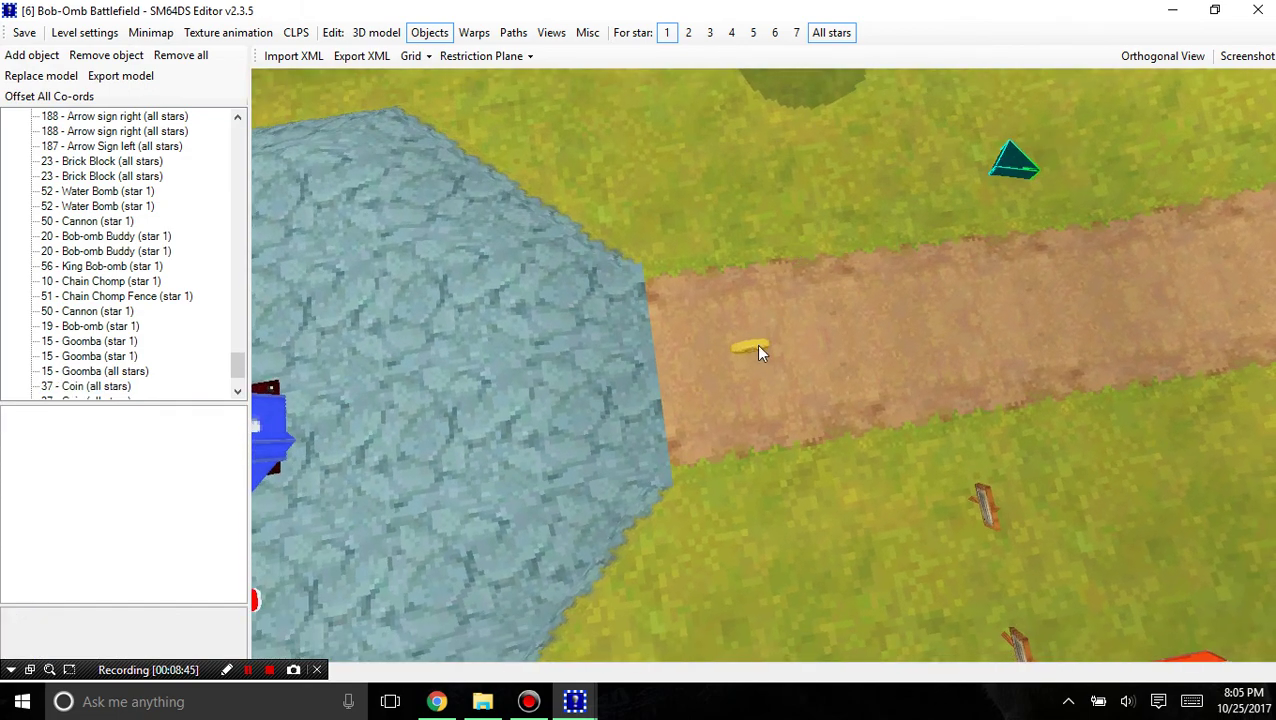
Copy the dirt-path coin's coordinates and paste them onto each of the other four new coins
click(755, 351)
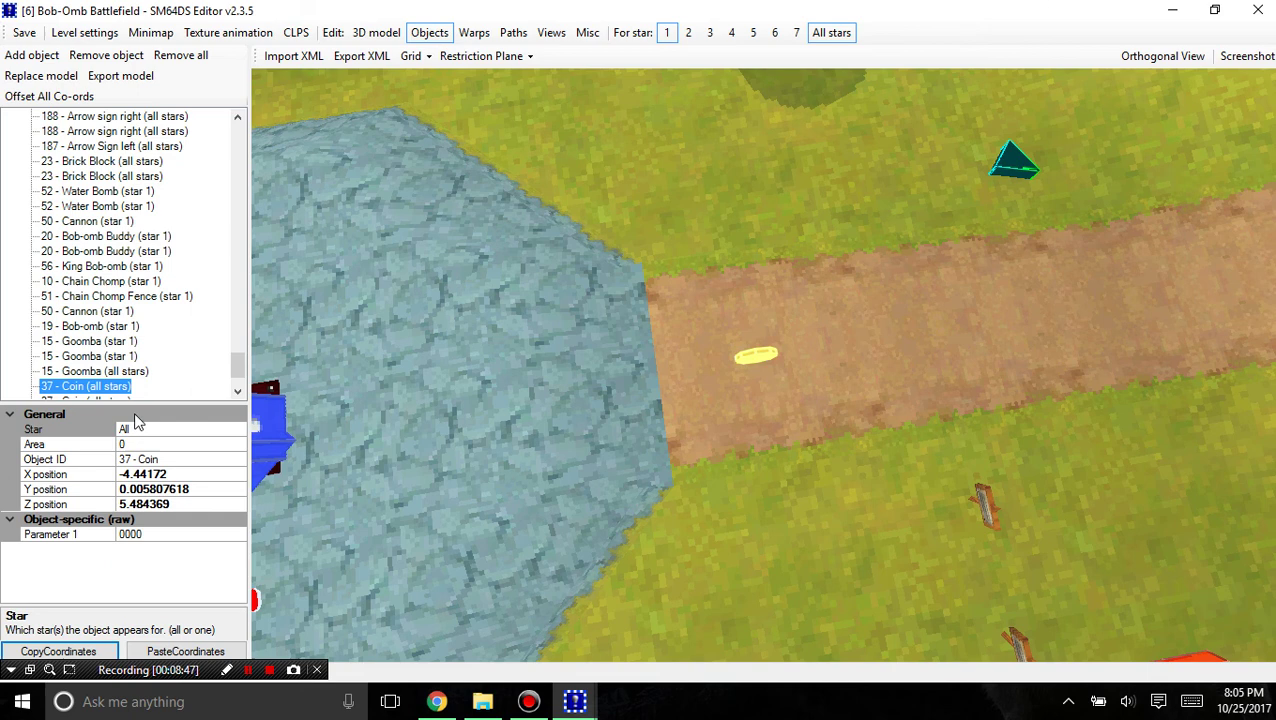
scroll(134, 354, down, 2)
click(96, 343)
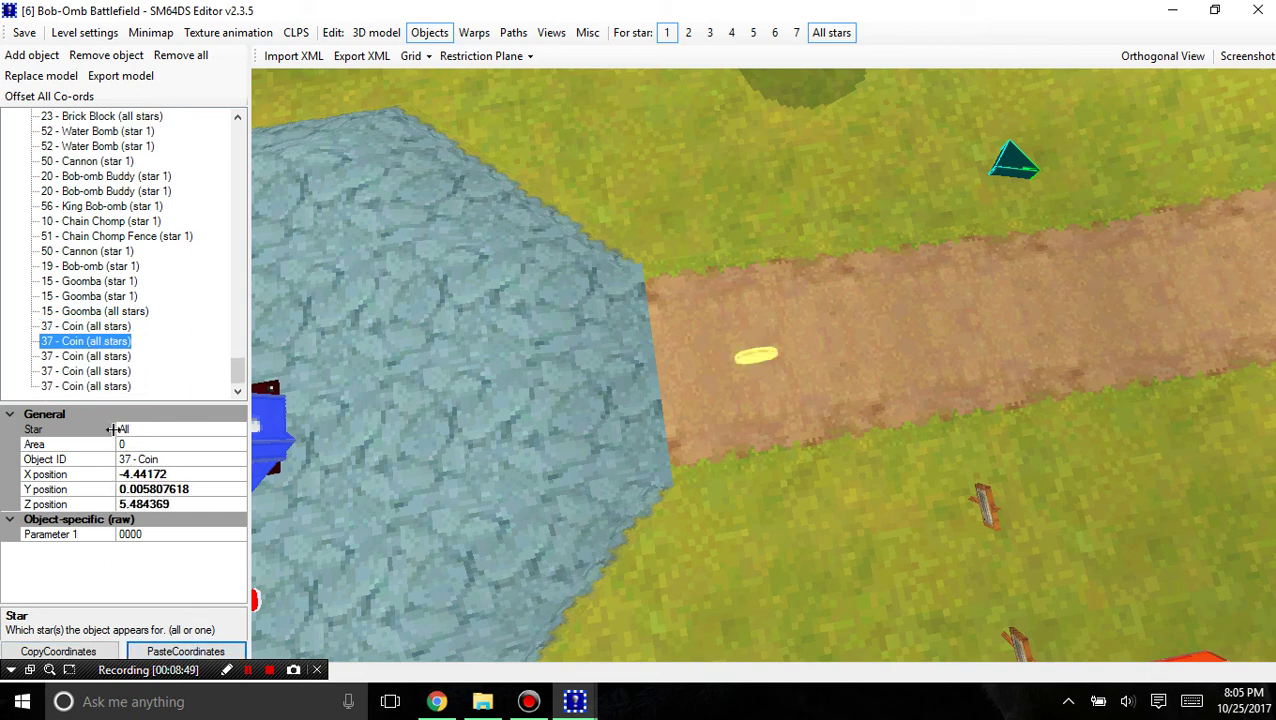
click(88, 358)
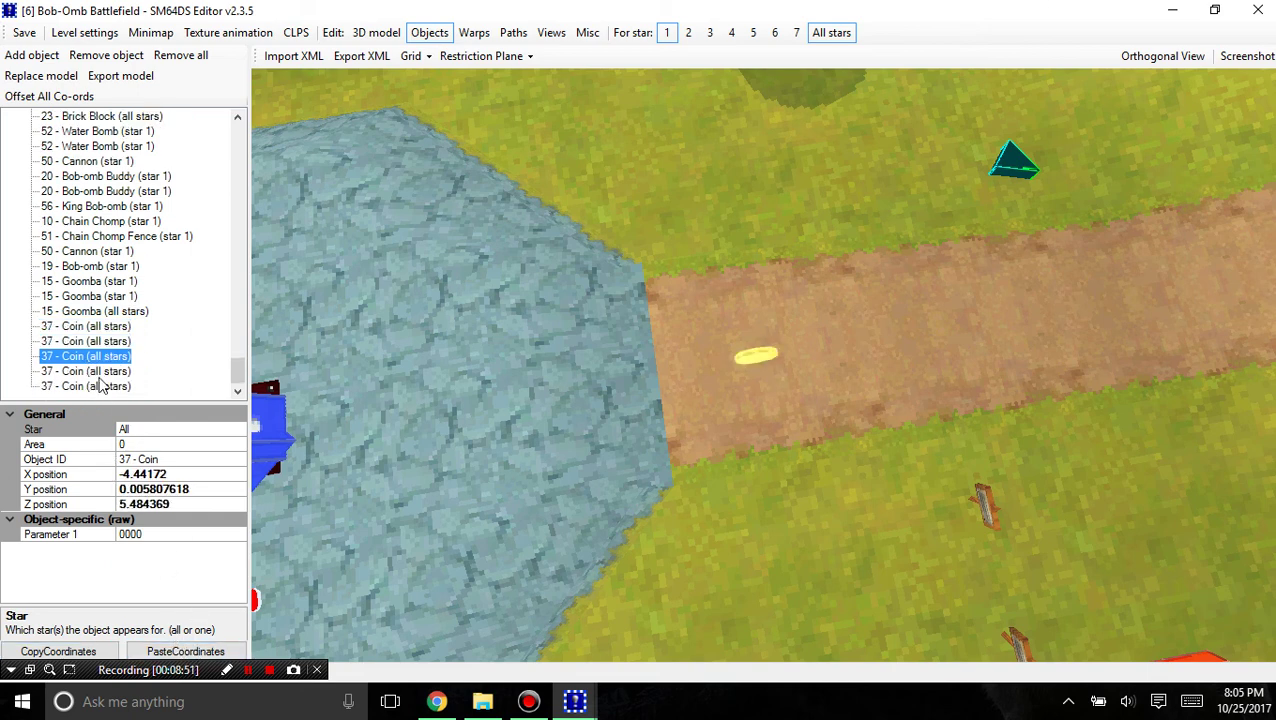
key(Down)
key(Down)
Offset the second new coin from the stacked coins by setting its Z position to 5.084369
click(138, 504)
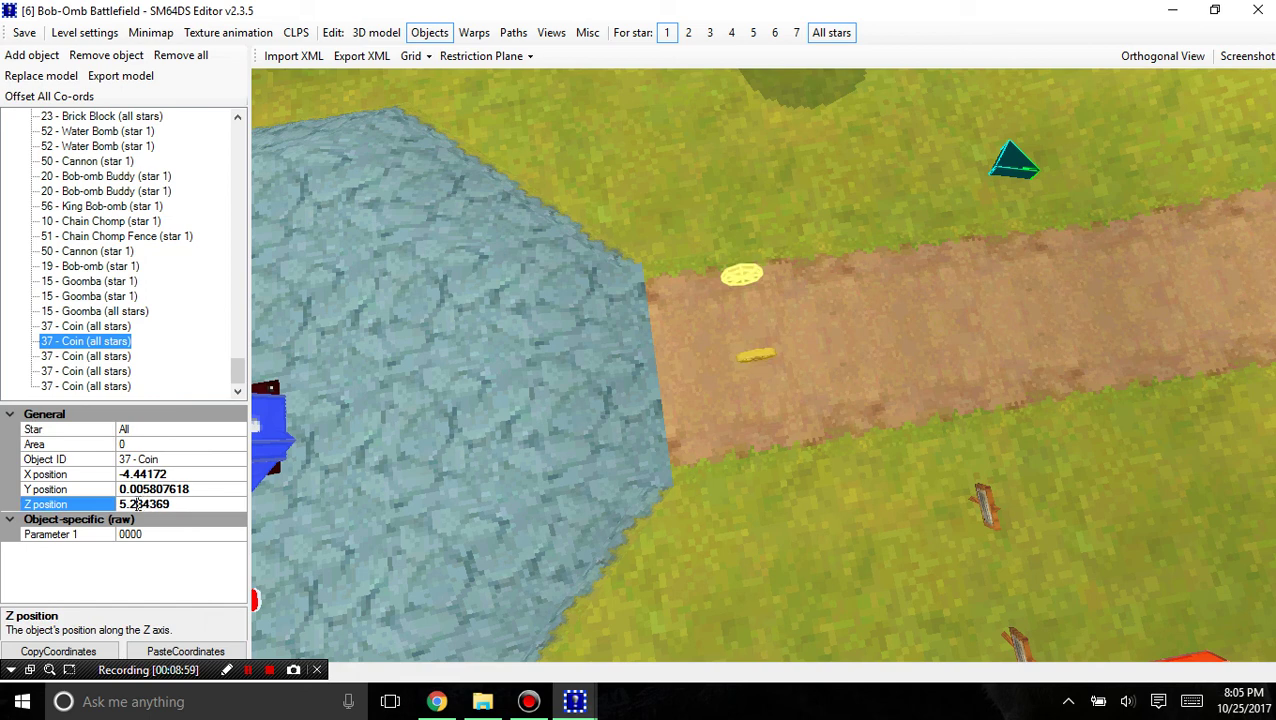
key(BackSpace)
text(0)
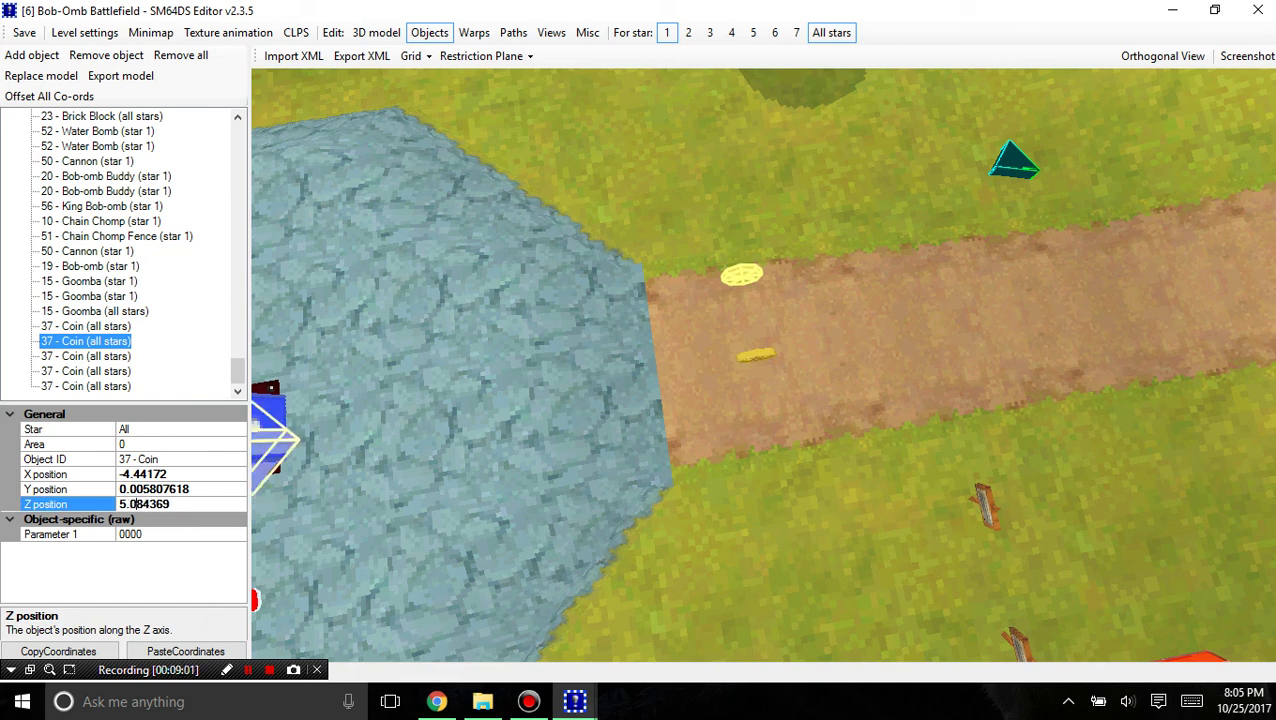
key(Return)
key(BackSpace)
text(4)
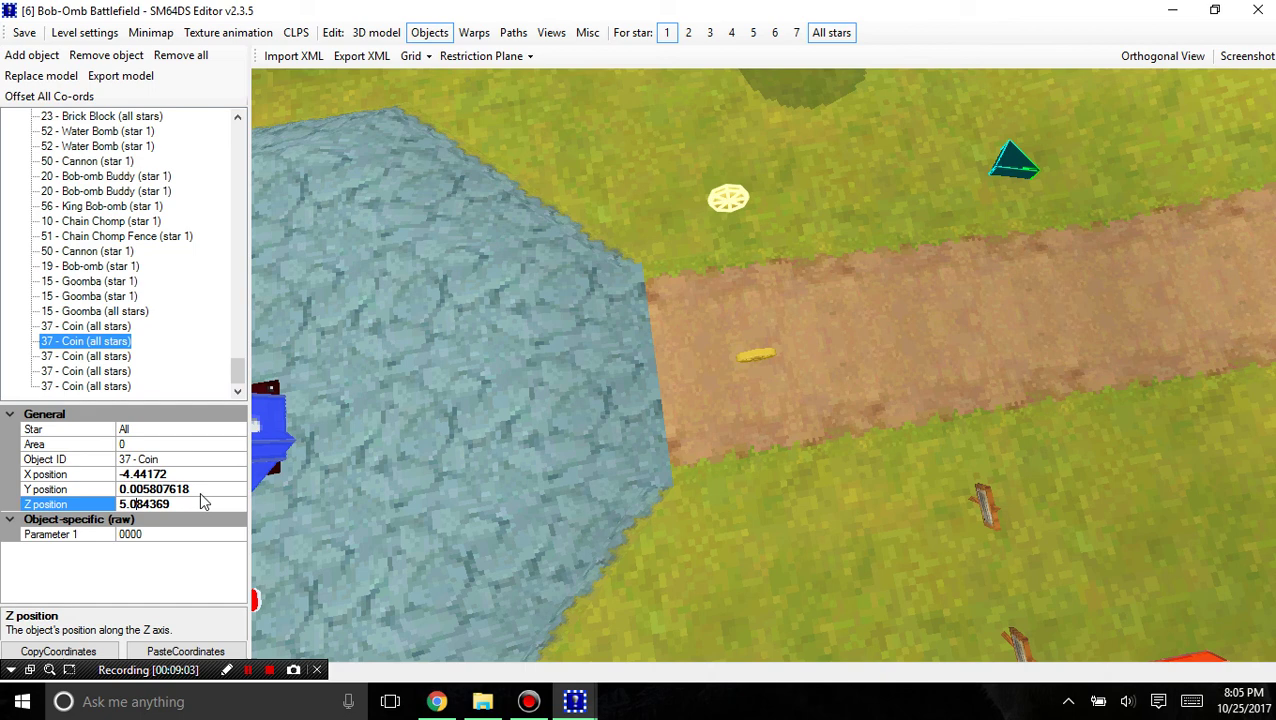
Spread the stacked coins into a row along the dirt path by adjusting their position coordinates
key(Return)
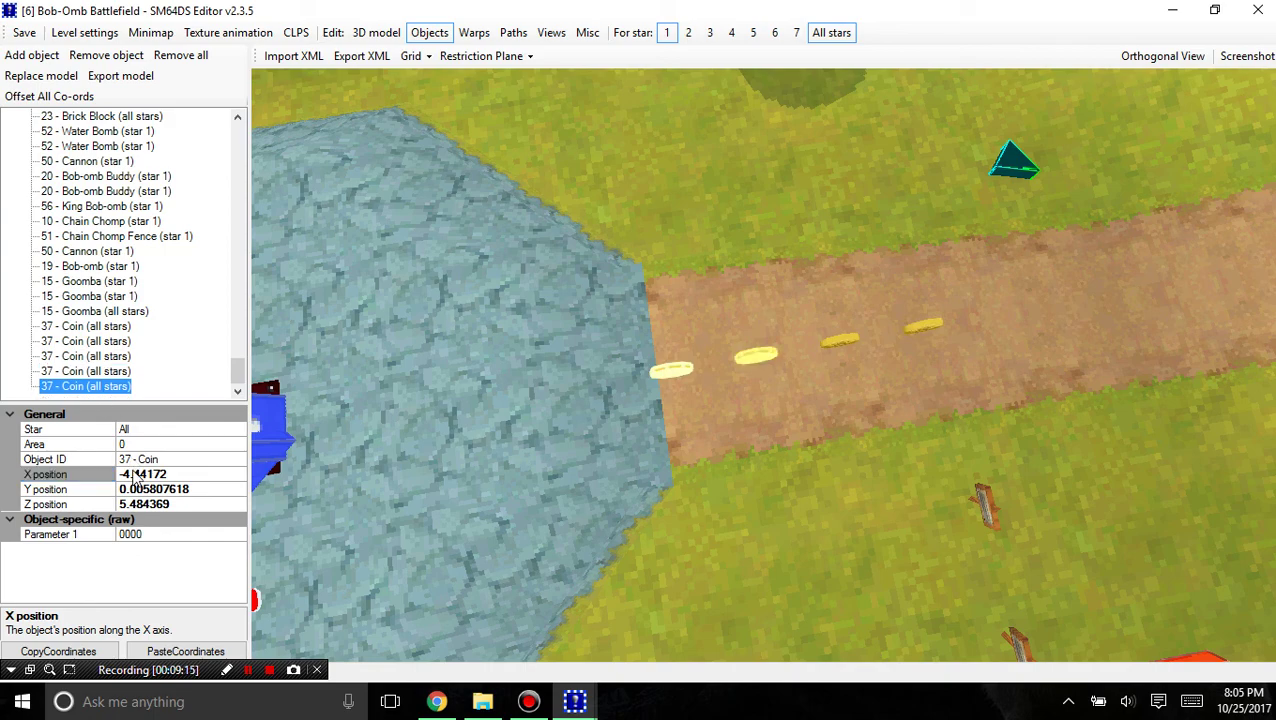
Open the level's Model and Collision Map Importer, review its general model importation settings, and close it
right_drag(600, 154, 664, 706)
right_drag(500, 440, 891, 568)
drag(893, 576, 643, 410)
drag(798, 334, 908, 436)
scroll(732, 290, up, 5)
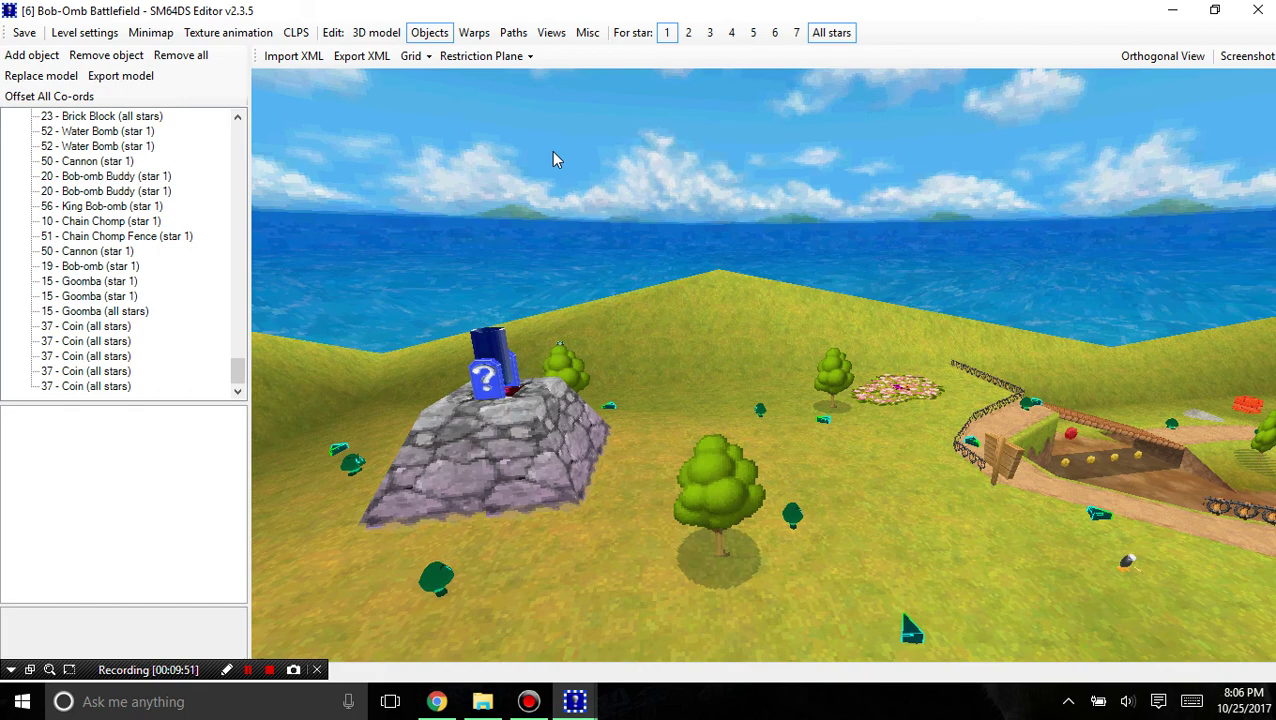
click(376, 32)
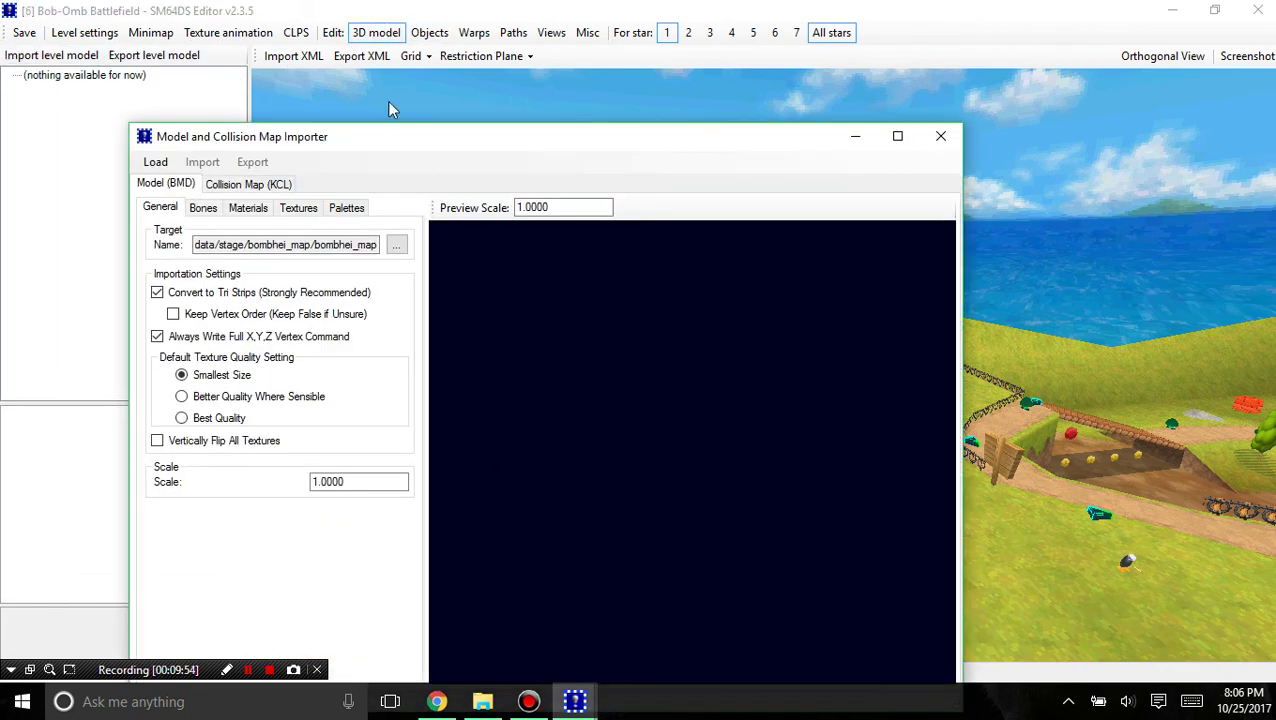
drag(398, 136, 333, 73)
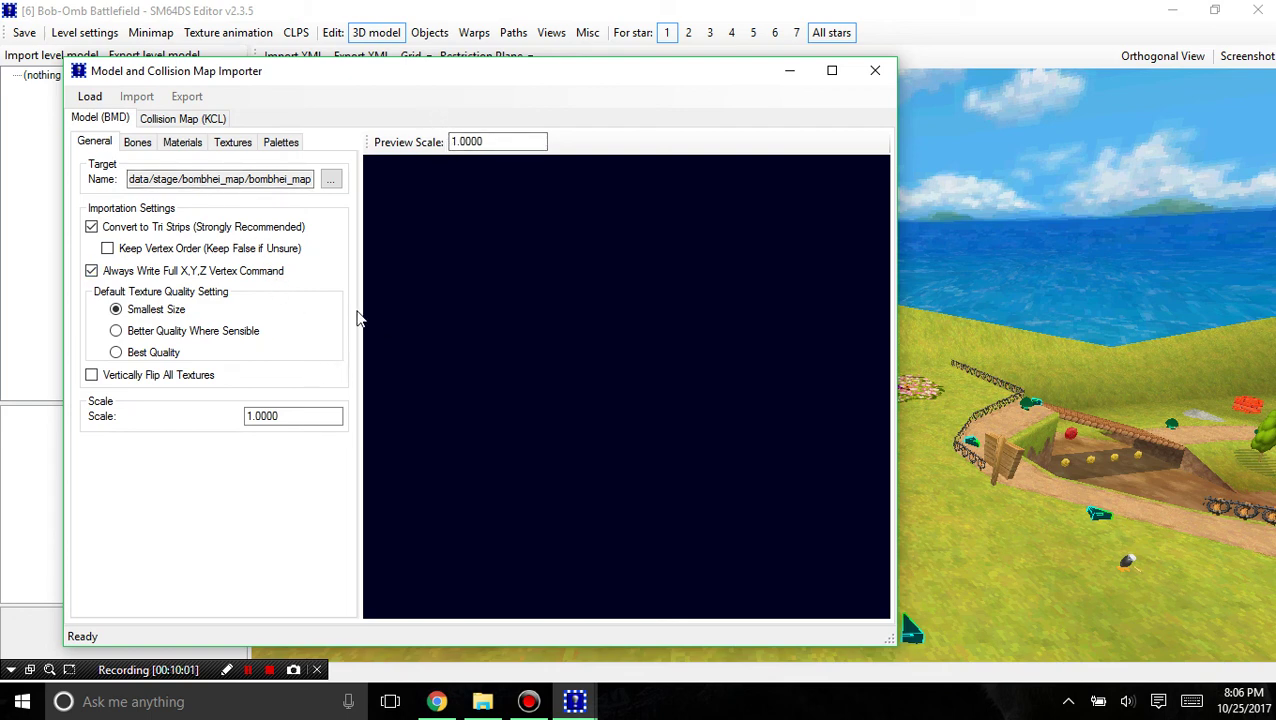
click(875, 71)
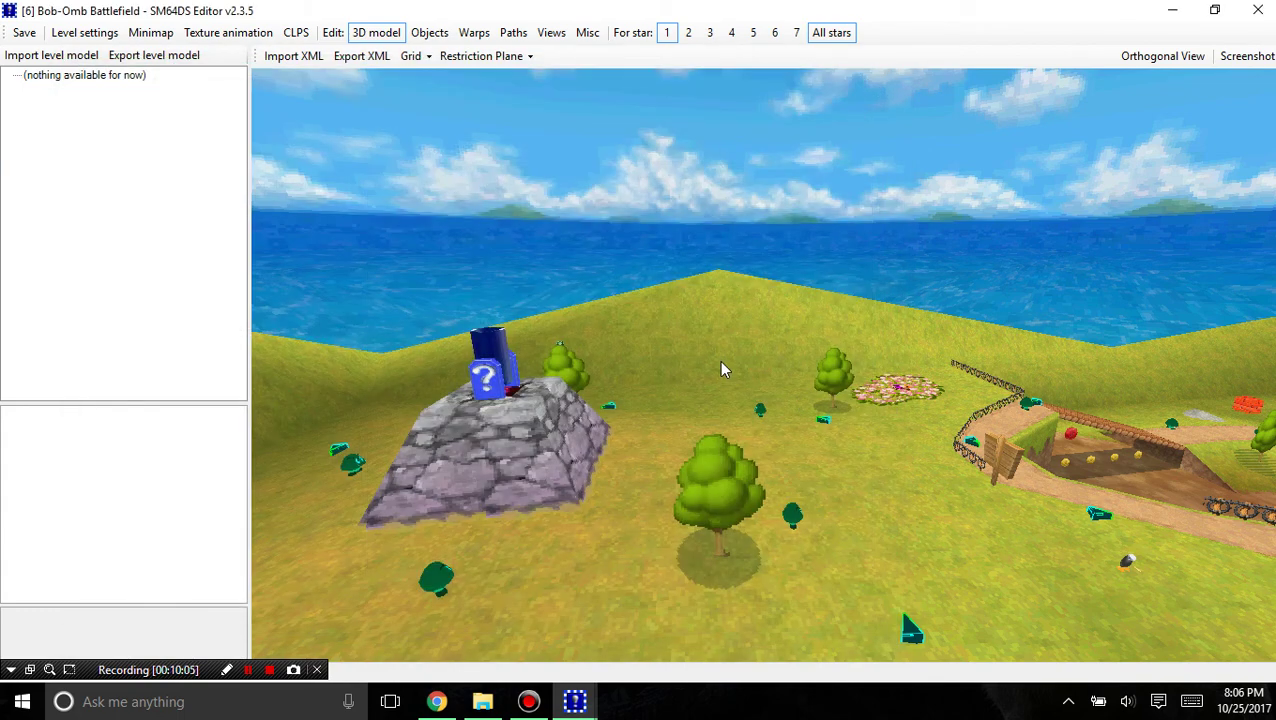
Switch to Chrome and look through the file list of the my-improved-version-of-sm64dse GitHub repository, returning to its start
click(445, 702)
scroll(464, 464, down, 15)
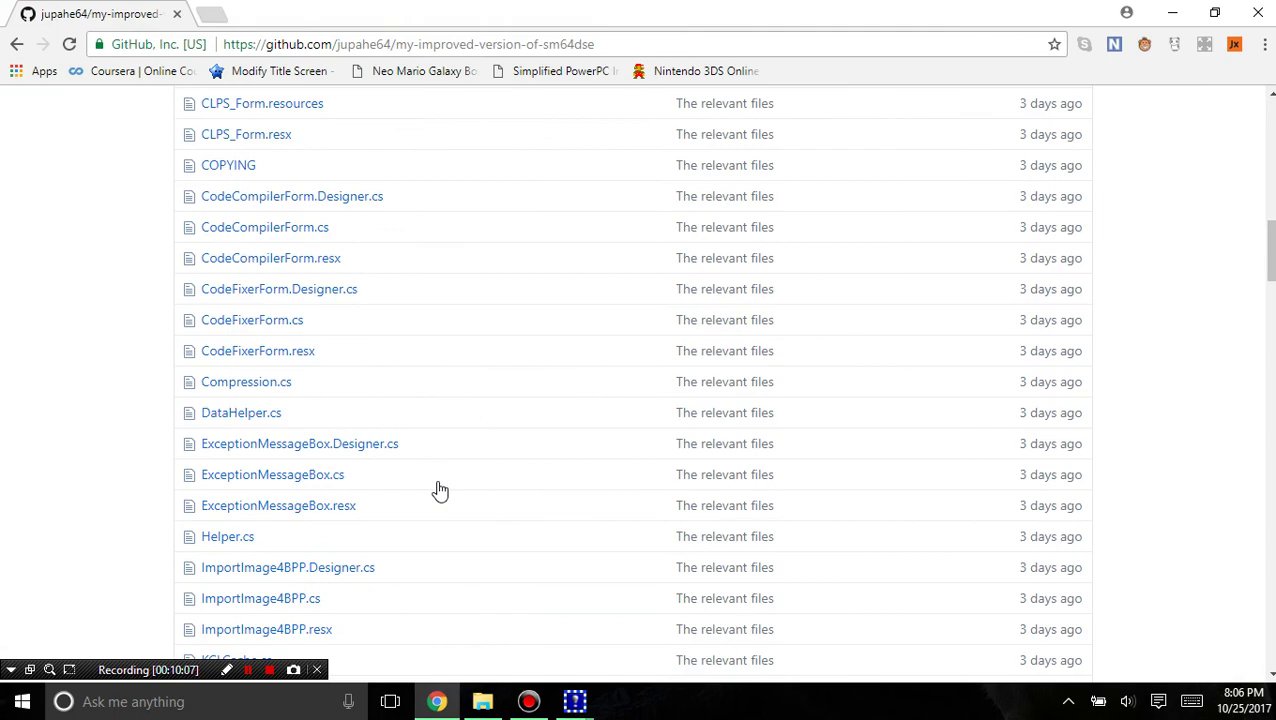
scroll(184, 462, down, 20)
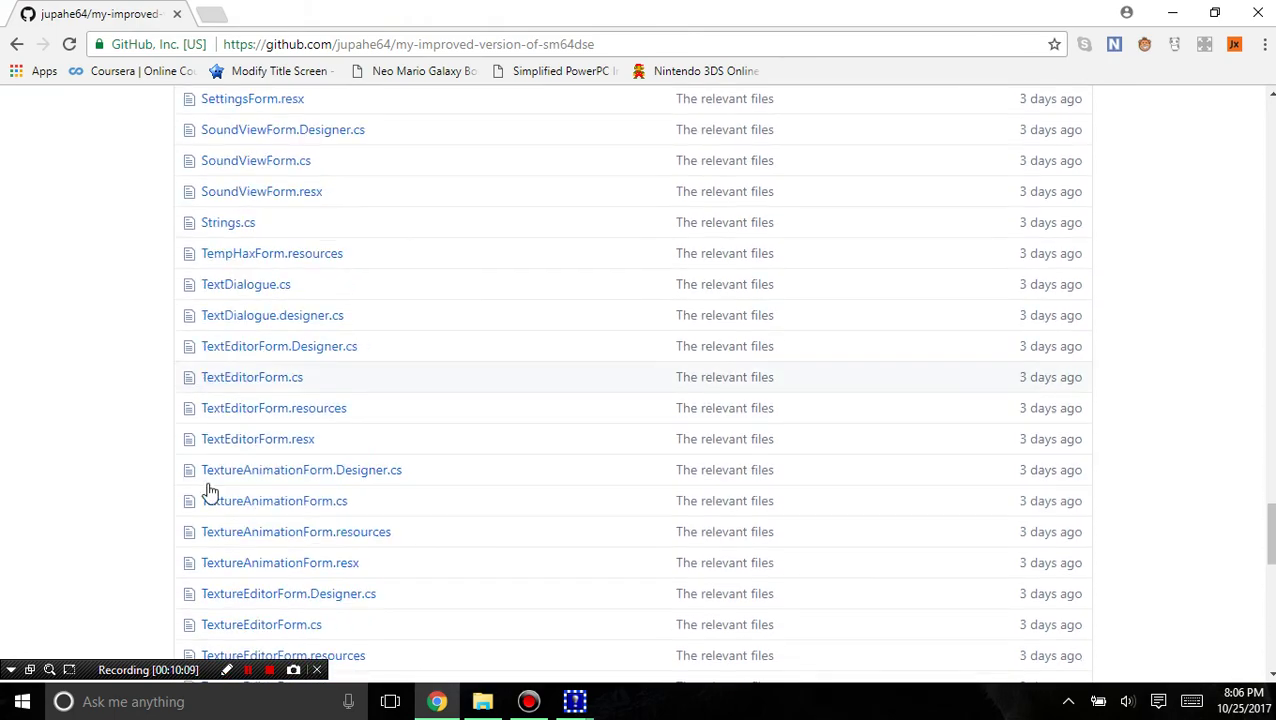
drag(1269, 562, 1268, 120)
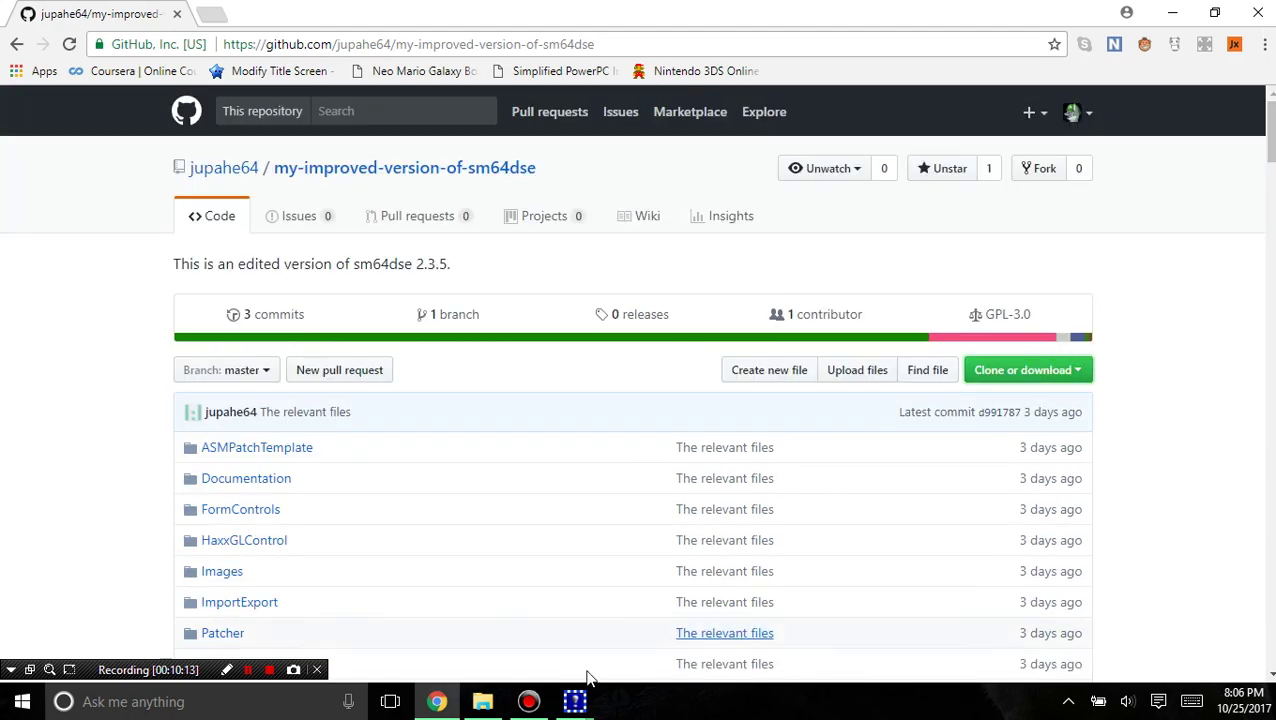